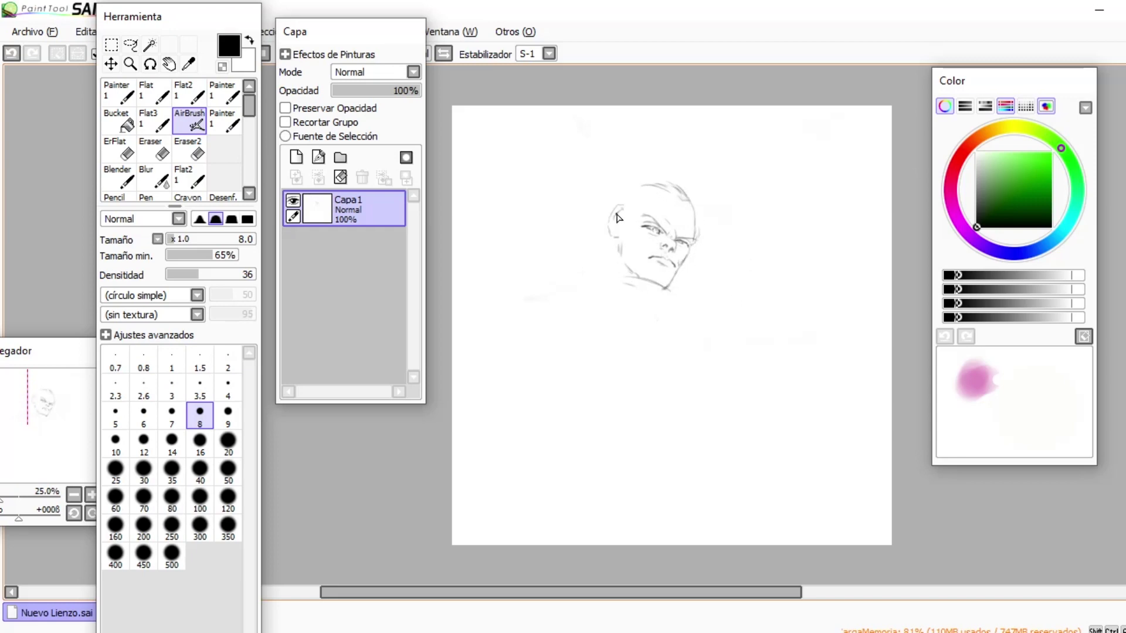
Step: Sketch the scarf around the neck, the long hair outlines on both sides of the head and the first chest lines
drag(578, 286, 651, 300)
drag(723, 286, 805, 315)
mouse_move(593, 270)
mouse_down()
mouse_move(585, 281)
mouse_move(639, 282)
mouse_up()
drag(579, 287, 681, 345)
drag(671, 186, 478, 246)
drag(706, 324, 722, 358)
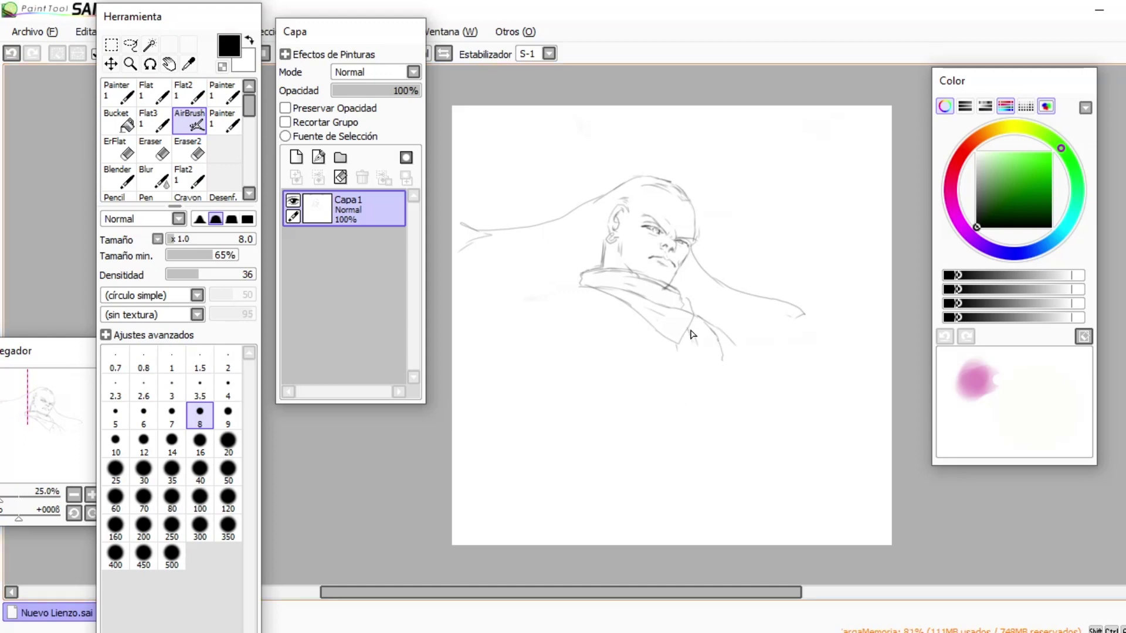
Step: Transform the sketch to shift the head and scarf up and to the right on the canvas
key(ctrl+t)
drag(591, 229, 626, 201)
key(Return)
Step: Sketch the open vest, the shoulder and the lowered arm on the canvas's left side
drag(599, 262, 650, 377)
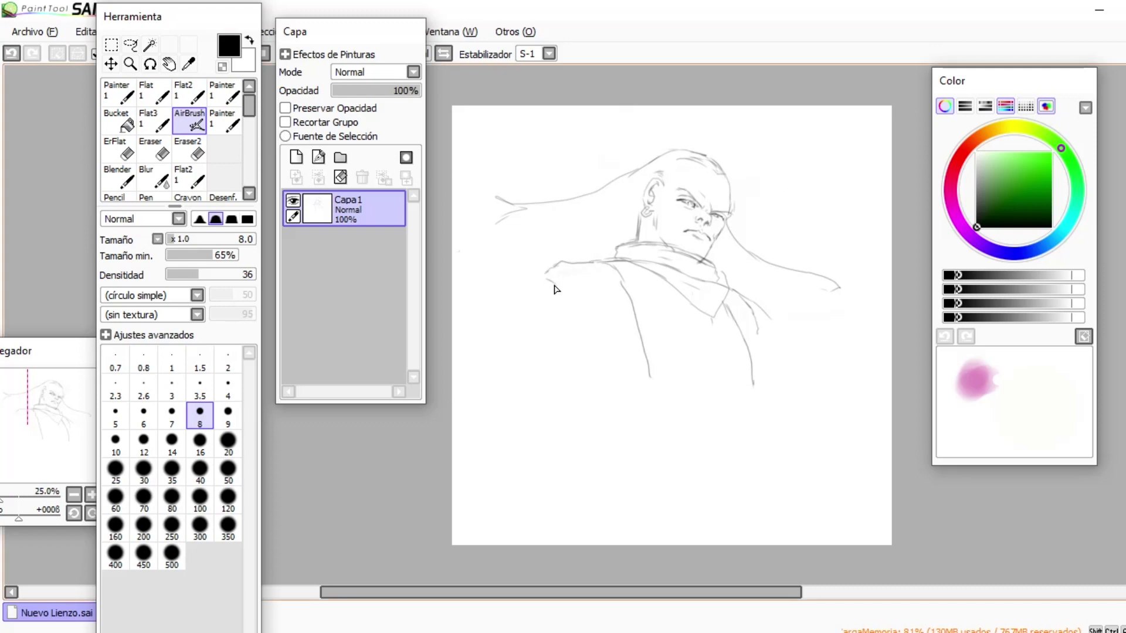
drag(589, 409, 545, 359)
drag(545, 273, 508, 337)
mouse_move(583, 317)
mouse_down()
mouse_move(575, 375)
mouse_move(533, 446)
mouse_up()
Step: Scale the whole sketch down and raise it to make room for the lower body
key(ctrl+a)
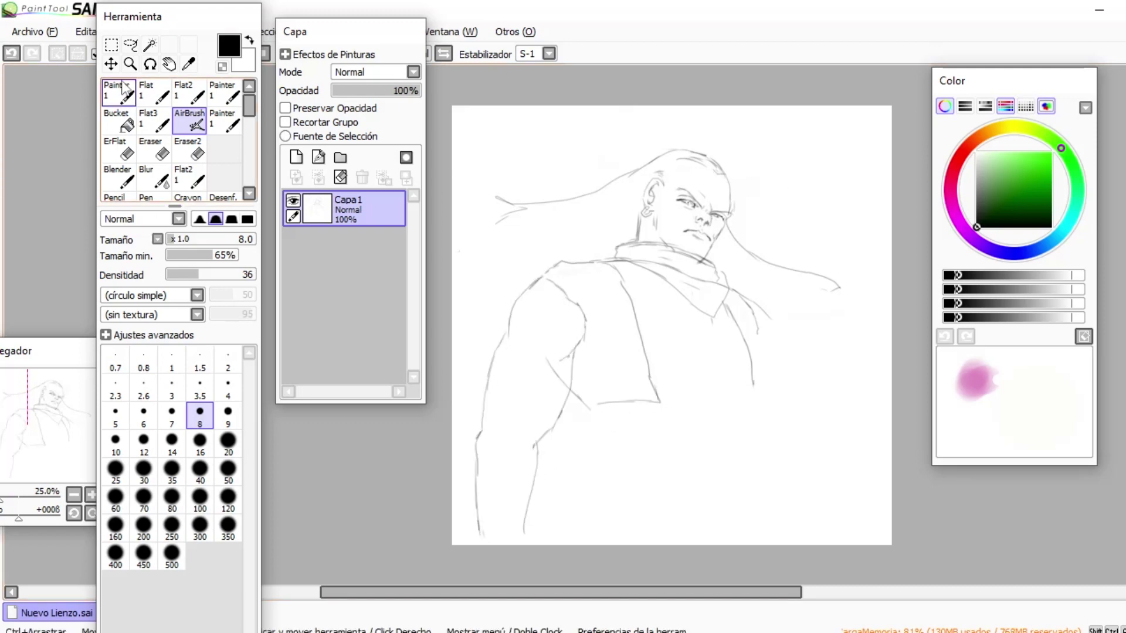
key(ctrl+t)
mouse_move(452, 106)
mouse_down()
mouse_move(522, 113)
mouse_move(490, 88)
mouse_up()
key(Return)
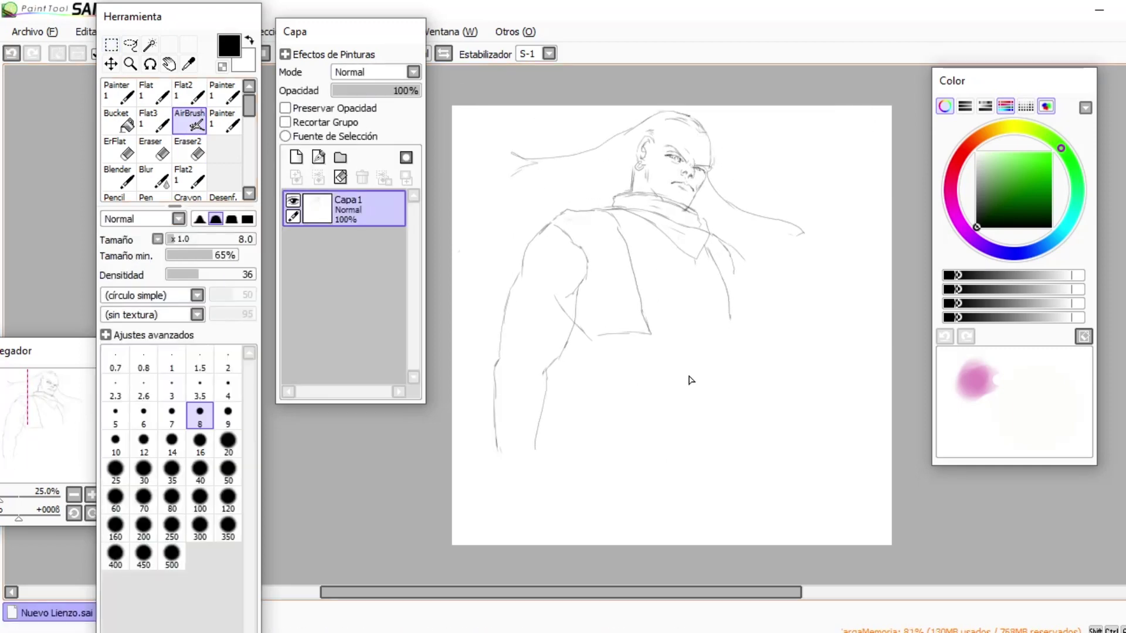
Step: Sketch the far side of the chest, the vest's inner lines and the jagged hair tips behind the shoulder
drag(738, 258, 743, 337)
drag(742, 326, 750, 364)
drag(580, 325, 610, 254)
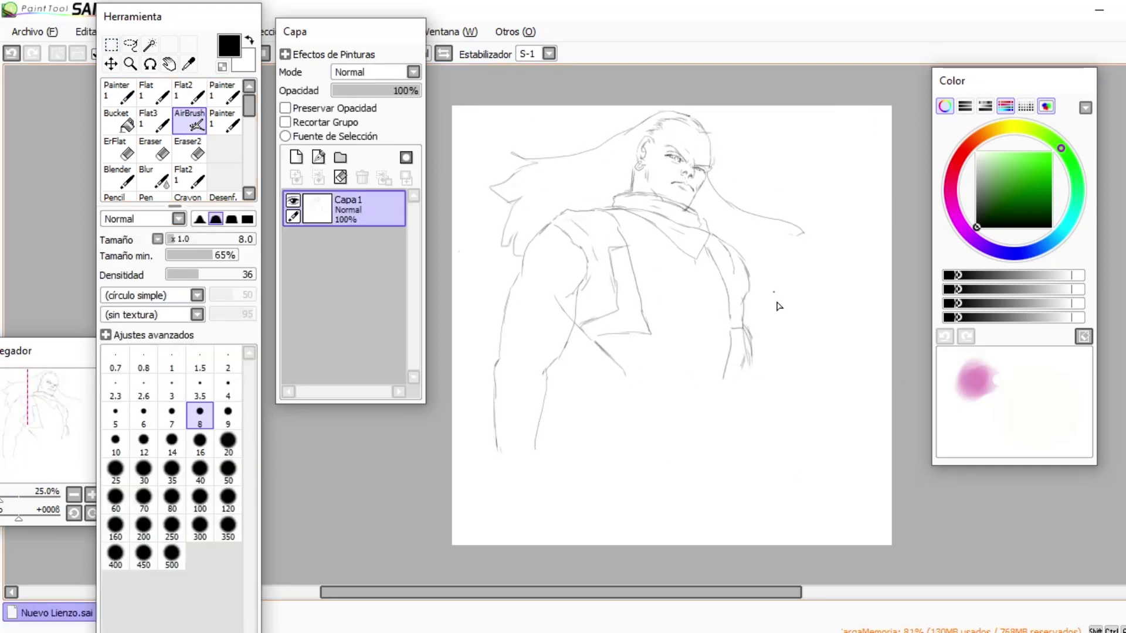
Step: Sketch the waist, hips and upper legs, with a curved panel hanging from the waistline
mouse_move(627, 379)
mouse_down()
mouse_move(644, 379)
mouse_move(609, 466)
mouse_up()
mouse_move(758, 381)
mouse_down()
mouse_move(768, 438)
mouse_move(753, 542)
mouse_up()
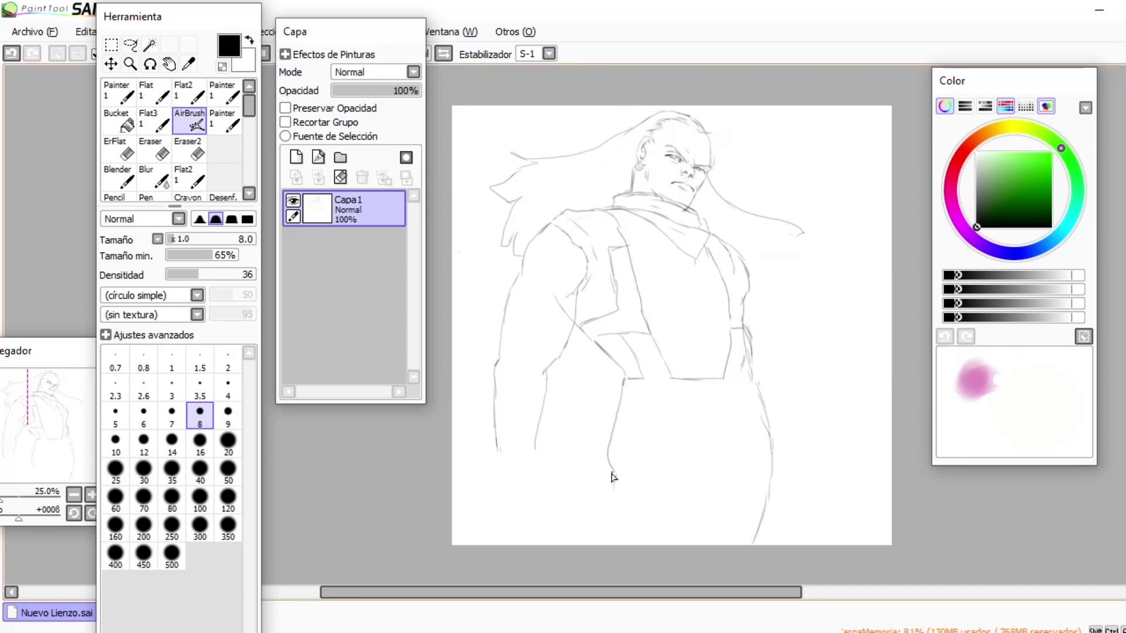
drag(623, 380, 609, 470)
drag(647, 384, 750, 384)
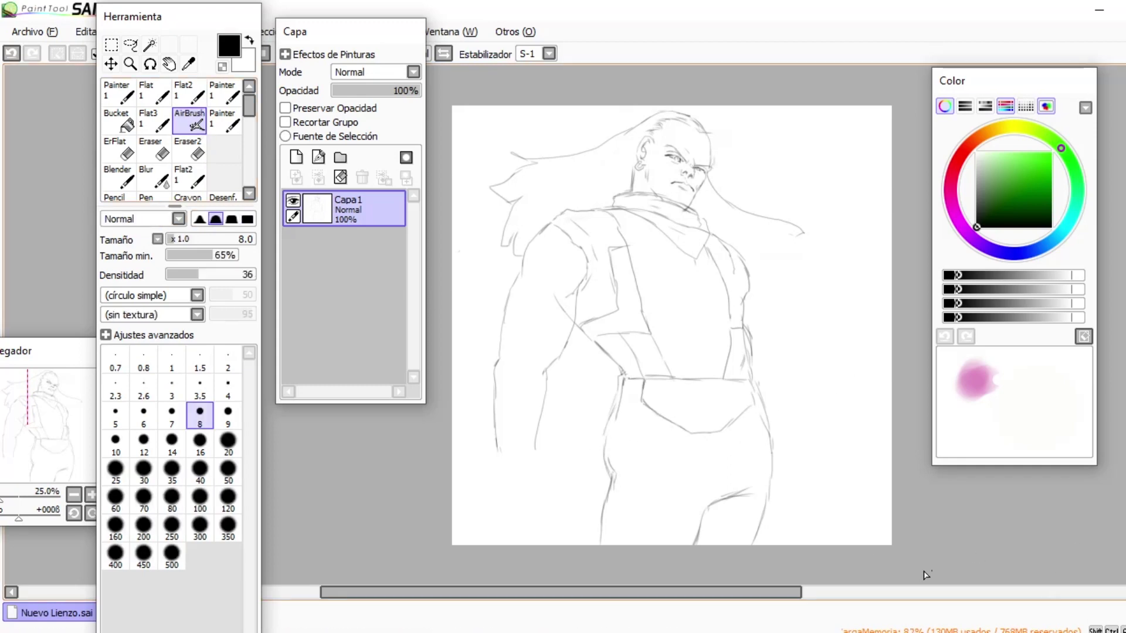
Step: Sketch the scarf's loose tails behind the neck, plus the shoulder contour and wristband of the lowered arm
drag(613, 198, 520, 181)
drag(588, 151, 593, 199)
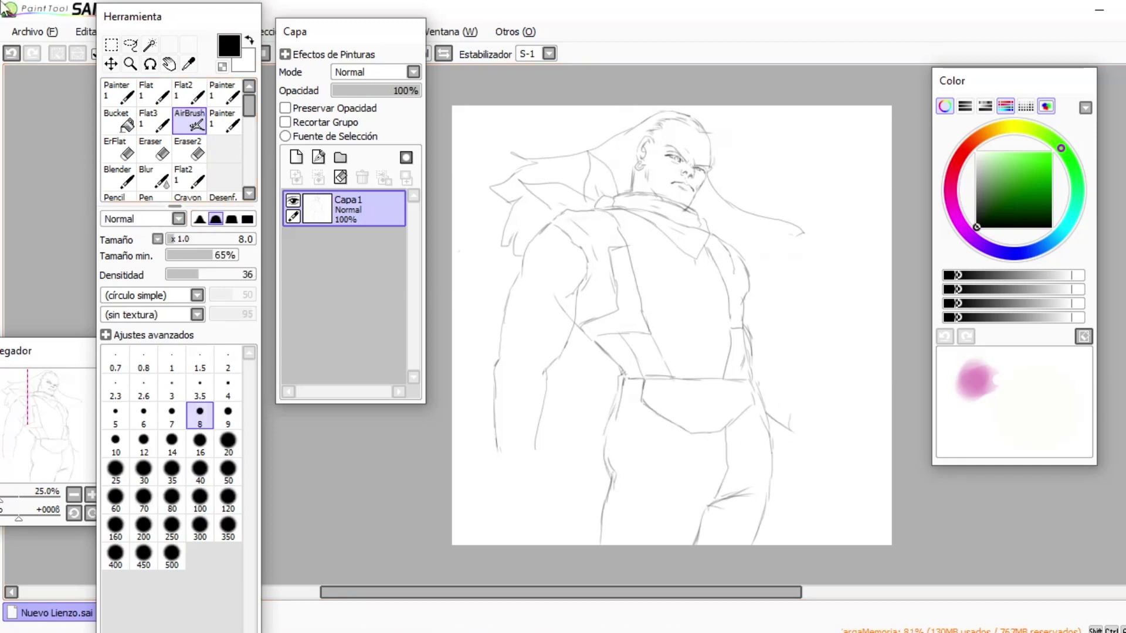
drag(565, 273, 518, 271)
drag(496, 443, 519, 474)
Step: Rework the character's mouth line with the eraser and airbrush
key(e)
key(e)
mouse_move(674, 188)
mouse_down()
mouse_move(701, 197)
mouse_move(702, 182)
mouse_up()
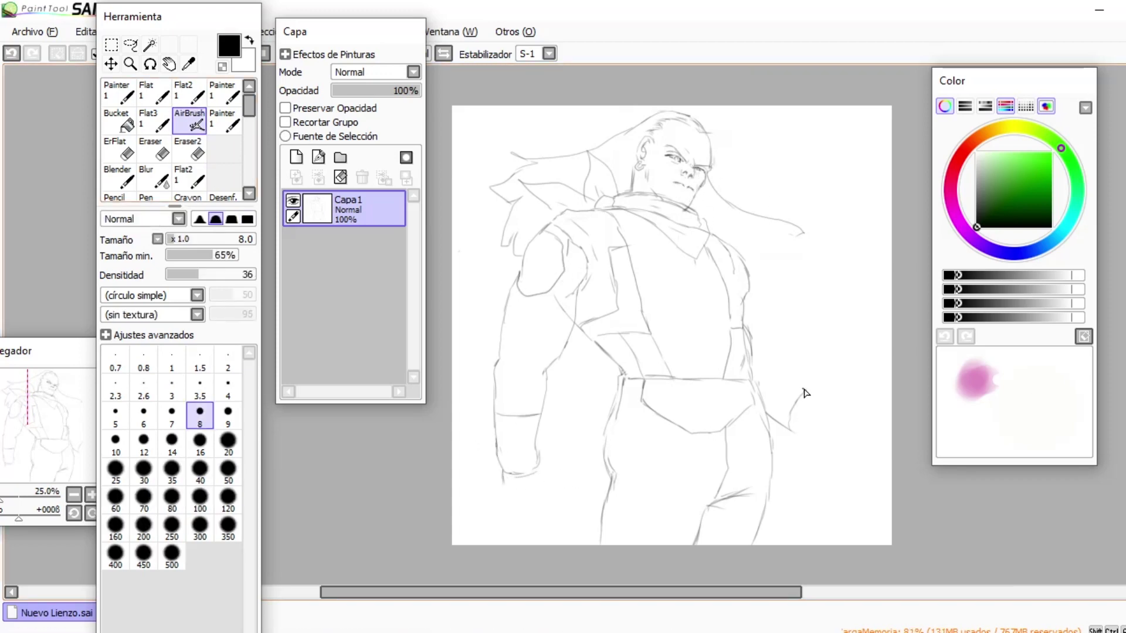
Step: Sketch the outstretched arm's wristband and open hand, and add jagged hair ends beside the torso
drag(790, 421, 834, 415)
mouse_move(791, 434)
mouse_down()
mouse_move(834, 411)
mouse_move(827, 444)
mouse_up()
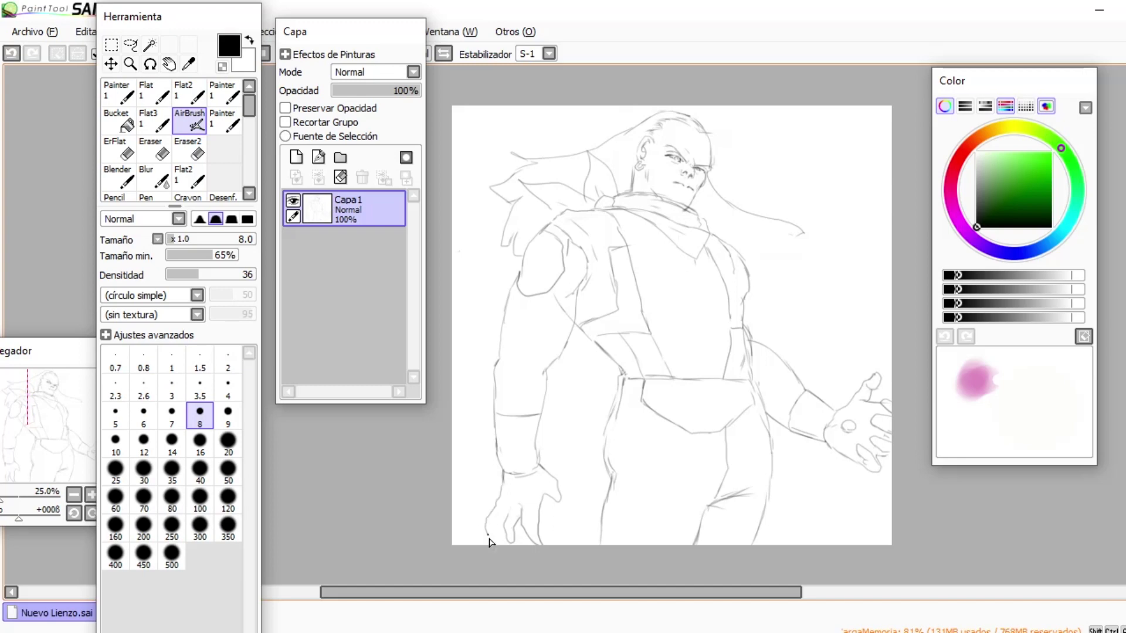
drag(808, 285, 756, 329)
Step: Erase the lowered arm and redraw it bent at the elbow, with the forearm raised toward the chest
click(189, 151)
drag(486, 414, 463, 334)
click(190, 123)
mouse_move(510, 387)
mouse_down()
mouse_move(593, 346)
mouse_move(639, 305)
mouse_up()
drag(528, 340, 622, 290)
Step: Sketch loose windblown hair strands on both sides of the head and clean up the bent forearm's lines
mouse_move(704, 137)
mouse_down()
mouse_move(742, 202)
mouse_move(728, 208)
mouse_up()
drag(695, 120, 613, 175)
key(e)
drag(622, 322, 604, 308)
key(a)
mouse_move(704, 126)
mouse_down()
mouse_move(809, 176)
mouse_move(770, 214)
mouse_up()
drag(686, 121, 551, 157)
drag(642, 115, 546, 141)
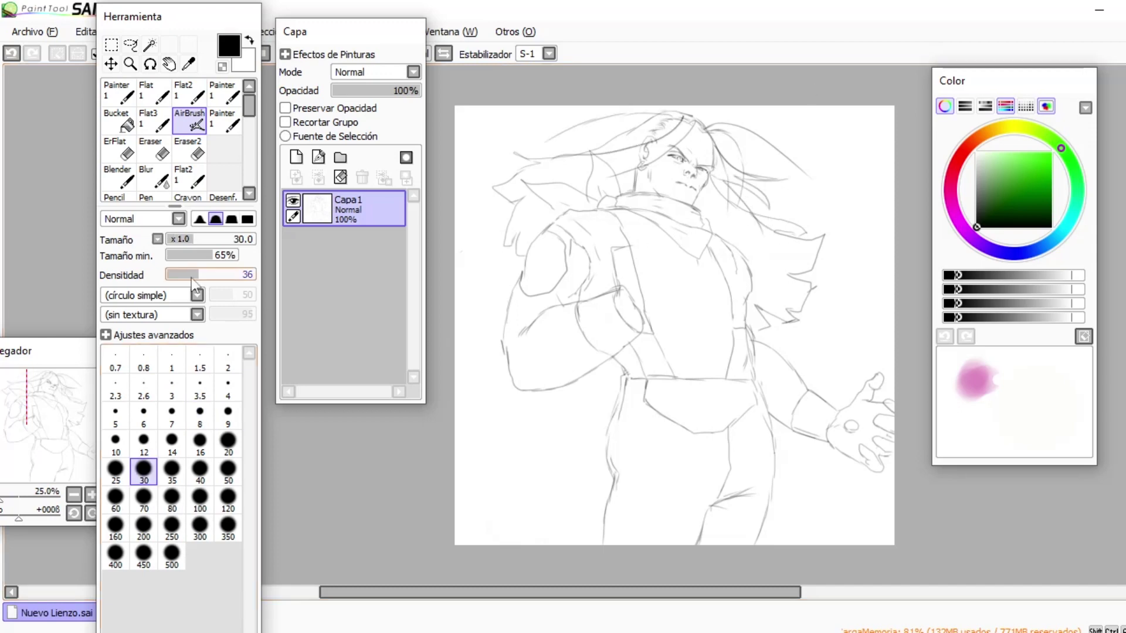
Step: Shade around the eyes, nose and mouth using the AirBrush at size 16 and density 32, then blur the tones
key(bracketright)
key(bracketright)
key(bracketright)
key(bracketright)
key(bracketright)
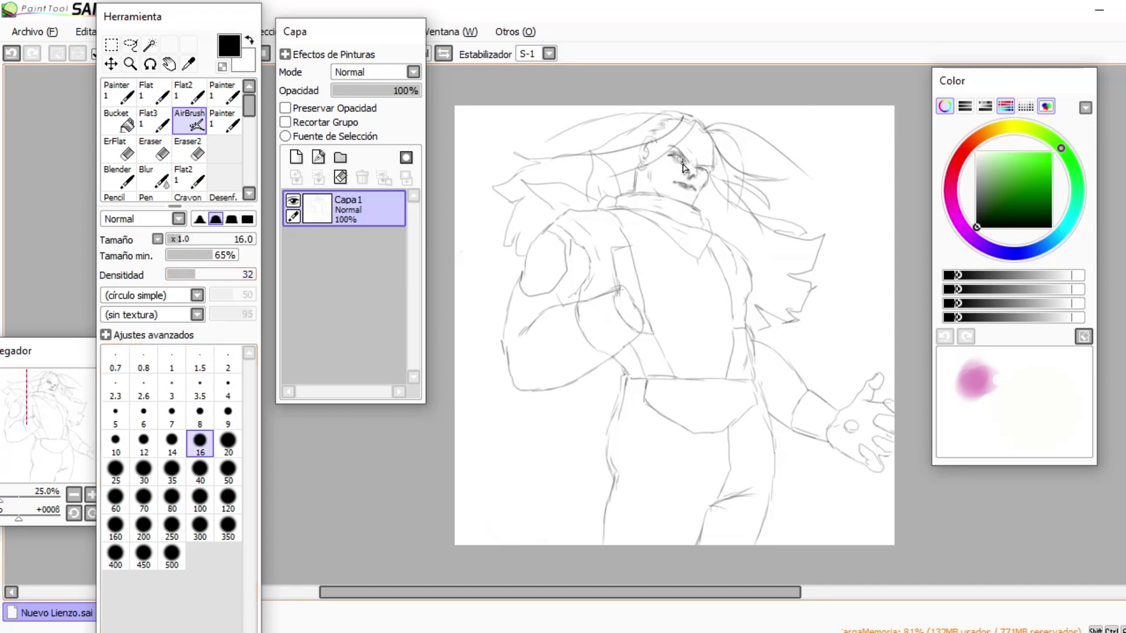
key(b)
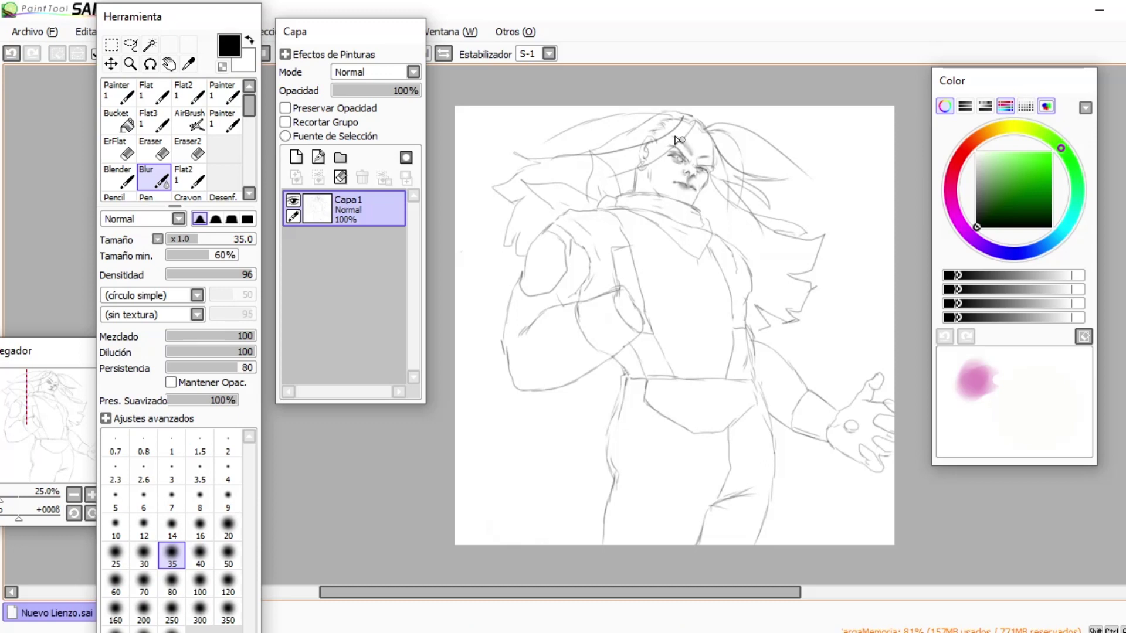
Step: Shade the forehead, cheek and jaw with the size 20 AirBrush, blending the tones smooth with Blur
key(a)
key(bracketright)
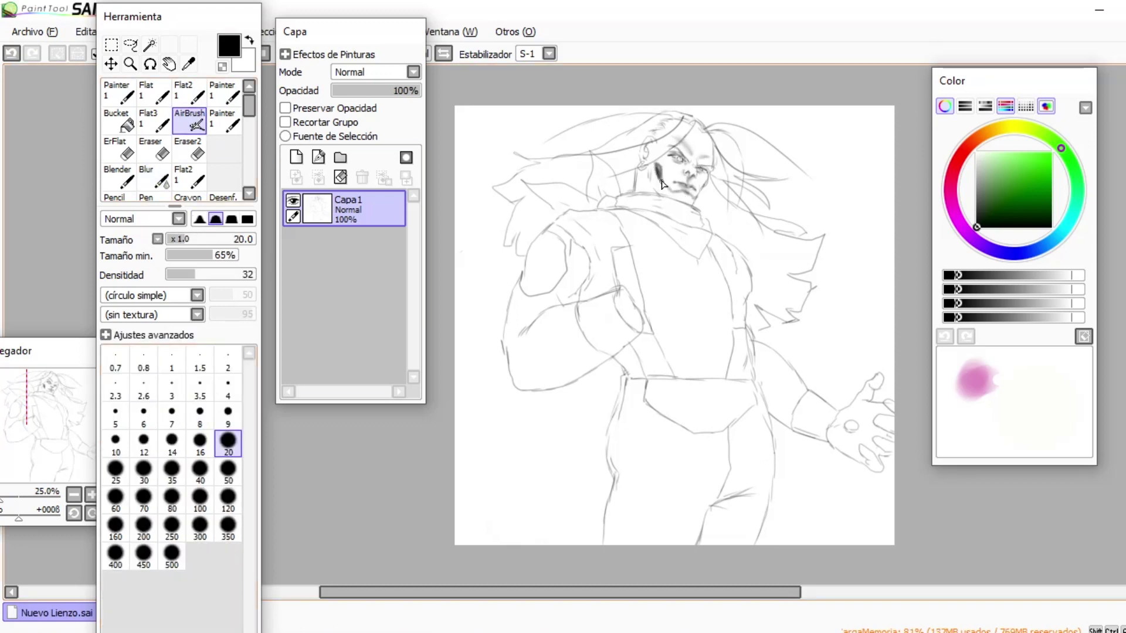
key(b)
key(bracketright)
key(bracketright)
mouse_move(658, 177)
mouse_down()
mouse_move(675, 196)
mouse_move(657, 171)
mouse_move(707, 196)
mouse_up()
key(a)
key(b)
key(a)
key(b)
key(bracketleft)
key(bracketleft)
key(a)
key(b)
key(a)
Step: Shade the neck and the folds of the scarf around it, alternating the AirBrush and Blur
mouse_move(642, 212)
mouse_down()
mouse_move(673, 223)
mouse_move(630, 200)
mouse_move(695, 189)
mouse_move(652, 199)
mouse_move(642, 173)
mouse_up()
key(b)
key(a)
key(b)
key(a)
mouse_move(698, 214)
mouse_down()
mouse_move(672, 225)
mouse_move(639, 217)
mouse_up()
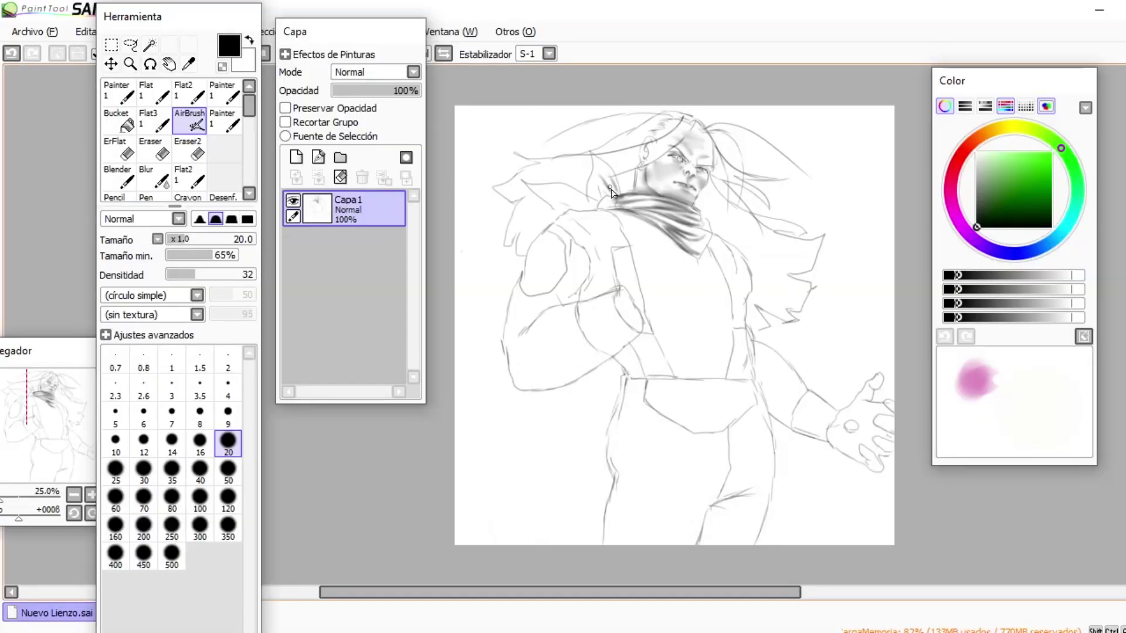
Step: Shade the scarf's knot and trailing tails in dark gray, using a larger brush for the broad areas
mouse_move(578, 197)
mouse_down()
mouse_move(555, 193)
mouse_move(557, 205)
mouse_up()
key(bracketright)
key(bracketright)
key(bracketright)
mouse_move(686, 232)
mouse_down()
mouse_move(638, 210)
mouse_move(659, 199)
mouse_move(661, 227)
mouse_move(594, 195)
mouse_move(589, 207)
mouse_move(515, 187)
mouse_up()
Step: Paint the crown and the hair behind the ear solid black with the AirBrush at density 100, enlarging it to size 35
key(e)
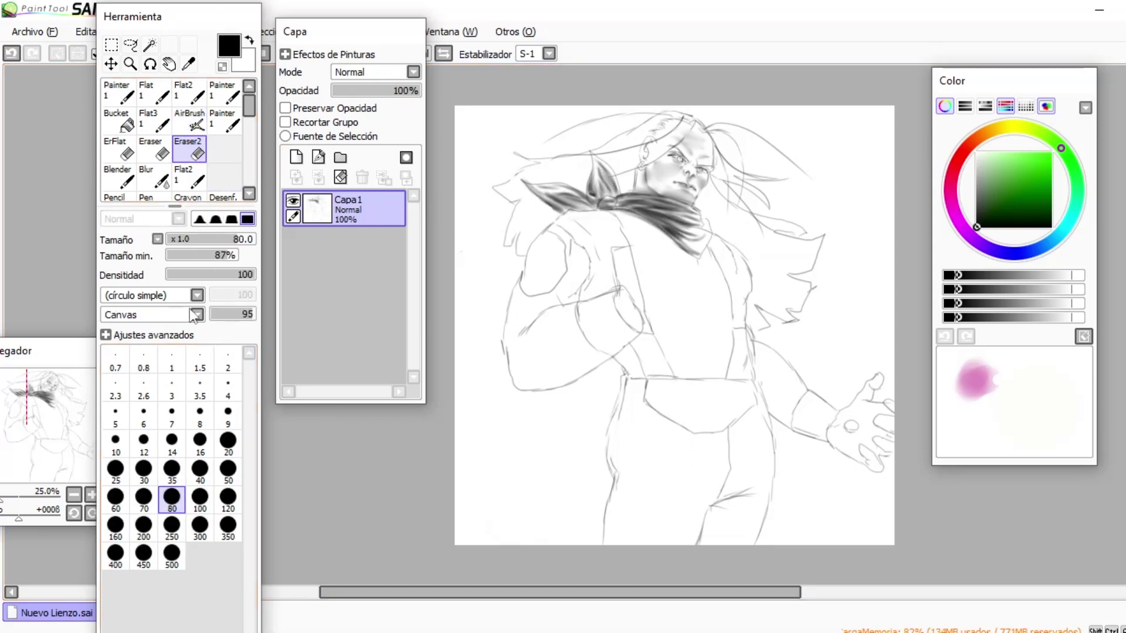
key(v)
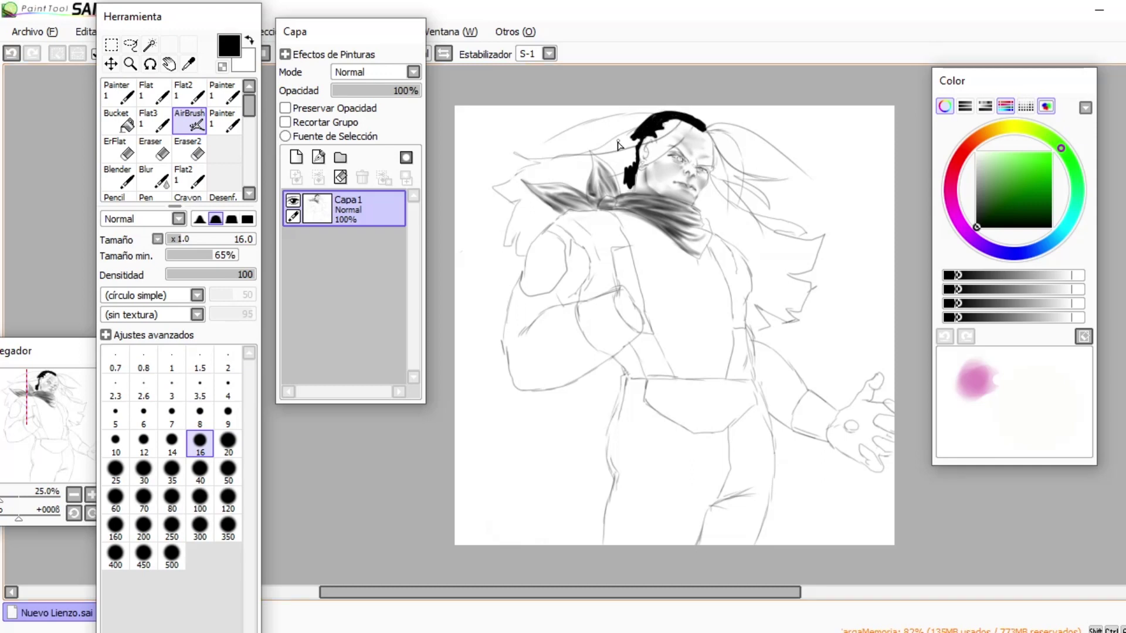
key(bracketright)
key(bracketright)
key(bracketright)
key(bracketright)
mouse_move(623, 197)
mouse_down()
mouse_move(633, 134)
mouse_move(666, 115)
mouse_up()
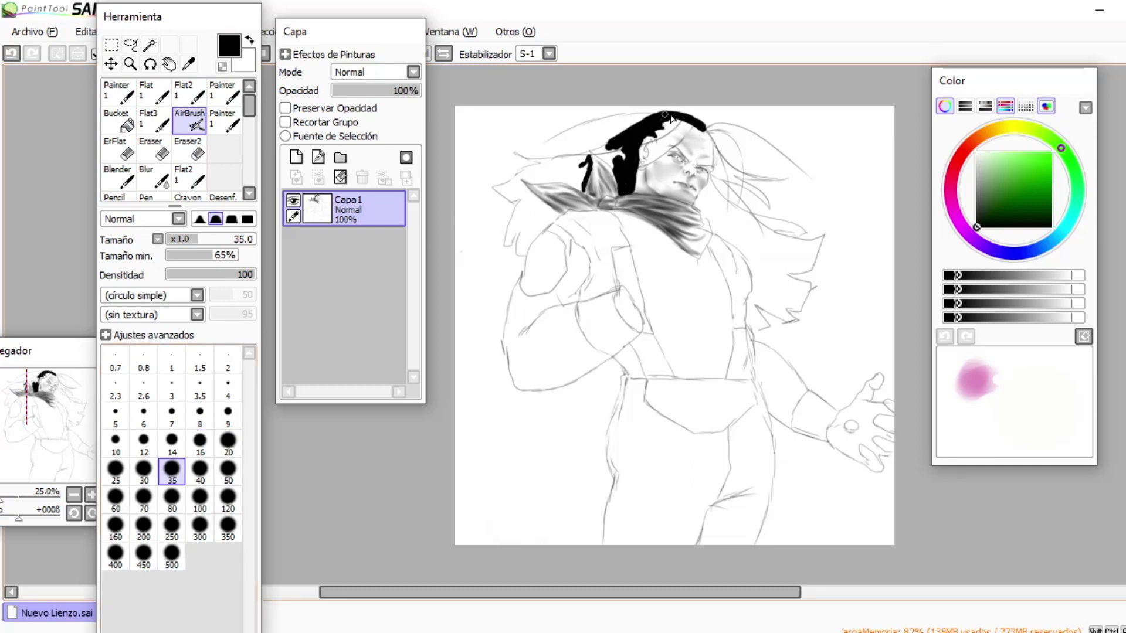
Step: Fill the hair streaming behind the scarf and raised shoulder with solid black, varying the brush size for the jagged tips
mouse_move(580, 179)
mouse_down()
mouse_move(606, 157)
mouse_move(660, 119)
mouse_move(698, 134)
mouse_move(559, 177)
mouse_move(581, 189)
mouse_move(562, 171)
mouse_move(586, 157)
mouse_move(439, 278)
mouse_move(553, 189)
mouse_move(522, 157)
mouse_move(526, 195)
mouse_up()
key(bracketleft)
key(bracketleft)
key(bracketleft)
key(bracketleft)
key(bracketleft)
key(bracketleft)
key(bracketleft)
key(bracketleft)
key(bracketleft)
key(bracketright)
key(bracketright)
key(bracketright)
key(bracketright)
key(bracketright)
key(bracketright)
key(bracketright)
key(bracketright)
key(bracketright)
mouse_move(510, 237)
mouse_down()
mouse_move(529, 240)
mouse_move(557, 217)
mouse_move(514, 203)
mouse_up()
Step: Fill the hair mass beside the face and far shoulder with solid black, using brush size 35 for the large areas
mouse_move(736, 244)
mouse_down()
mouse_move(780, 235)
mouse_move(727, 199)
mouse_move(713, 176)
mouse_move(720, 161)
mouse_up()
click(200, 413)
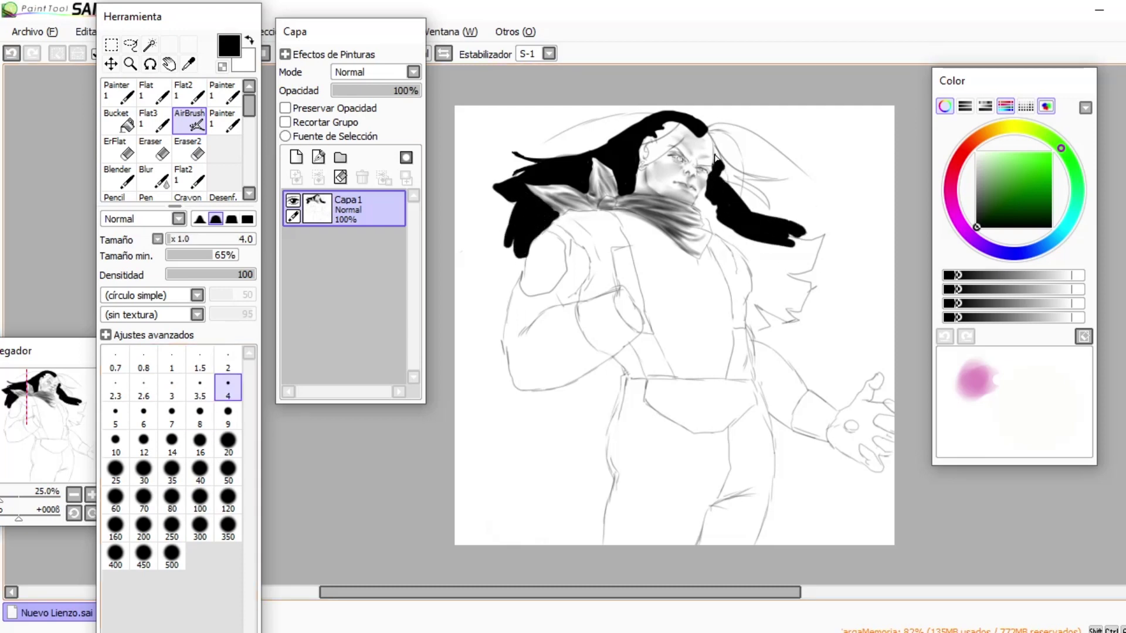
click(171, 469)
key(ctrl+z)
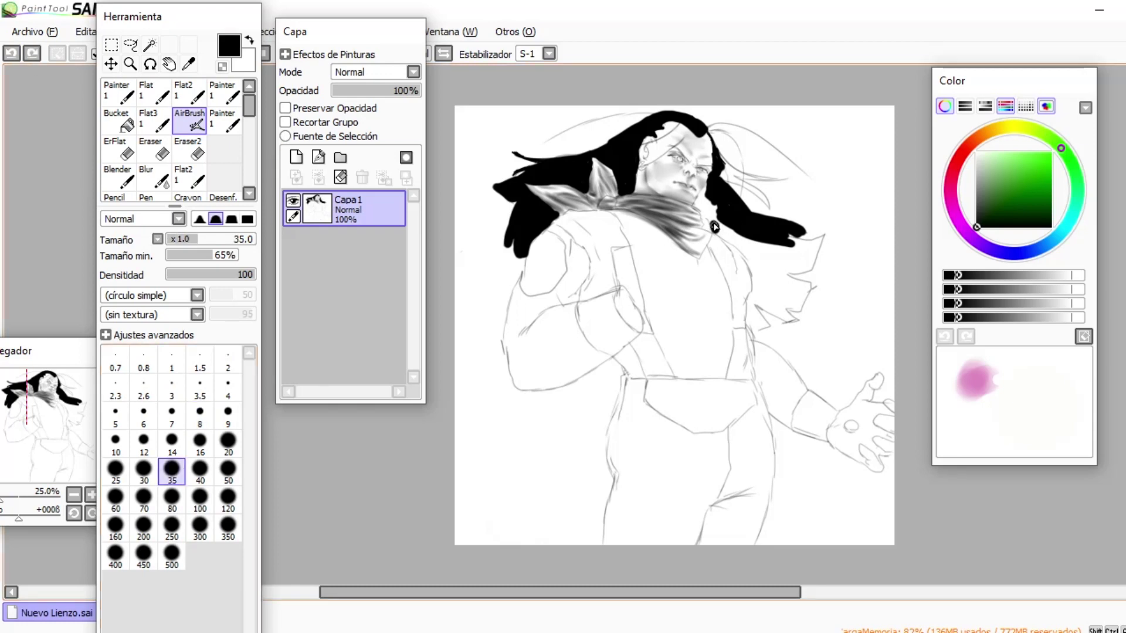
mouse_move(698, 208)
mouse_down()
mouse_move(757, 261)
mouse_move(794, 266)
mouse_move(786, 255)
mouse_move(825, 240)
mouse_move(756, 329)
mouse_move(792, 317)
mouse_move(755, 315)
mouse_move(762, 276)
mouse_move(801, 279)
mouse_up()
Step: Paint a tapered black lock blowing outward beside the face with a much smaller brush
key(bracketleft)
key(bracketleft)
key(bracketleft)
key(bracketleft)
key(bracketleft)
key(bracketleft)
key(bracketleft)
key(bracketleft)
key(bracketleft)
key(bracketleft)
drag(733, 183, 791, 173)
Step: Draw thin black strands arcing out from the hairline and across the forehead with the brush at size 3.5
key(bracketleft)
key(bracketleft)
key(bracketleft)
key(bracketleft)
mouse_move(709, 136)
mouse_down()
mouse_move(723, 126)
mouse_move(810, 178)
mouse_up()
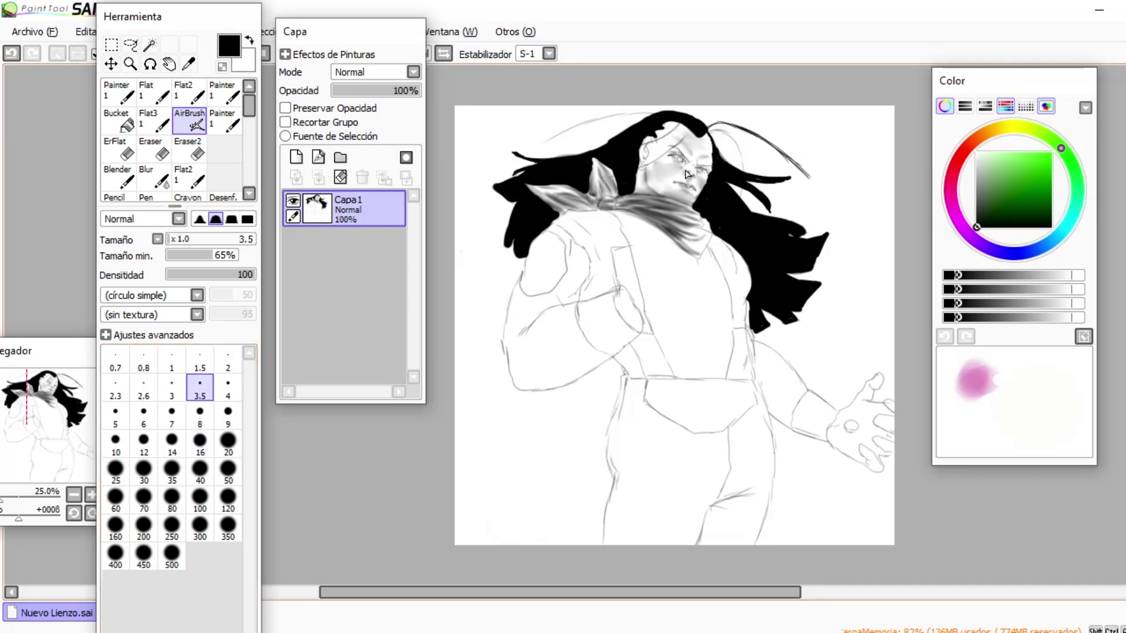
drag(638, 159, 681, 144)
Step: Add fine flyaway strands around the hair's outer edges, cleaning up with Eraser2 at size 16
key(e)
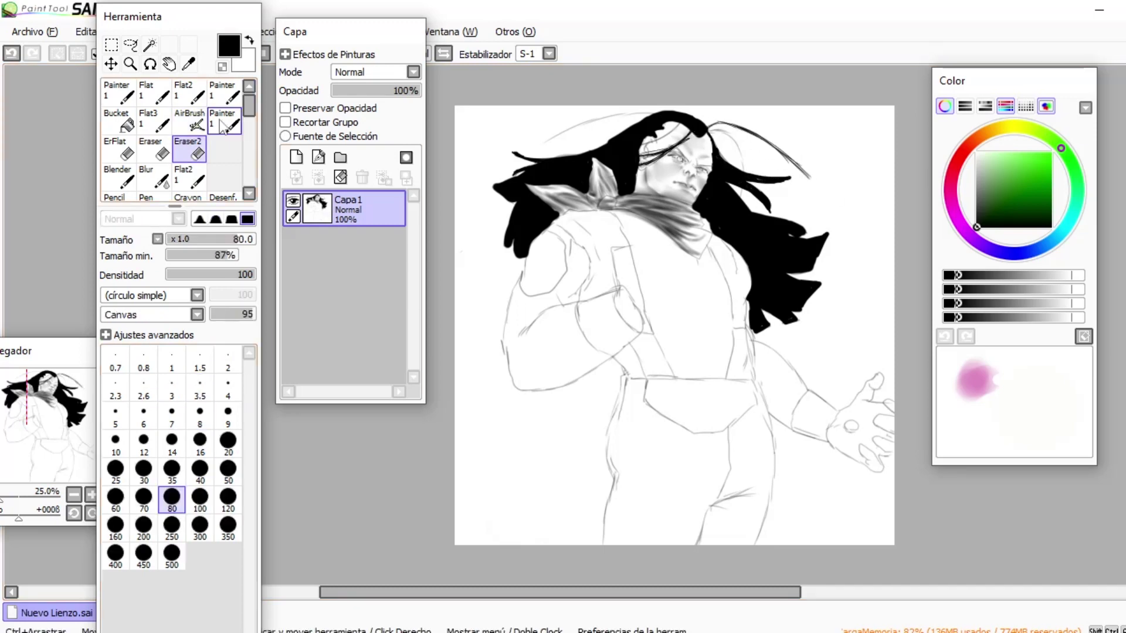
drag(603, 125, 543, 119)
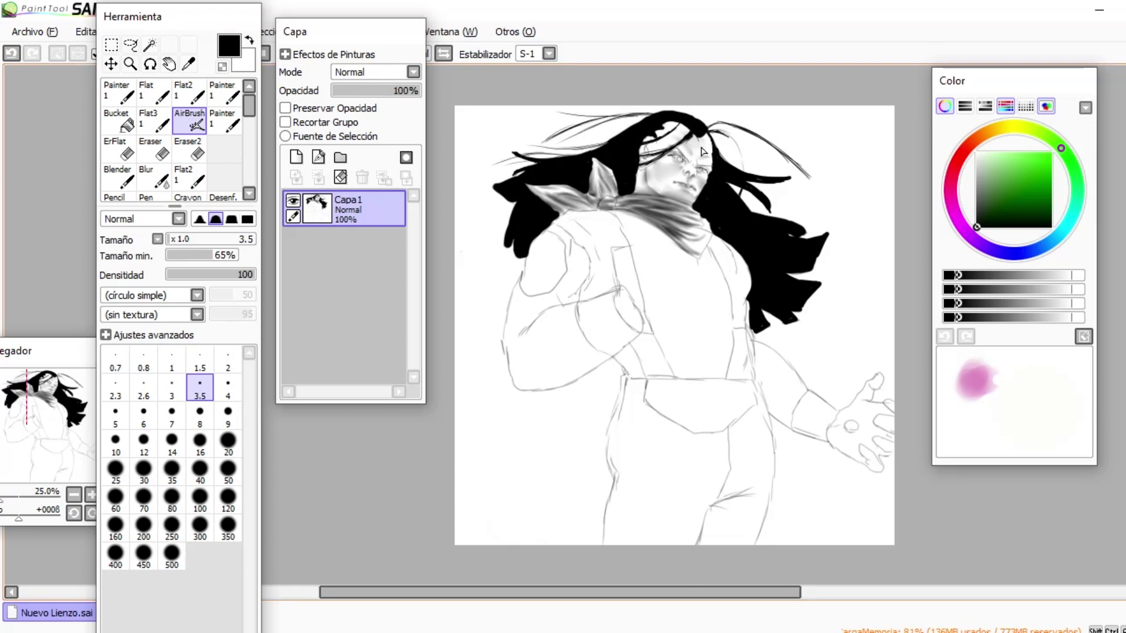
drag(727, 135, 744, 175)
key(e)
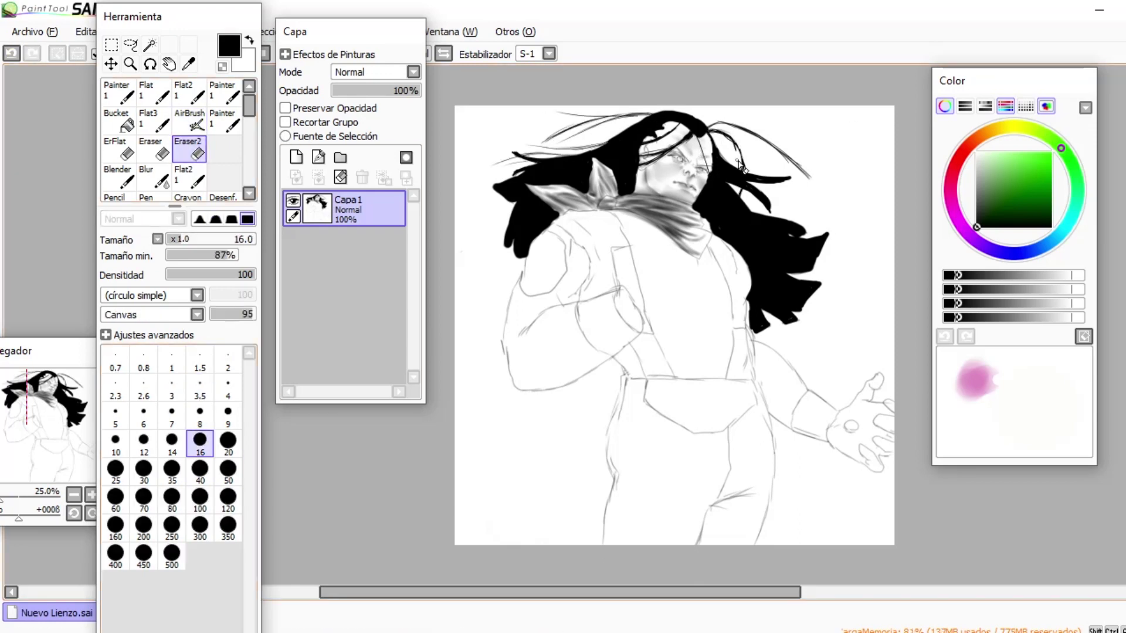
key(e)
drag(711, 137, 764, 177)
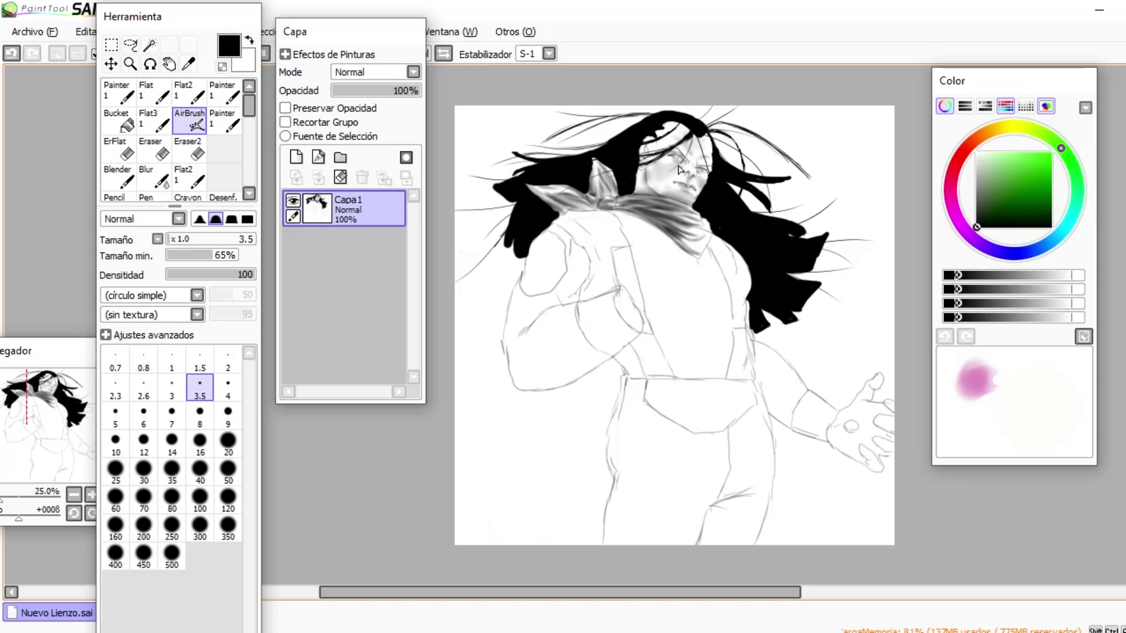
Step: Set the AirBrush density to 41, darken the scarf's lower folds at size 35 and shade the waist panel at size 100
click(172, 469)
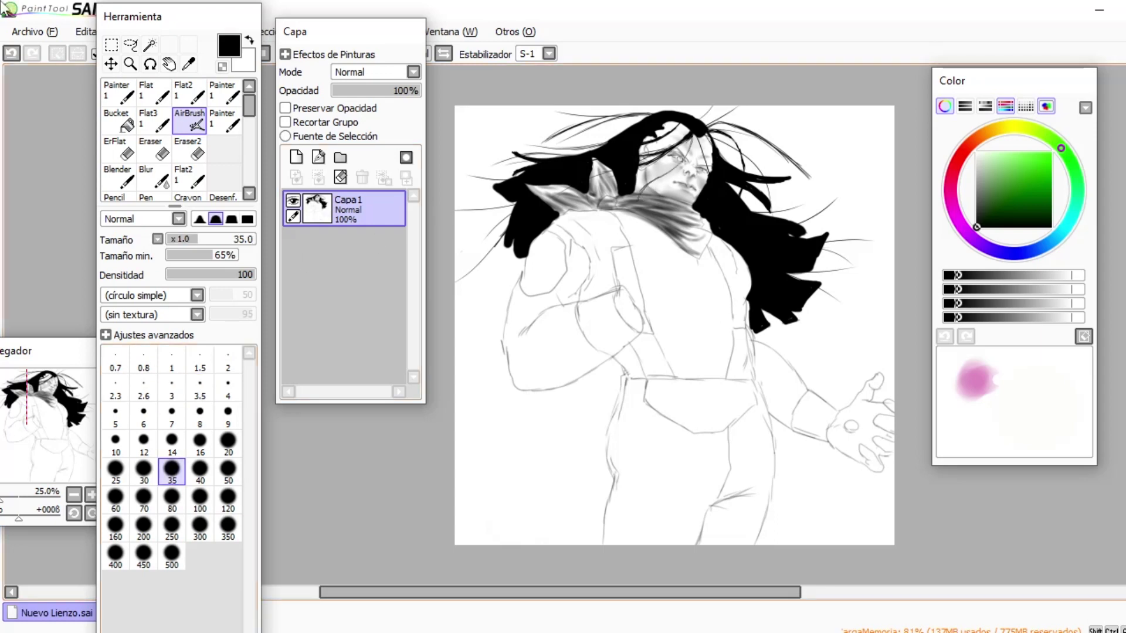
click(202, 275)
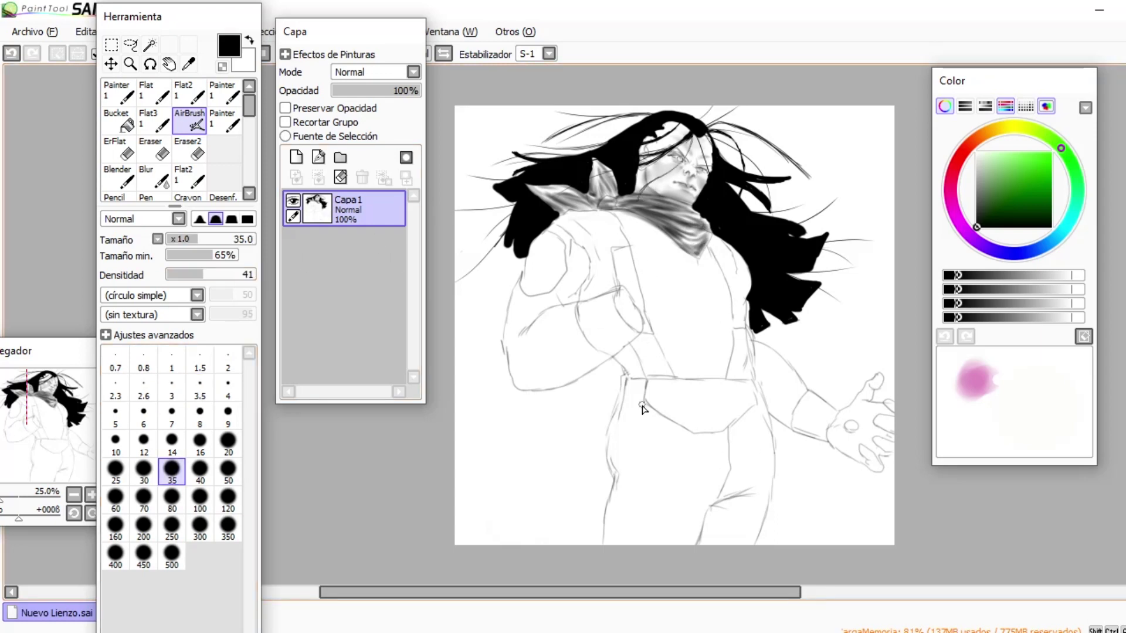
click(200, 497)
mouse_move(657, 392)
mouse_down()
mouse_move(751, 411)
mouse_move(733, 419)
mouse_up()
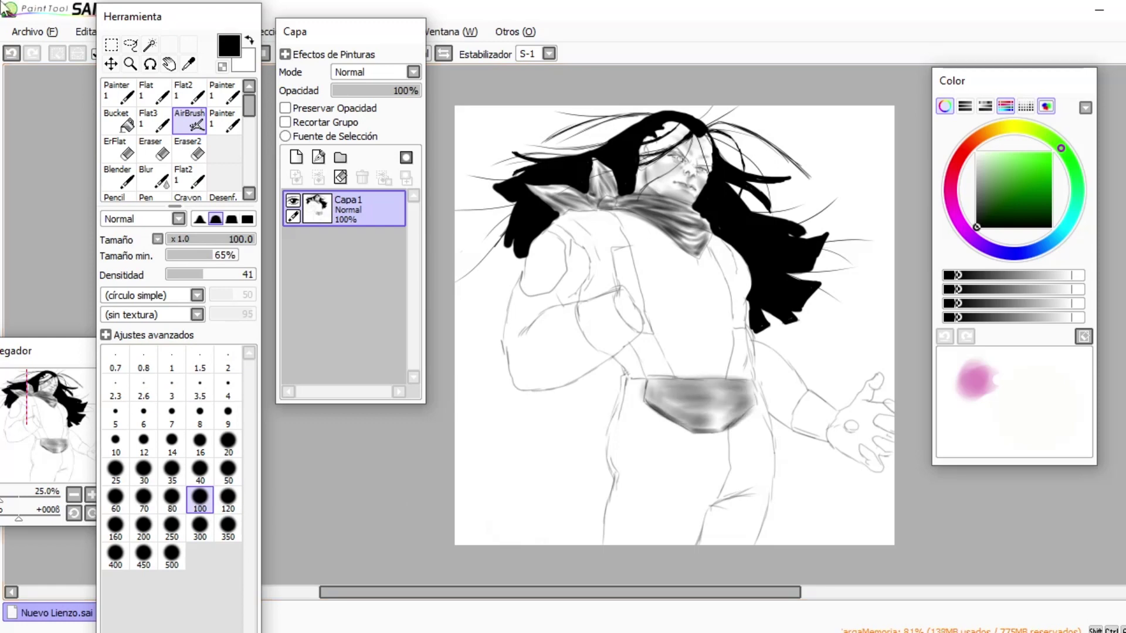
Step: Shade the trousers in dark gray tones with fabric folds, enlarging the AirBrush to size 120
drag(622, 384, 631, 407)
drag(707, 499, 762, 472)
mouse_move(709, 437)
mouse_down()
mouse_move(727, 492)
mouse_move(772, 447)
mouse_move(611, 485)
mouse_move(636, 530)
mouse_move(616, 399)
mouse_move(674, 547)
mouse_move(729, 557)
mouse_move(675, 452)
mouse_move(627, 411)
mouse_move(724, 469)
mouse_move(763, 440)
mouse_move(752, 458)
mouse_move(763, 388)
mouse_up()
key(bracketright)
key(bracketright)
key(bracketright)
key(bracketright)
key(bracketright)
key(bracketright)
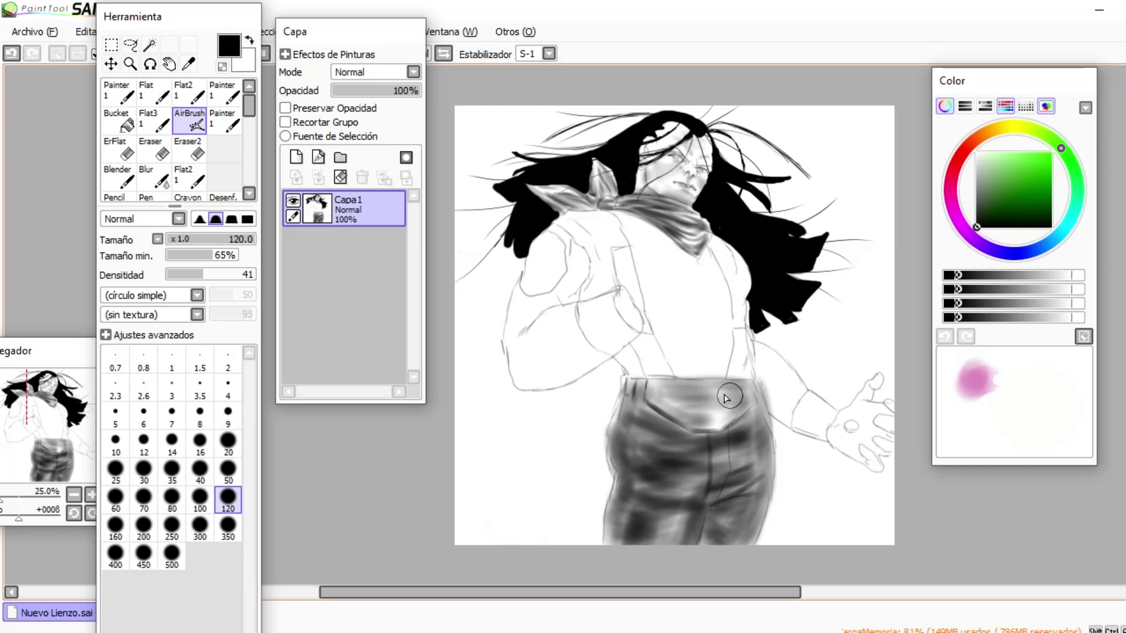
Step: Shade the raised arm's cannon cuff in soft gray and smooth it with the Blur tool at size 35
click(172, 469)
click(200, 441)
click(200, 469)
mouse_move(586, 349)
mouse_down()
mouse_move(622, 314)
mouse_move(633, 343)
mouse_move(605, 304)
mouse_up()
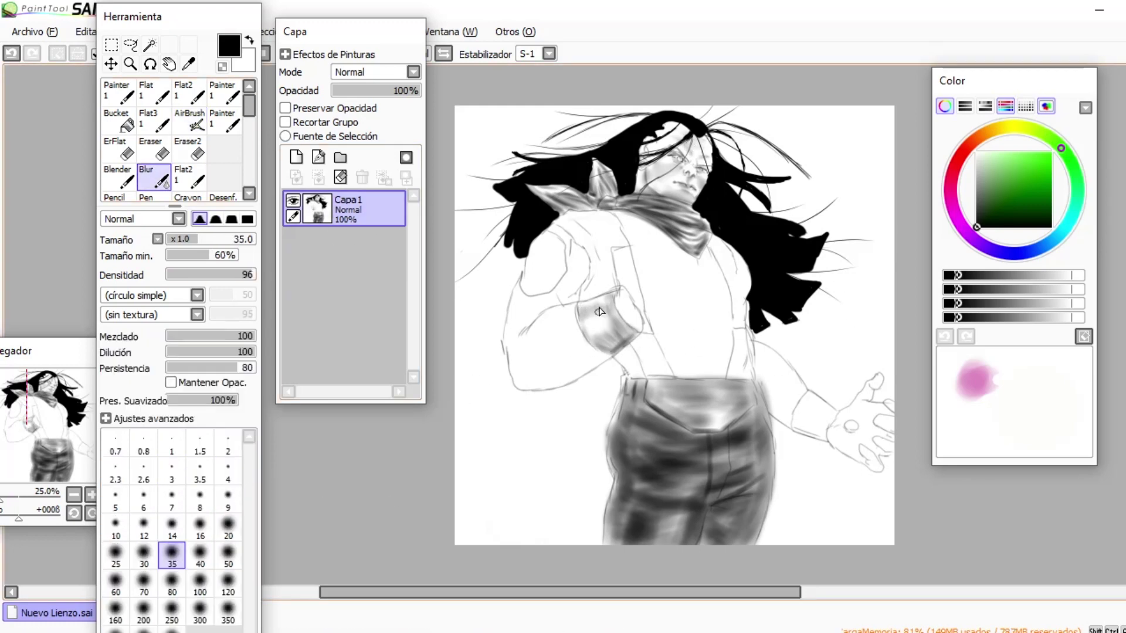
Step: Paint black holes on the open end of the cannon cuff with the AirBrush at size 8 and density 30
key(bracketleft)
key(bracketleft)
key(bracketleft)
key(bracketleft)
key(bracketleft)
key(bracketleft)
key(bracketleft)
key(bracketleft)
key(bracketleft)
key(bracketleft)
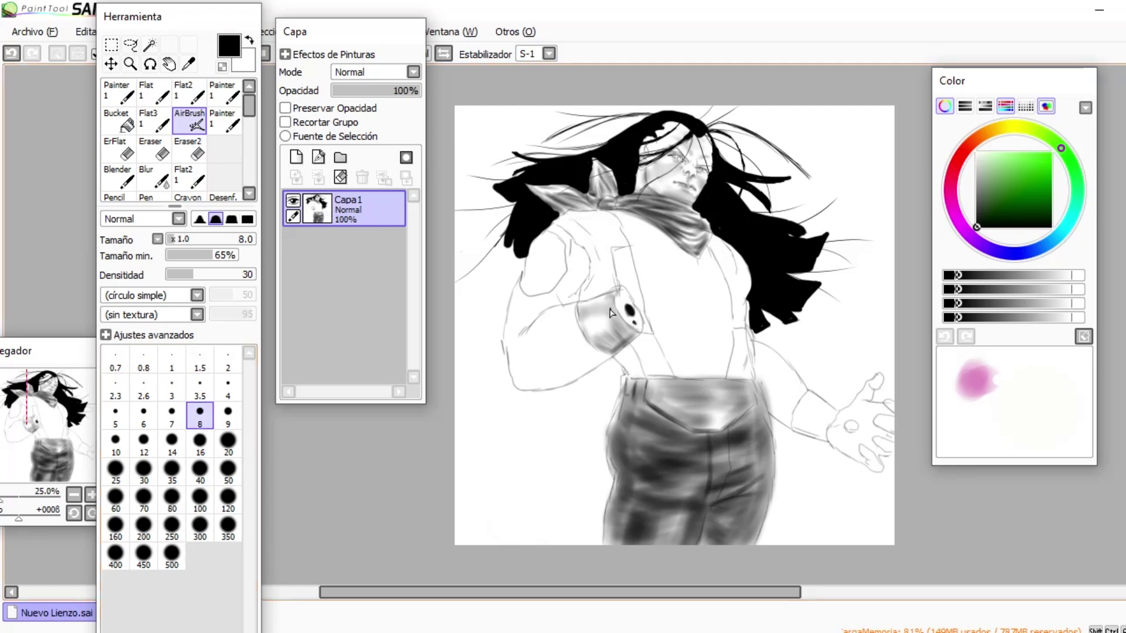
Step: Shade the vest's shoulder and side around the cannon cuff in gray with the AirBrush
key(bracketright)
key(bracketright)
key(bracketright)
key(bracketright)
key(bracketright)
key(bracketright)
key(bracketright)
key(bracketright)
key(bracketright)
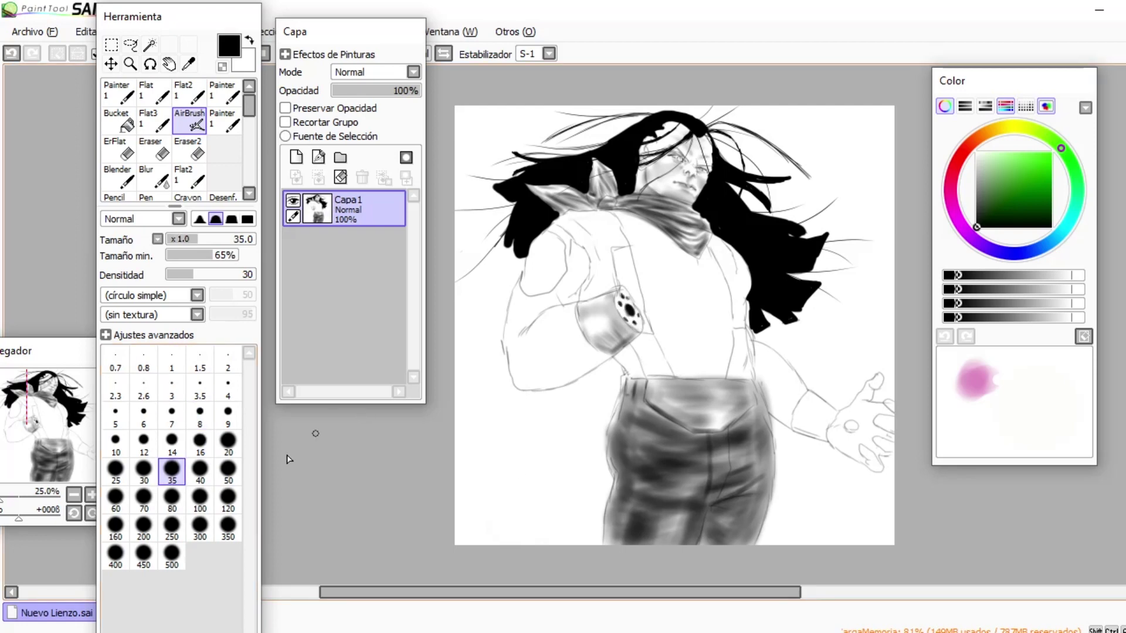
key(bracketright)
key(bracketright)
key(bracketleft)
key(bracketleft)
key(bracketleft)
key(bracketleft)
key(bracketleft)
key(bracketleft)
key(bracketright)
key(bracketright)
key(bracketright)
key(bracketright)
mouse_move(590, 297)
mouse_down()
mouse_move(583, 252)
mouse_move(593, 235)
mouse_move(586, 247)
mouse_move(612, 258)
mouse_move(593, 293)
mouse_move(604, 223)
mouse_move(587, 235)
mouse_move(631, 299)
mouse_up()
Step: Shade both vest straps and the side panels of the torso in soft gray
key(bracketright)
key(bracketright)
key(bracketright)
key(bracketright)
key(bracketright)
key(bracketleft)
key(bracketleft)
key(bracketleft)
mouse_move(695, 316)
mouse_down()
mouse_move(736, 259)
mouse_move(706, 281)
mouse_move(733, 261)
mouse_move(736, 376)
mouse_move(746, 333)
mouse_up()
key(bracketleft)
key(bracketleft)
key(bracketright)
mouse_move(636, 346)
mouse_down()
mouse_move(651, 352)
mouse_move(657, 378)
mouse_move(628, 369)
mouse_move(629, 351)
mouse_up()
Step: Paint the abdominal muscle lines between the vest straps with the AirBrush at size 35
key(bracketright)
key(bracketright)
key(bracketright)
key(bracketright)
key(bracketleft)
key(bracketleft)
key(bracketleft)
key(bracketleft)
key(bracketleft)
drag(645, 293, 736, 311)
mouse_move(657, 320)
mouse_down()
mouse_move(727, 335)
mouse_move(699, 373)
mouse_up()
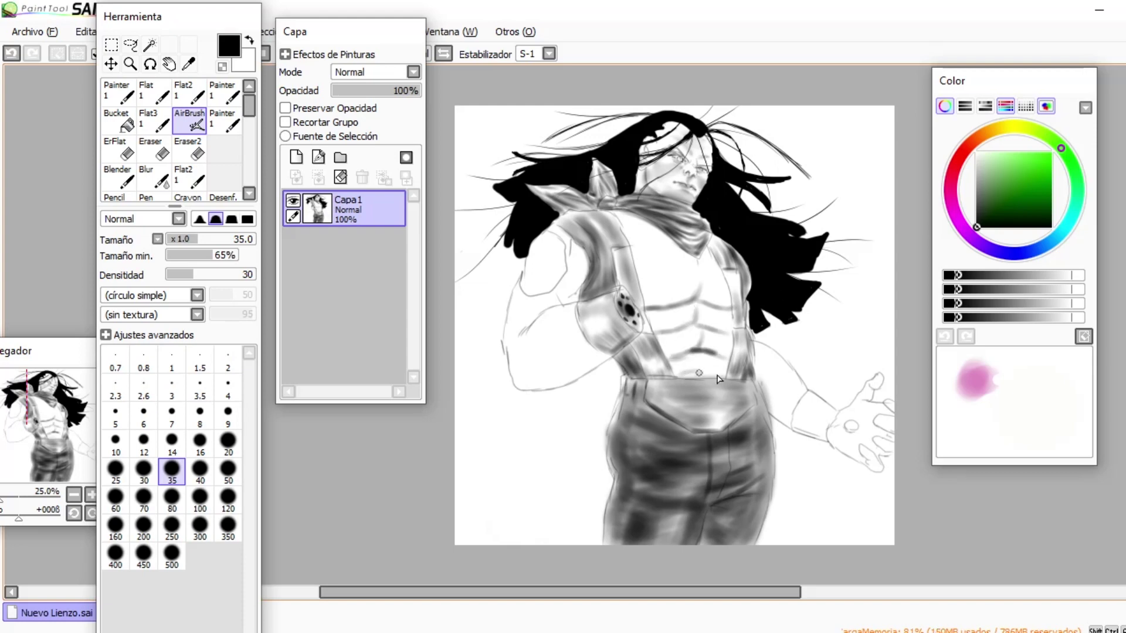
Step: Fill the chest and abdomen with dark gray muscle shading and smooth it with the Blur tool at size 80
drag(700, 296, 675, 253)
drag(622, 222, 715, 252)
key(bracketright)
key(bracketright)
key(bracketright)
key(bracketright)
mouse_move(657, 348)
mouse_down()
mouse_move(692, 375)
mouse_move(680, 308)
mouse_move(722, 323)
mouse_move(648, 291)
mouse_move(669, 235)
mouse_move(636, 253)
mouse_move(709, 301)
mouse_move(634, 246)
mouse_move(698, 299)
mouse_move(675, 329)
mouse_move(695, 367)
mouse_up()
click(161, 183)
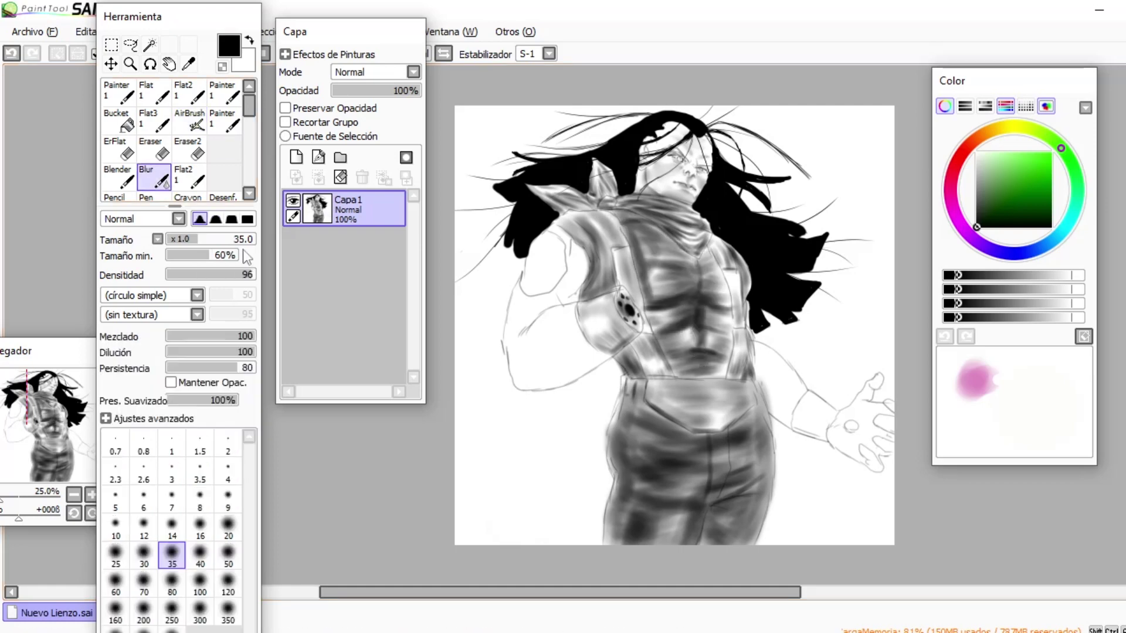
mouse_move(698, 295)
mouse_down()
mouse_move(704, 357)
mouse_move(663, 299)
mouse_move(647, 243)
mouse_up()
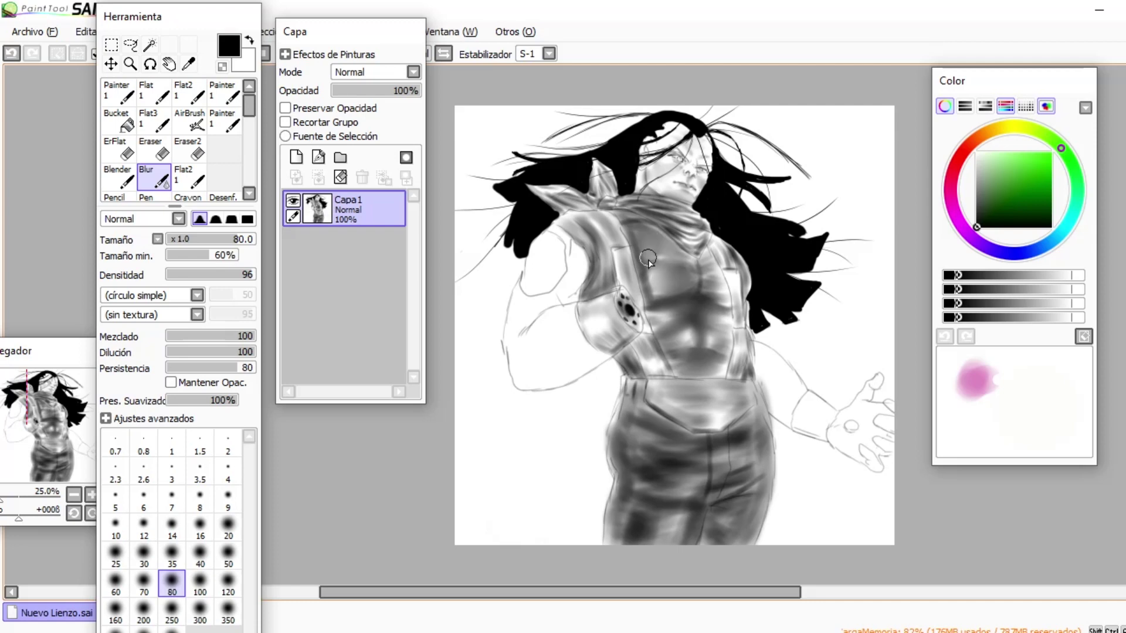
Step: Shade the raised arm's elbow and forearm with the AirBrush, blend the tones and clean up with Eraser2 at size 16
key(v)
mouse_move(690, 305)
mouse_down()
mouse_move(566, 276)
mouse_move(572, 294)
mouse_move(583, 270)
mouse_move(568, 305)
mouse_move(563, 247)
mouse_move(537, 358)
mouse_move(527, 305)
mouse_move(562, 317)
mouse_move(528, 392)
mouse_move(517, 384)
mouse_move(546, 352)
mouse_move(530, 339)
mouse_move(558, 372)
mouse_move(536, 388)
mouse_move(563, 397)
mouse_move(589, 382)
mouse_up()
key(bracketright)
key(b)
key(e)
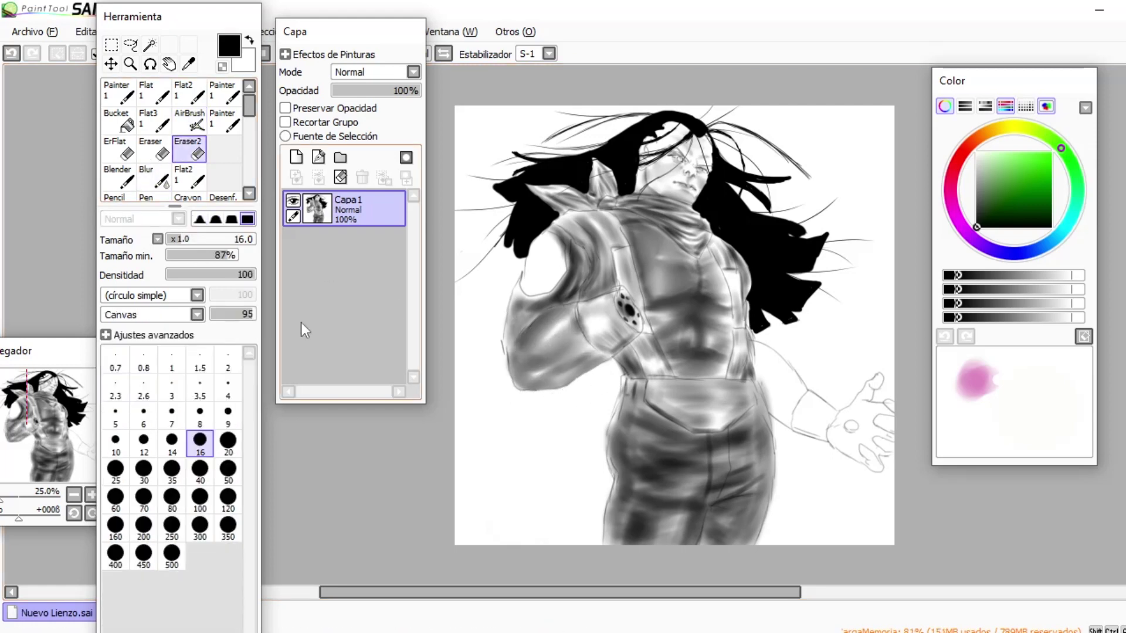
Step: Shade the bare shoulder of the raised arm in light gray, alternating between AirBrush and Blur
key(v)
key(b)
key(v)
mouse_move(528, 270)
mouse_down()
mouse_move(551, 282)
mouse_move(540, 246)
mouse_move(540, 288)
mouse_up()
key(b)
key(v)
drag(545, 240, 559, 273)
key(b)
Step: Shade the lowered arm down to the wrist with the AirBrush at sizes up to 70 and smooth it with Blur
key(bracketleft)
key(bracketleft)
key(bracketleft)
key(bracketleft)
key(v)
mouse_move(797, 437)
mouse_down()
mouse_move(824, 428)
mouse_move(821, 411)
mouse_move(772, 408)
mouse_move(768, 364)
mouse_up()
key(bracketright)
key(bracketright)
key(bracketright)
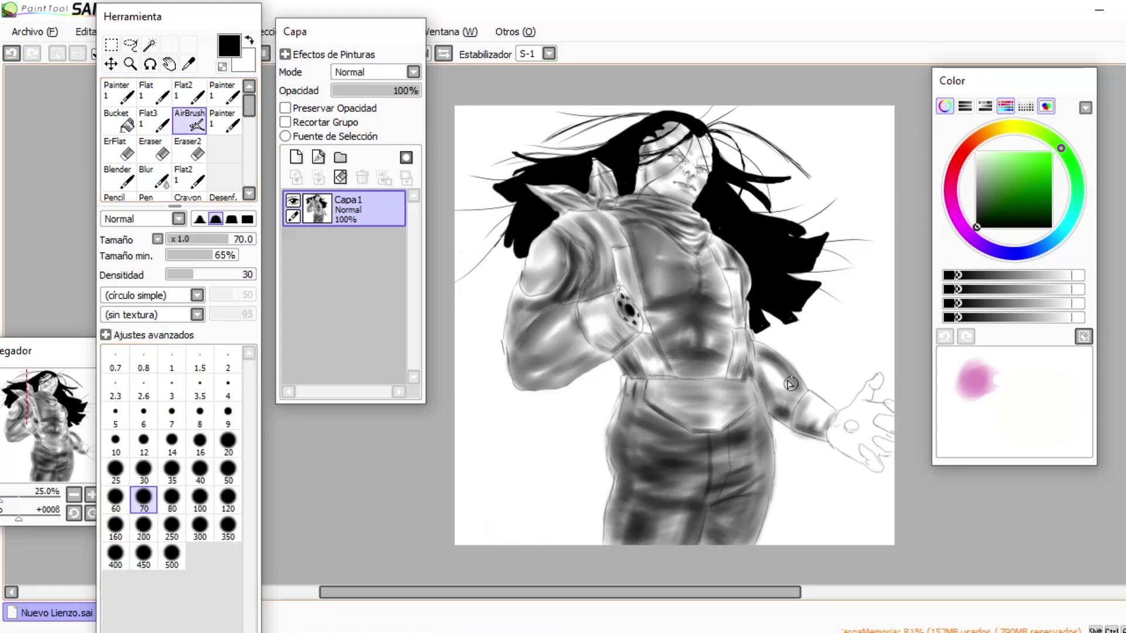
key(b)
key(bracketright)
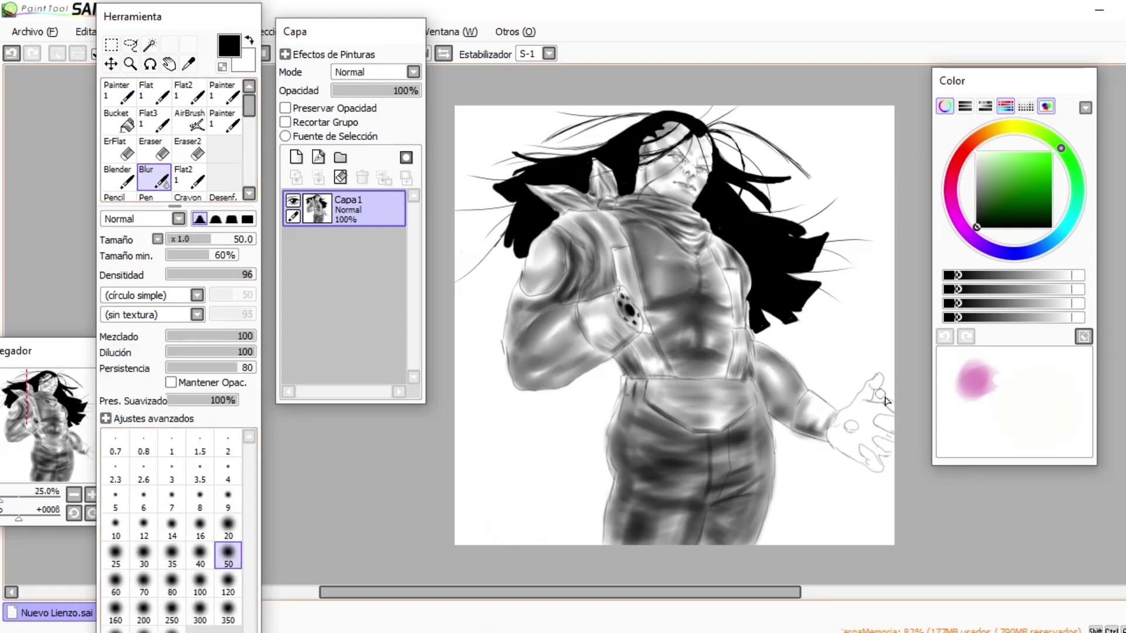
Step: Paint a dark hole in the open palm at size 16 and shade the hand and fingers with the AirBrush at size 40
key(v)
key(bracketleft)
key(bracketleft)
key(bracketleft)
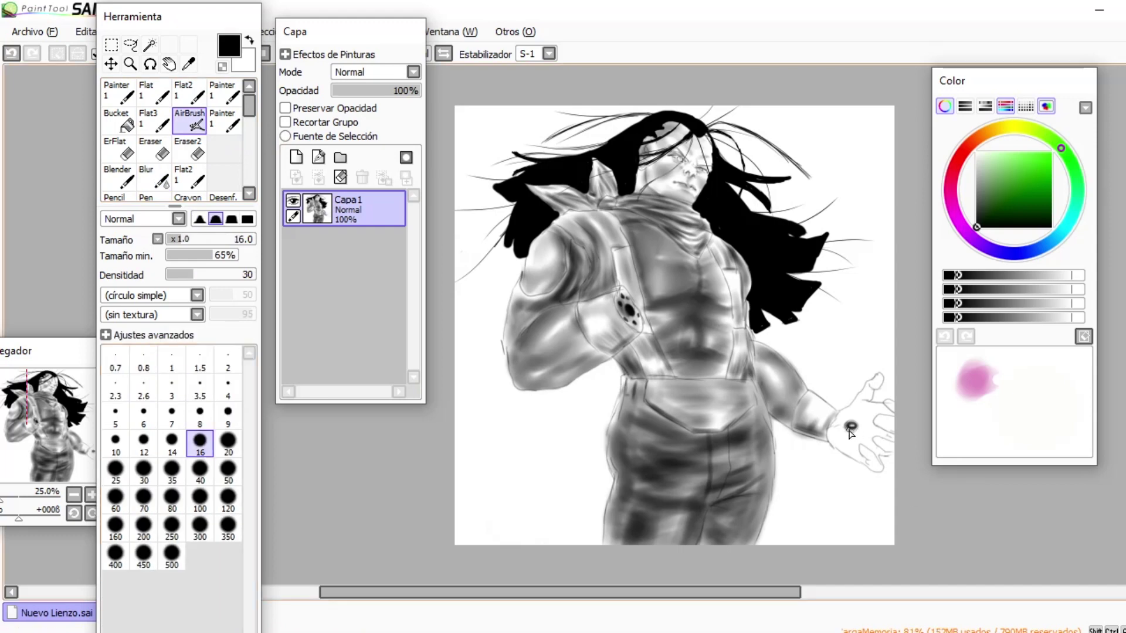
key(bracketright)
key(bracketright)
key(bracketright)
key(bracketright)
drag(855, 423, 866, 402)
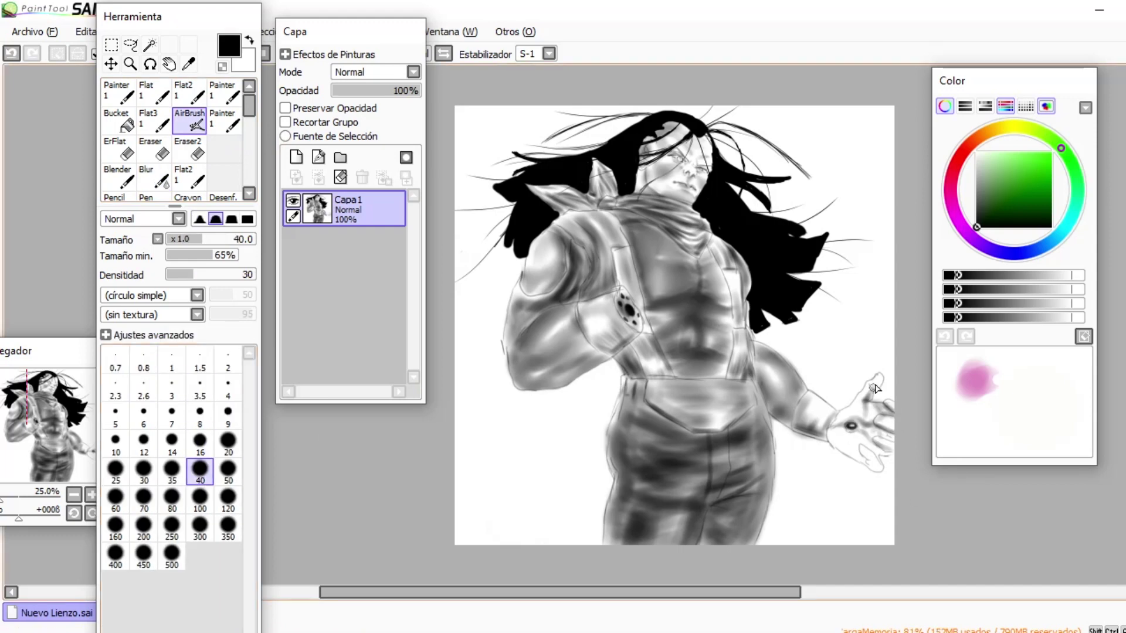
mouse_move(862, 444)
mouse_down()
mouse_move(847, 434)
mouse_move(865, 402)
mouse_move(889, 443)
mouse_move(880, 455)
mouse_up()
key(b)
click(189, 120)
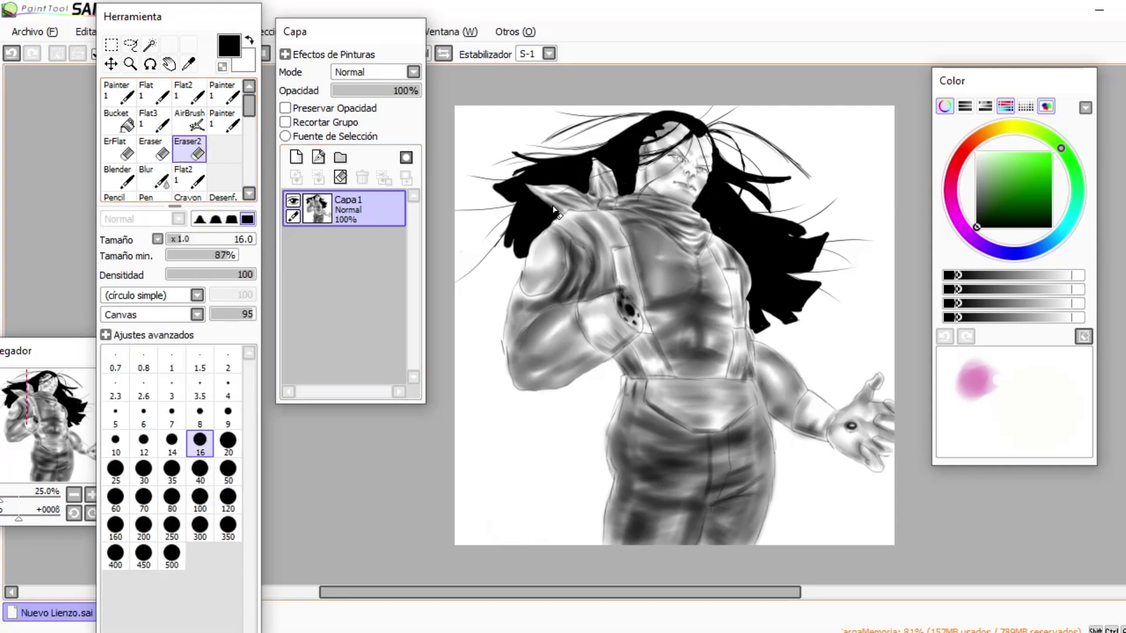
scroll(797, 222, up, 2)
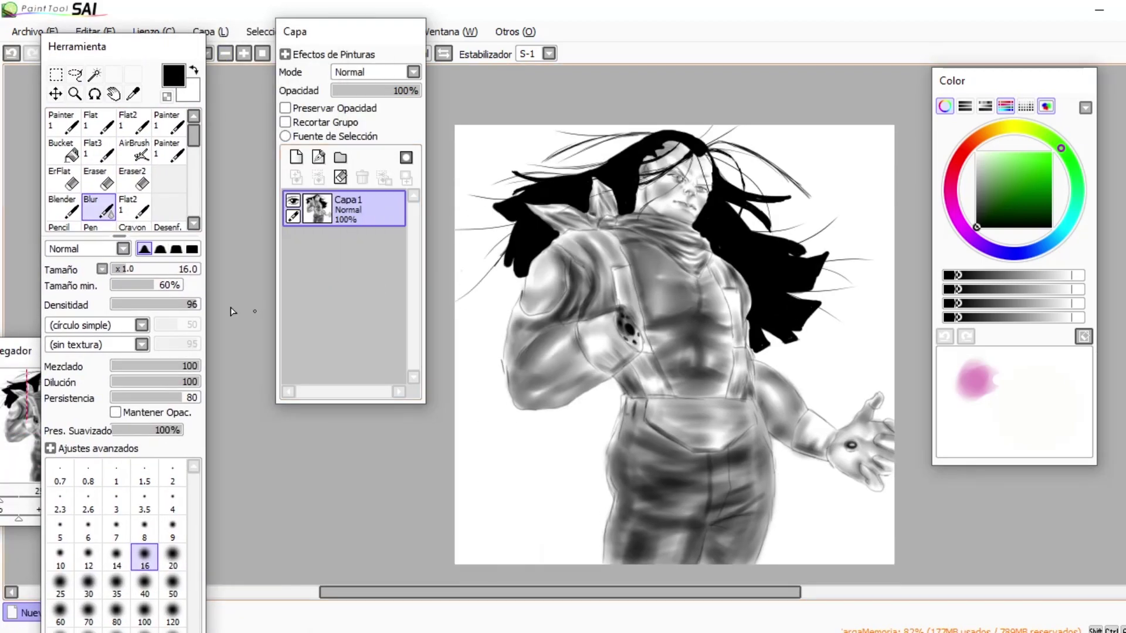
Step: Add a layer in Superponer mode, fill it with an orange skin tone and adjust its hue and saturation
click(297, 158)
click(375, 71)
click(977, 139)
click(1019, 152)
click(62, 150)
click(798, 171)
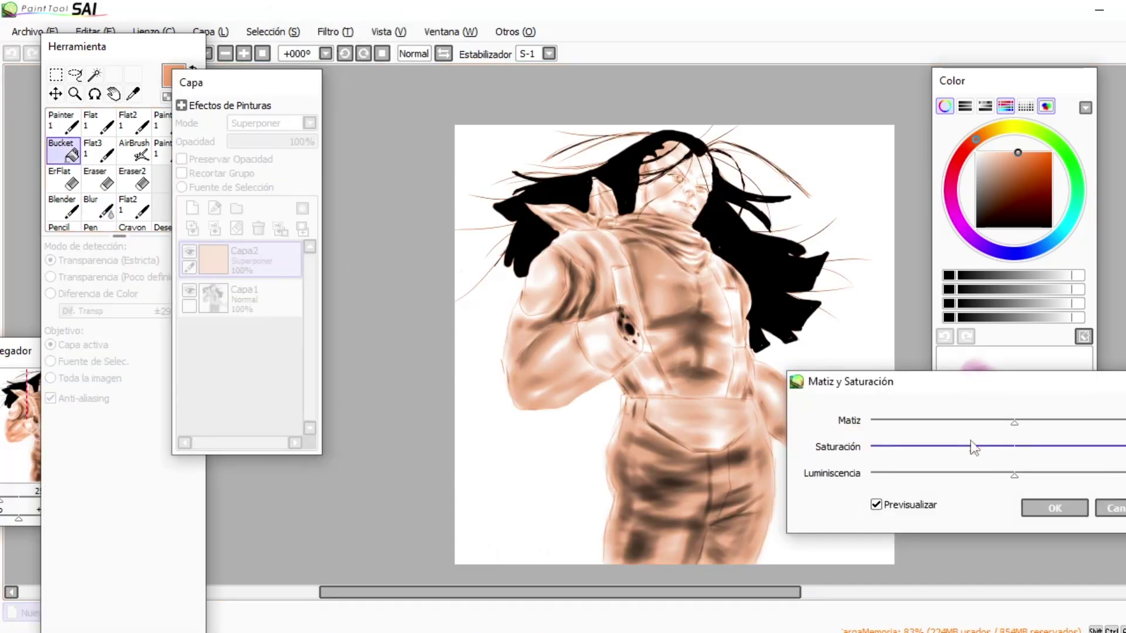
click(1051, 505)
Step: Add a layer in Multiplicar mode and paint the trousers teal with the AirBrush at size 80 and density 100
click(296, 157)
click(310, 122)
click(251, 219)
click(1061, 231)
click(1022, 151)
click(134, 150)
click(117, 526)
mouse_move(693, 509)
mouse_down()
mouse_move(680, 558)
mouse_move(622, 546)
mouse_move(685, 459)
mouse_move(634, 488)
mouse_move(623, 421)
mouse_move(632, 404)
mouse_up()
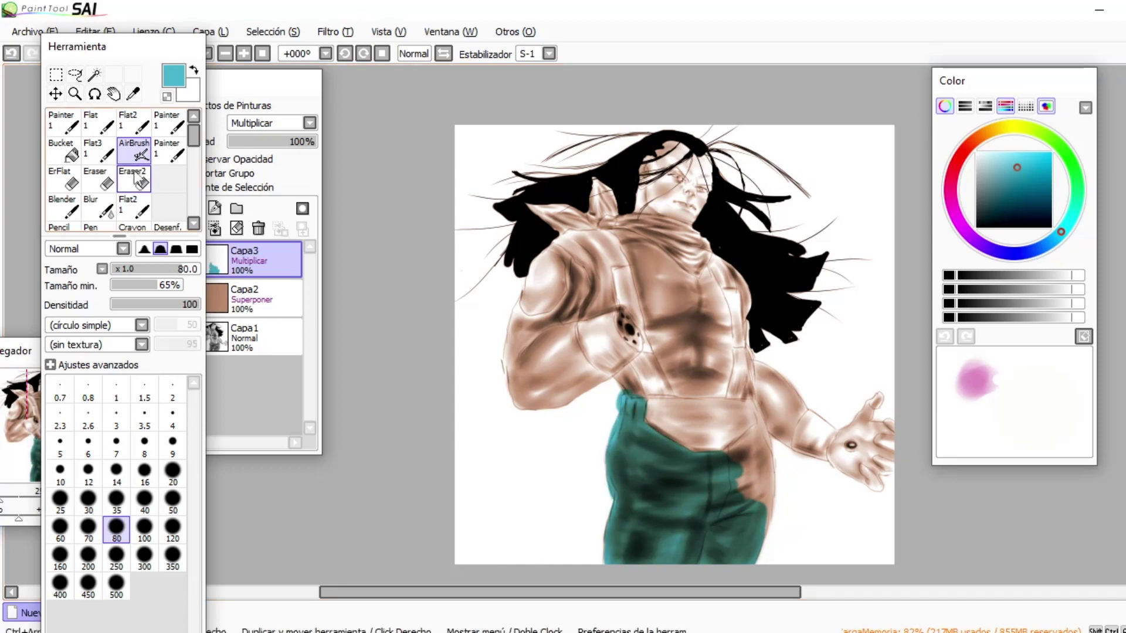
Step: Finish coloring the trousers' outer hip and waist teal at size 40 and clean the edges with Eraser2 at size 16
key(e)
key(e)
mouse_move(763, 528)
mouse_down()
mouse_move(756, 481)
mouse_move(767, 480)
mouse_up()
key(bracketleft)
key(bracketleft)
key(bracketleft)
key(bracketleft)
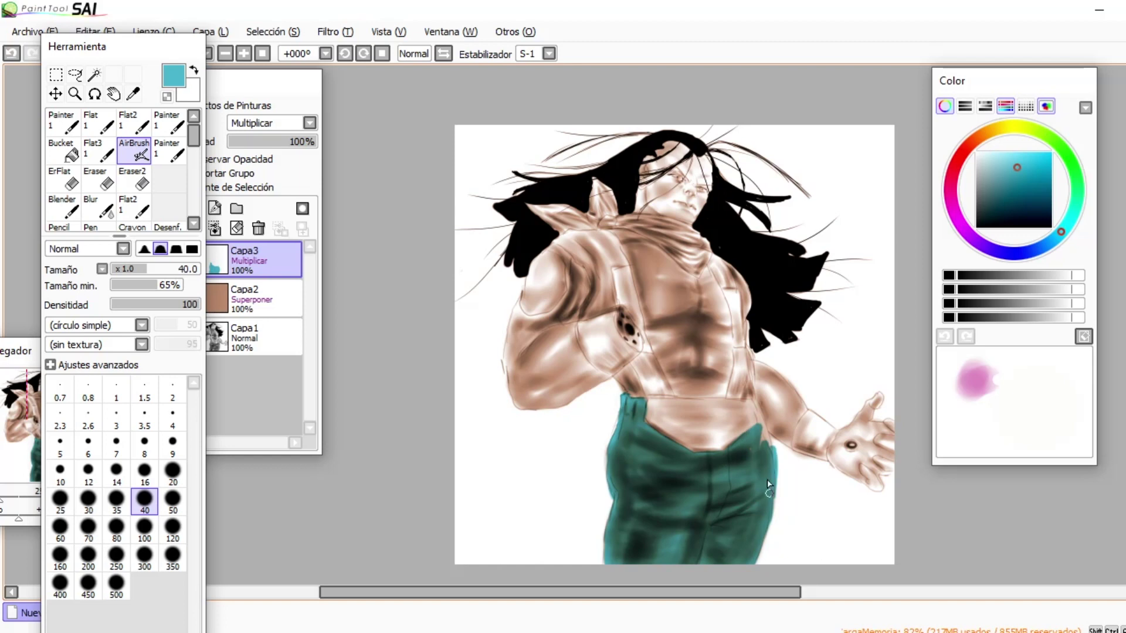
key(e)
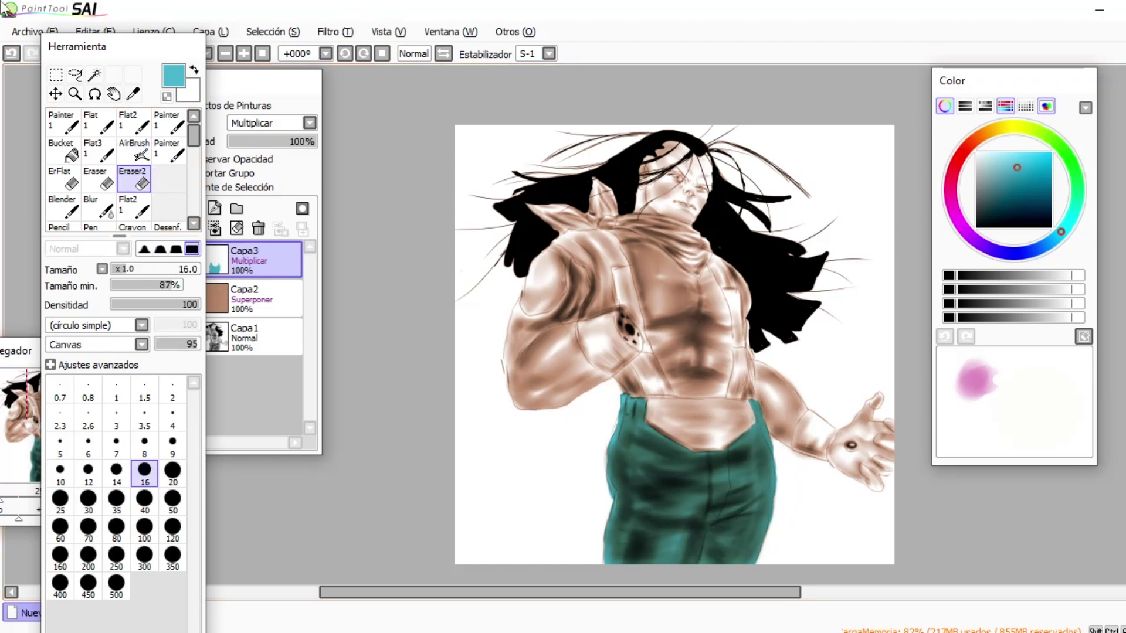
Step: Add another Multiplicar layer and tint the face and bare shoulder with a pinkish skin tone
drag(267, 93, 352, 112)
key(ctrl+u)
key(Escape)
key(ctrl+shift+n)
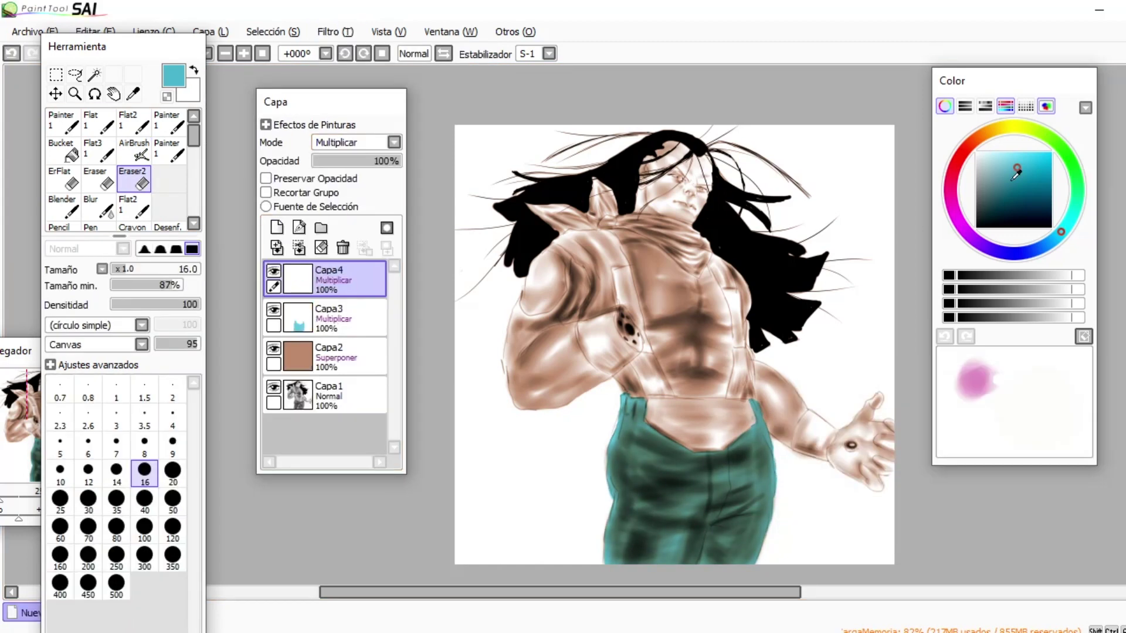
alt+click(686, 202)
key(e)
mouse_move(675, 217)
mouse_down()
mouse_move(709, 189)
mouse_move(633, 202)
mouse_move(673, 167)
mouse_move(705, 164)
mouse_up()
mouse_move(557, 279)
mouse_down()
mouse_move(528, 287)
mouse_move(549, 257)
mouse_move(551, 305)
mouse_move(525, 311)
mouse_up()
Step: Add a new Multiplicar layer and paint the scarf bright orange with the AirBrush at size 40
click(277, 228)
click(1034, 152)
key(])
mouse_move(645, 228)
mouse_down()
mouse_move(687, 228)
mouse_move(627, 223)
mouse_move(609, 207)
mouse_move(542, 213)
mouse_move(550, 231)
mouse_move(680, 246)
mouse_move(678, 258)
mouse_move(692, 235)
mouse_move(703, 271)
mouse_up()
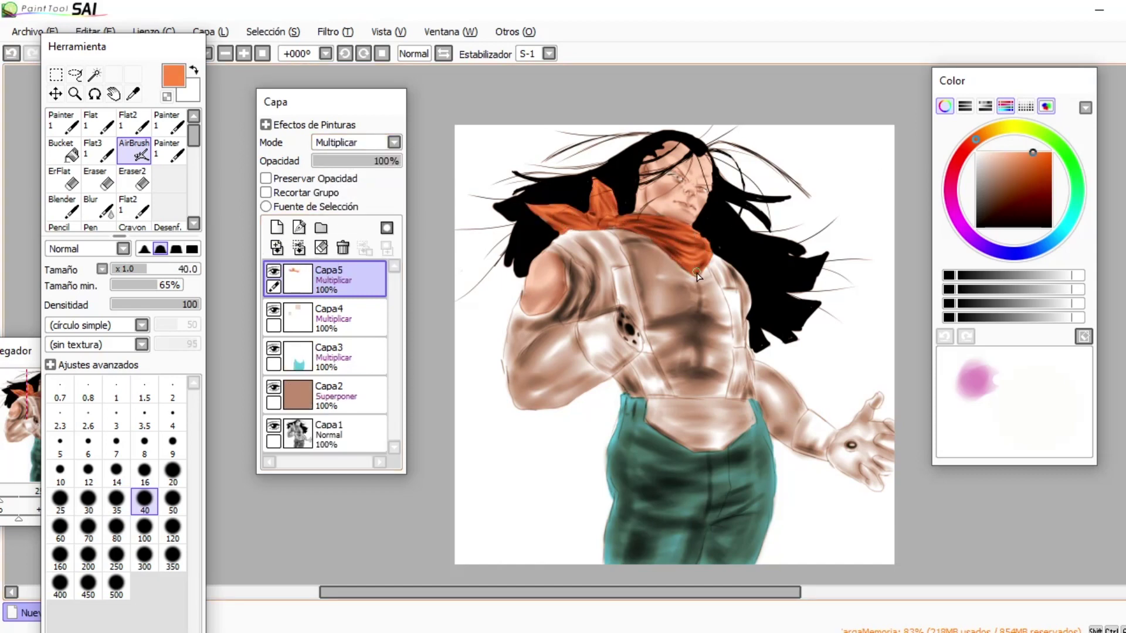
Step: Add a new Multiplicar layer and paint golden yellow over the nearby vest strap and part of the cannon cuff
click(276, 227)
click(994, 129)
key([)
key([)
key([)
key([)
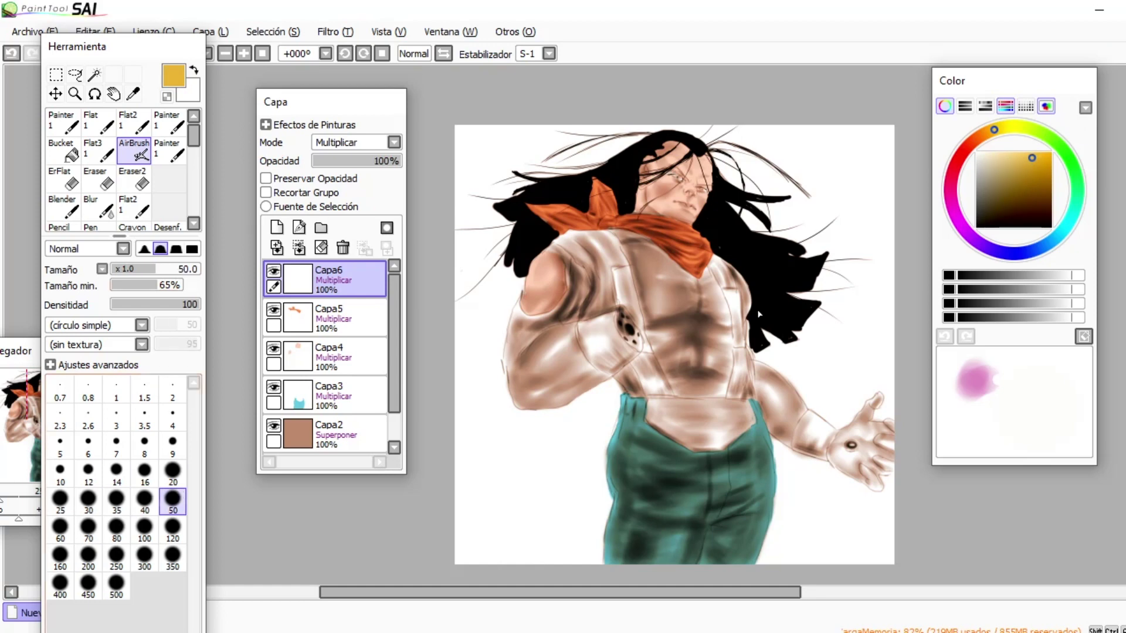
click(629, 291)
mouse_move(623, 308)
mouse_down()
mouse_move(599, 328)
mouse_move(615, 312)
mouse_move(623, 345)
mouse_move(647, 348)
mouse_move(638, 315)
mouse_move(584, 328)
mouse_up()
Step: Finish the cannon cuff and paint the other vest strap's pocket golden yellow with the AirBrush at size 35
key(])
key(])
key(])
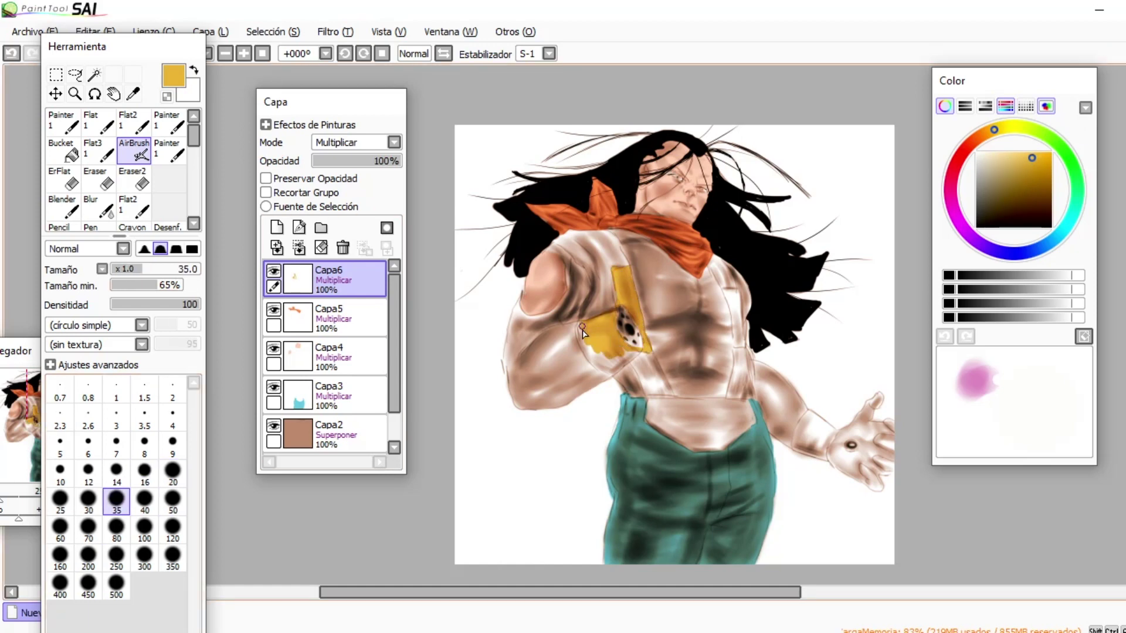
drag(598, 368, 637, 352)
drag(733, 300, 737, 349)
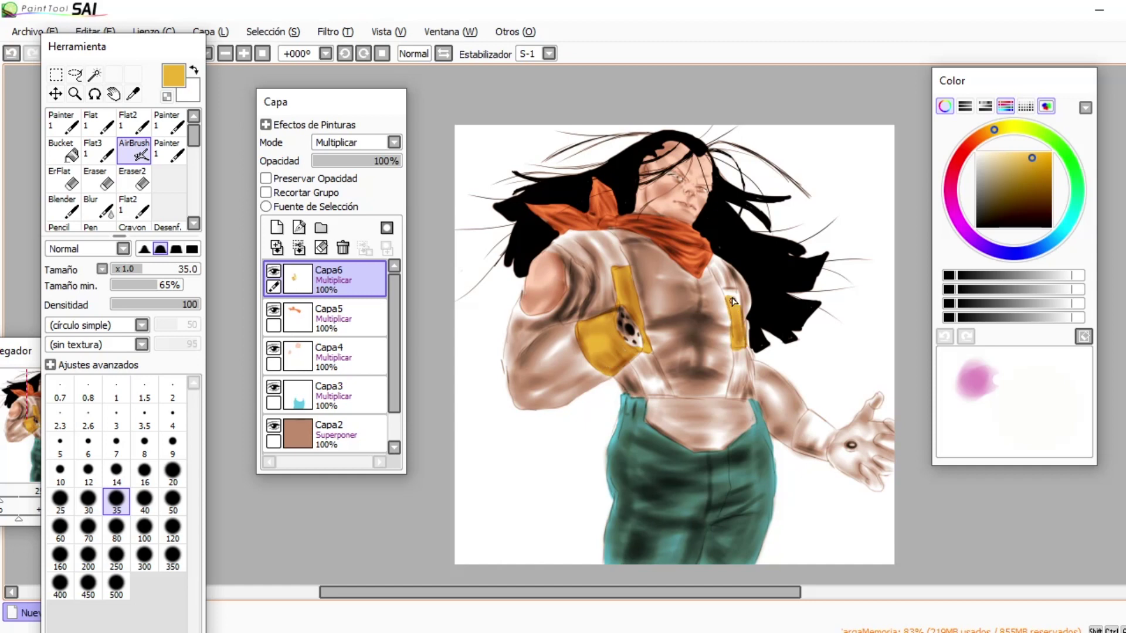
key(e)
Step: Add a new Multiplicar layer and paint the shirt's chest and abdomen muted blue with the AirBrush at size 50
click(277, 228)
click(1049, 242)
click(134, 150)
click(173, 499)
mouse_move(684, 284)
mouse_down()
mouse_move(692, 358)
mouse_move(712, 296)
mouse_move(719, 305)
mouse_up()
click(1001, 170)
mouse_move(648, 325)
mouse_down()
mouse_move(687, 394)
mouse_move(722, 393)
mouse_move(690, 382)
mouse_move(647, 245)
mouse_move(621, 246)
mouse_up()
key(e)
key(a)
key(e)
key(a)
Step: Paint the cannon arm's sleeve blue around the shoulder and inner elbow, starting at size 80 and refining at size 16
click(116, 527)
mouse_move(537, 358)
mouse_down()
mouse_move(572, 299)
mouse_move(566, 246)
mouse_up()
key(bracketleft)
key(bracketleft)
key(bracketleft)
key(bracketleft)
key(bracketleft)
key(bracketleft)
key(bracketleft)
key(bracketleft)
key(bracketleft)
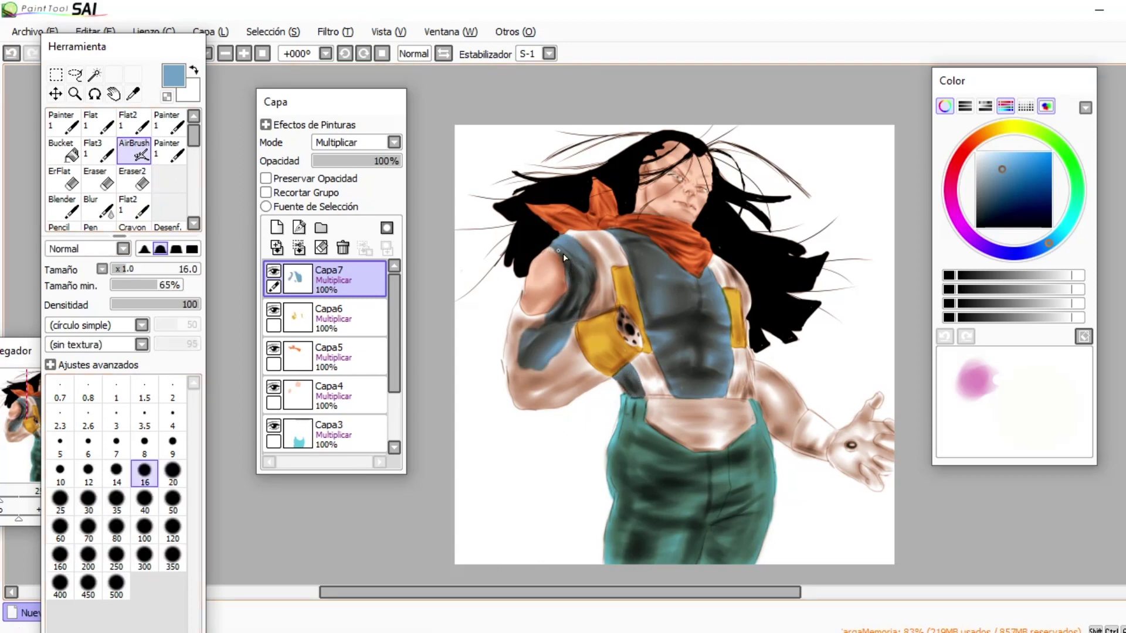
Step: Fill the rest of the cannon arm's sleeve with blue, using a larger brush first and size 14 for the edges
key(bracketright)
key(bracketright)
key(bracketright)
key(bracketright)
key(bracketright)
key(bracketright)
mouse_move(534, 369)
mouse_down()
mouse_move(521, 405)
mouse_move(568, 395)
mouse_move(580, 365)
mouse_move(541, 395)
mouse_move(512, 379)
mouse_move(535, 325)
mouse_move(510, 343)
mouse_move(522, 293)
mouse_up()
key(bracketleft)
key(bracketleft)
key(bracketleft)
key(bracketleft)
key(bracketleft)
key(bracketleft)
key(bracketleft)
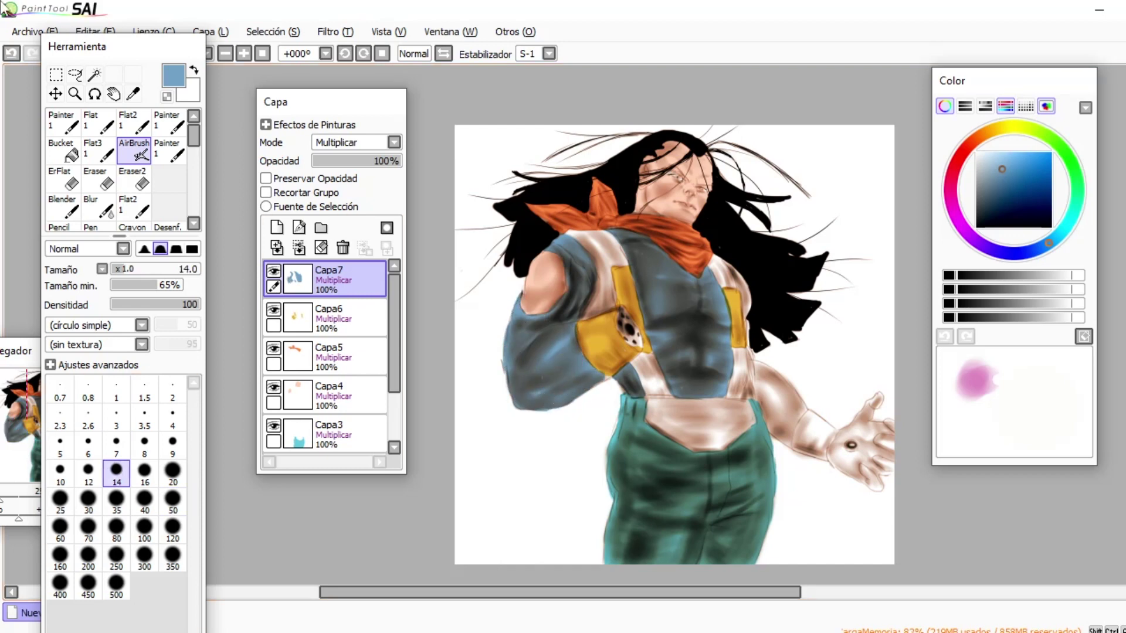
Step: Paint the outstretched arm's sleeve blue at size 35 and clean its edges with Eraser2 at size 80
key(bracketright)
key(bracketright)
key(bracketright)
key(bracketright)
key(bracketright)
drag(752, 373, 777, 401)
key(e)
drag(745, 319, 754, 363)
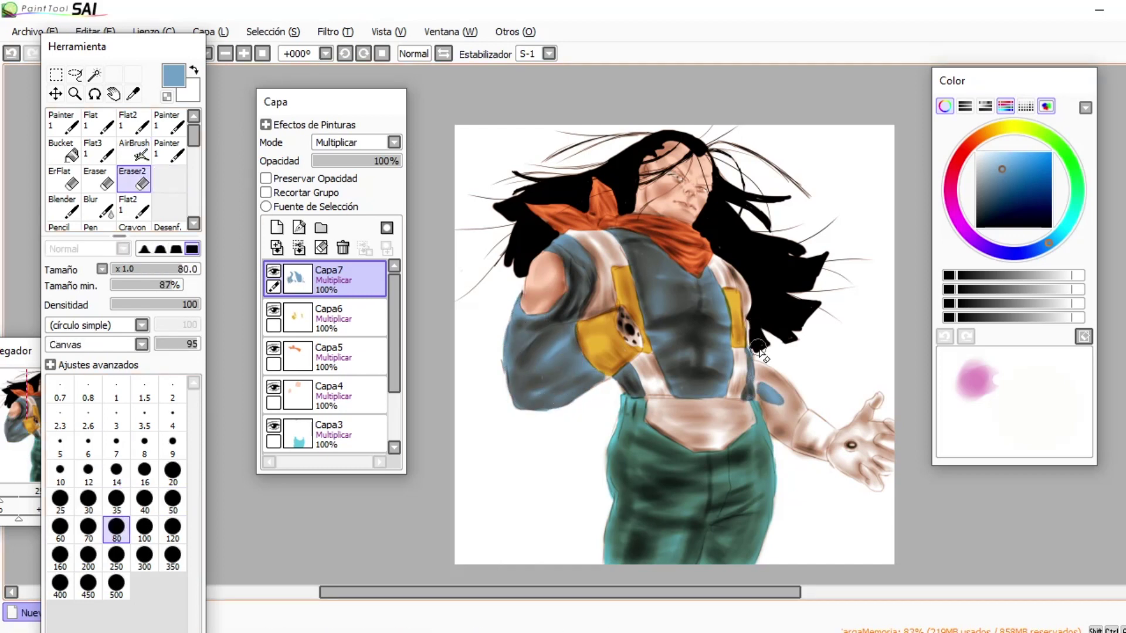
key(e)
mouse_move(768, 410)
mouse_down()
mouse_move(789, 431)
mouse_move(775, 397)
mouse_up()
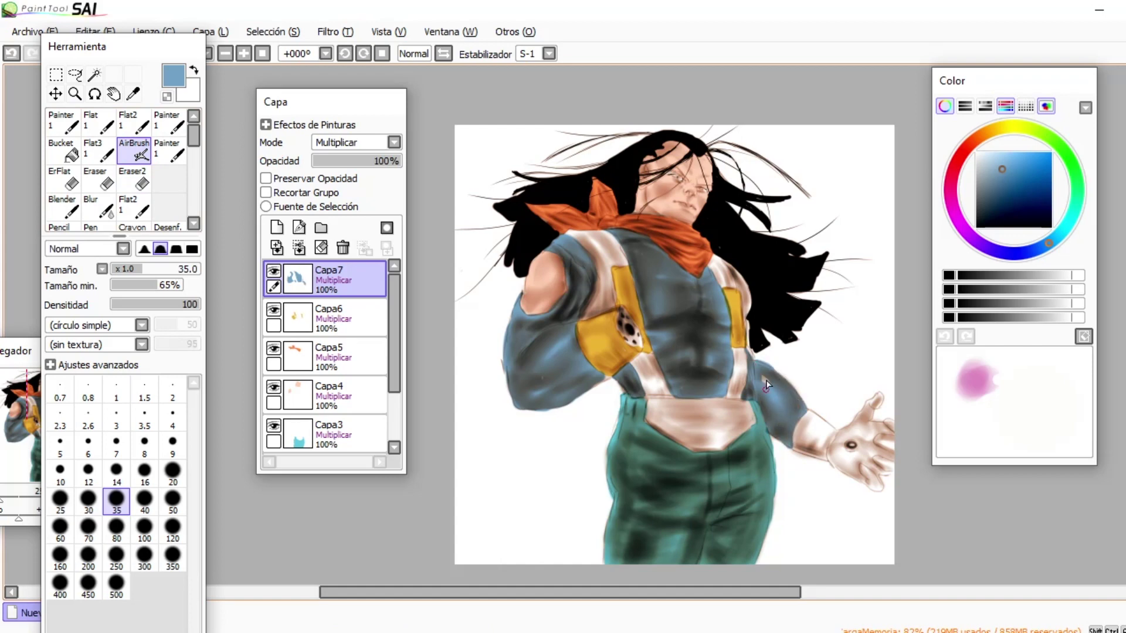
key(e)
Step: Add a new Multiplicar layer and paint the waist sash golden yellow with the AirBrush at size 35
click(277, 227)
scroll(394, 142, down, 1)
click(1000, 127)
click(1035, 153)
click(133, 94)
click(134, 149)
drag(720, 409, 655, 413)
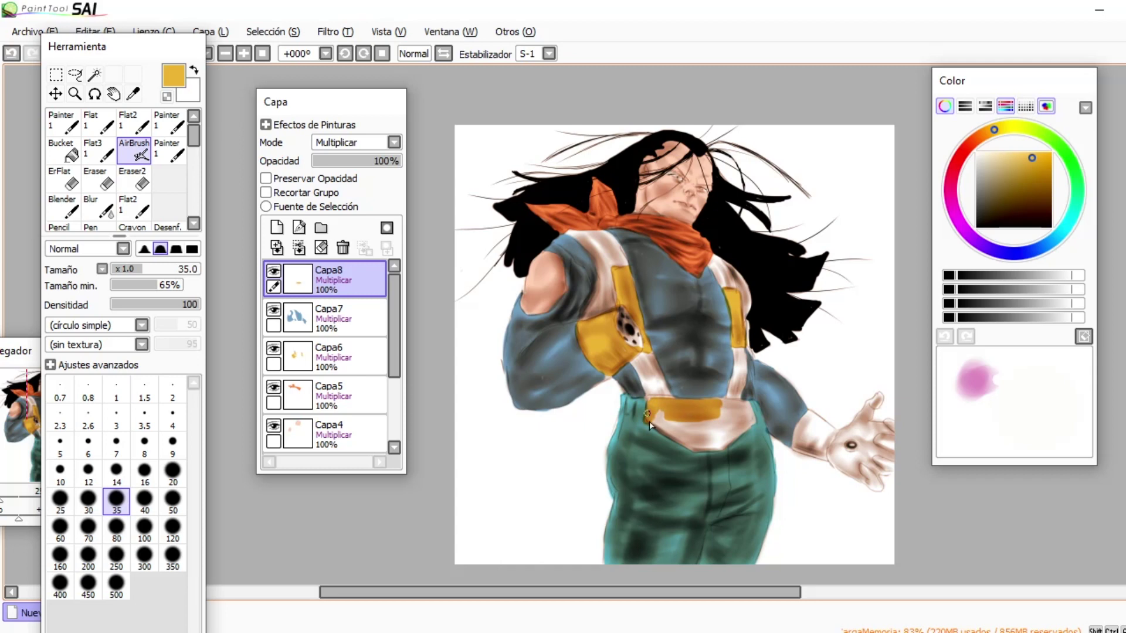
mouse_move(715, 448)
mouse_down()
mouse_move(699, 431)
mouse_move(706, 402)
mouse_up()
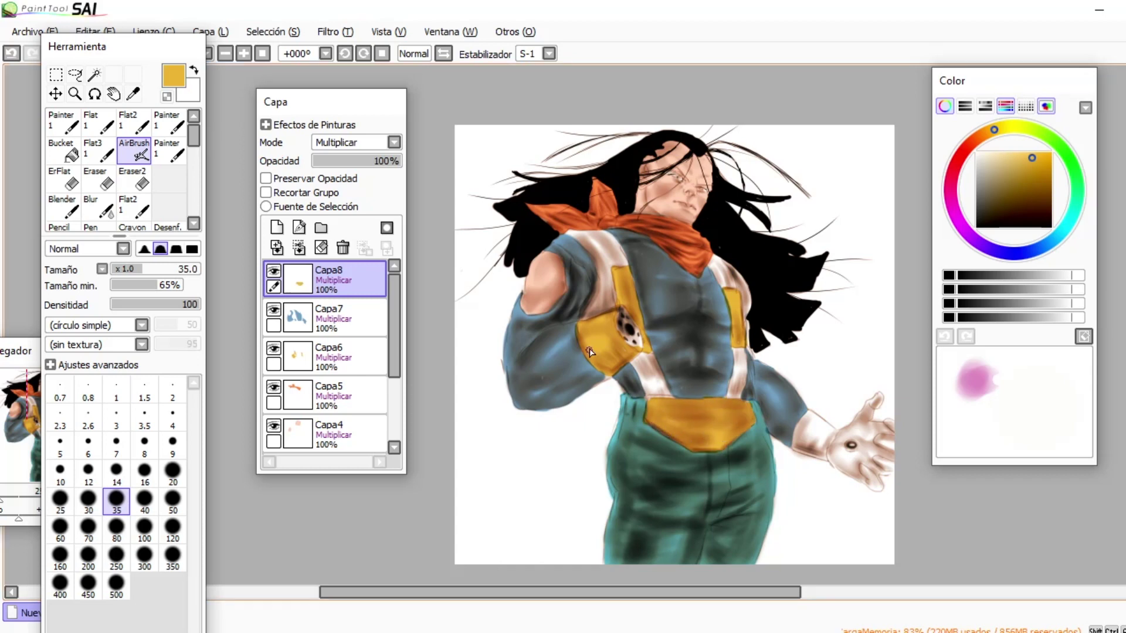
Step: Add a new Multiplicar layer and paint the vest straps orange with the AirBrush at size 40
click(277, 228)
scroll(352, 142, down, 1)
click(975, 140)
click(1024, 158)
click(144, 500)
mouse_move(587, 317)
mouse_down()
mouse_move(613, 300)
mouse_move(623, 264)
mouse_up()
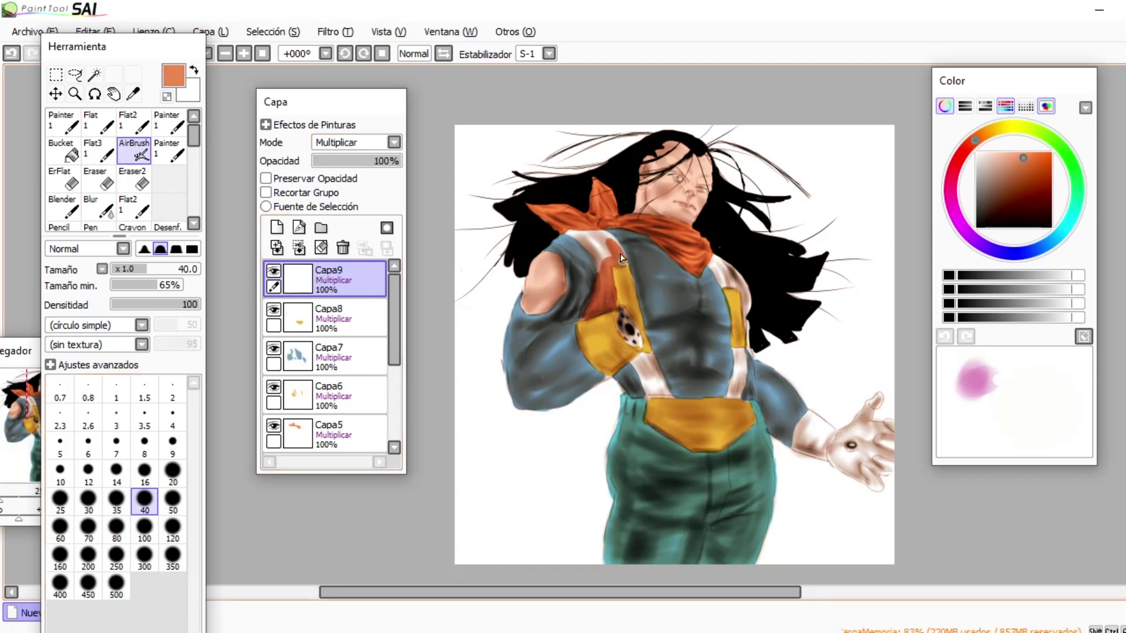
drag(655, 378, 653, 381)
mouse_move(746, 283)
mouse_down()
mouse_move(757, 355)
mouse_move(736, 338)
mouse_up()
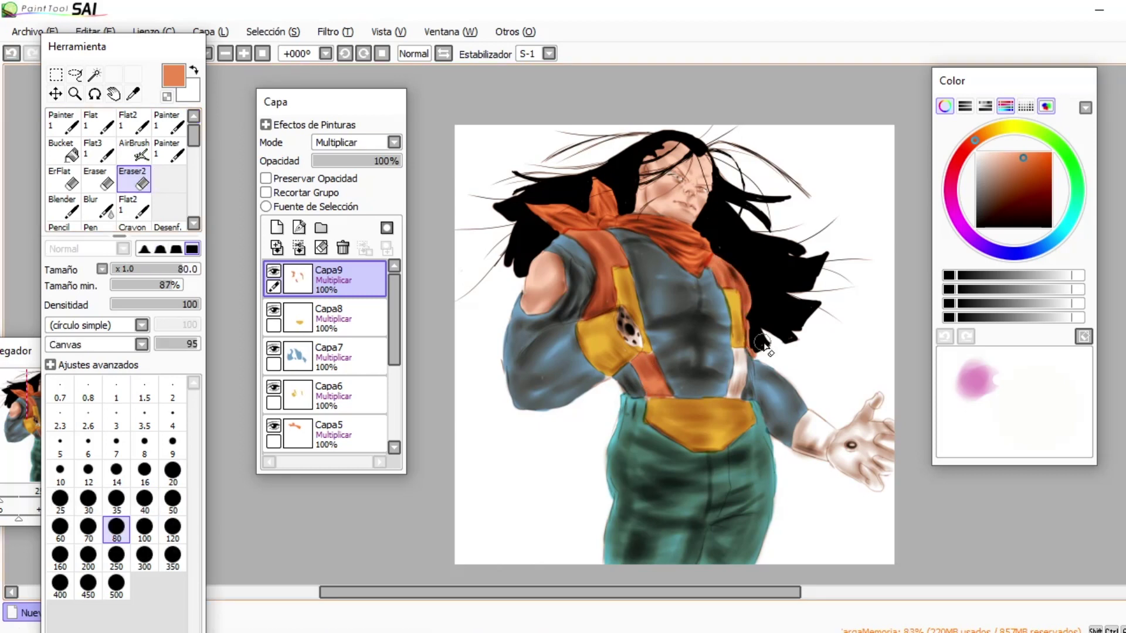
Step: Sample the sash's golden yellow, paint the outstretched arm's wrist cuff with it and clean the edges with Eraser2
alt+click(722, 402)
mouse_move(798, 444)
mouse_down()
mouse_move(831, 445)
mouse_move(800, 446)
mouse_move(803, 418)
mouse_up()
key(e)
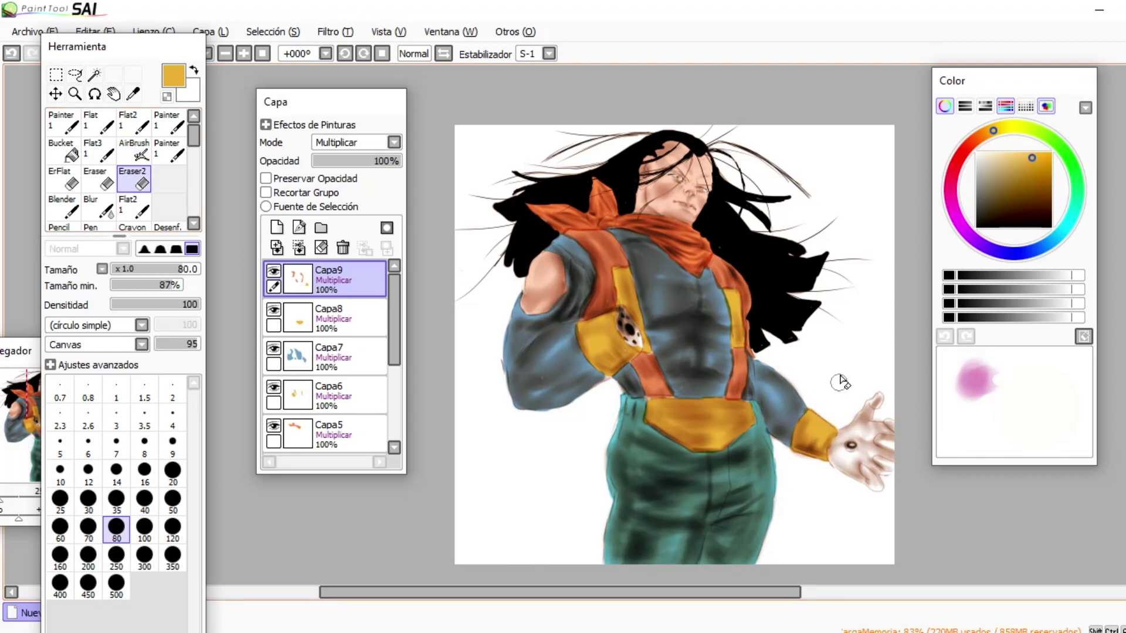
Step: Add a new layer and color both irises light cyan
key(ctrl+shift+n)
key(ctrl+plus)
key(ctrl+plus)
key(v)
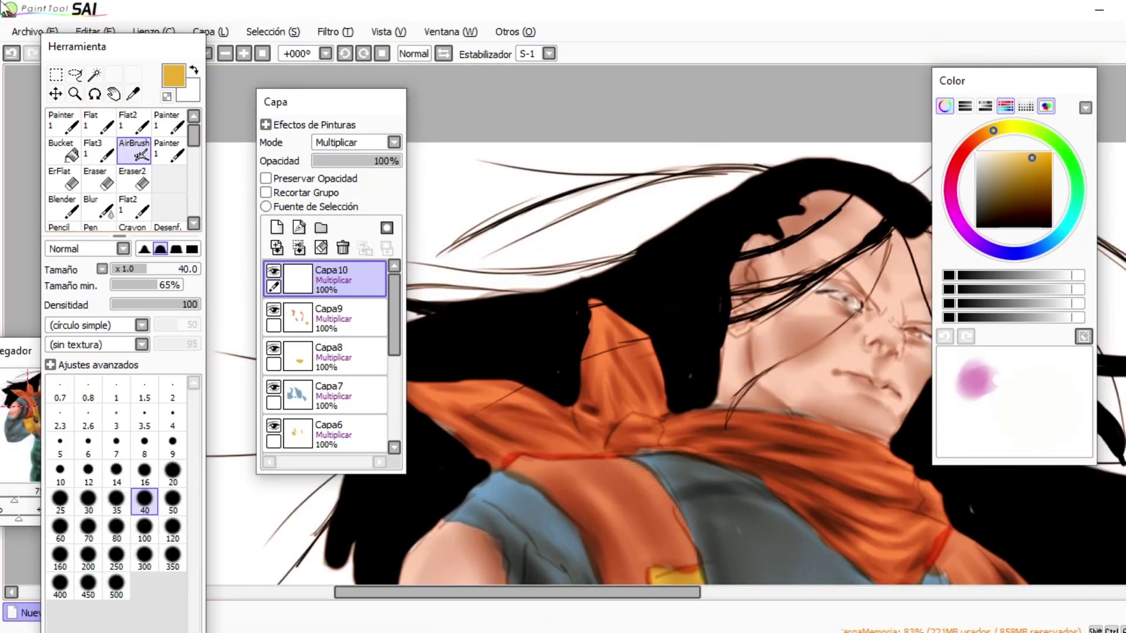
click(1063, 230)
drag(835, 296, 856, 305)
click(91, 205)
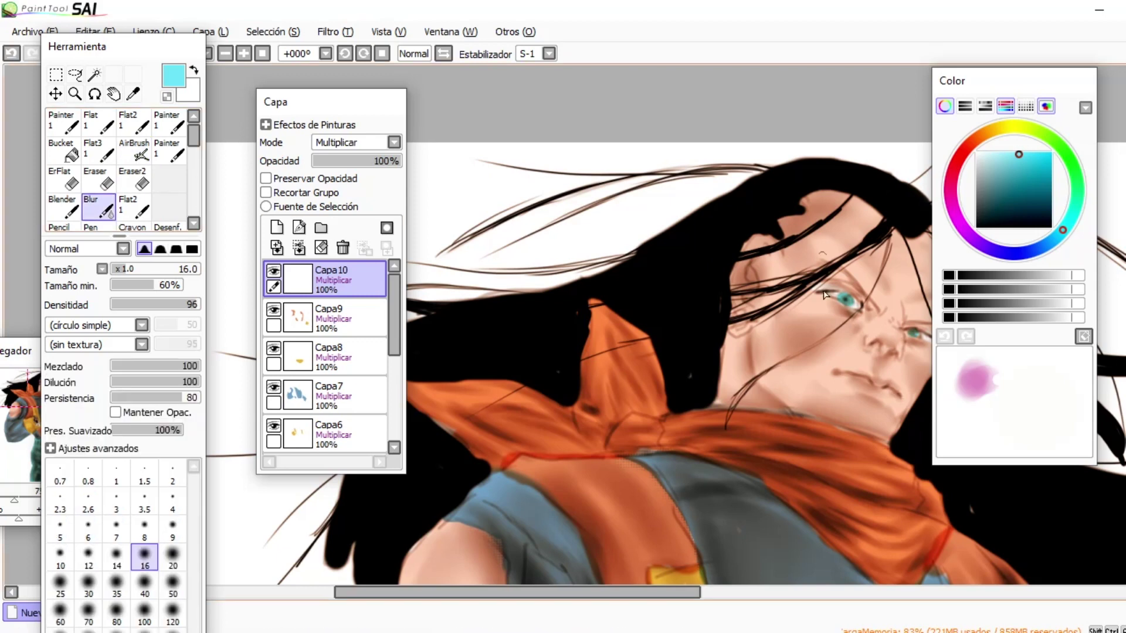
drag(924, 345, 772, 343)
Step: Add a new layer and paint scarf orange on the lips, cheeks, nose and eyelids with the AirBrush at size 16
key(ctrl+shift+n)
alt+click(615, 428)
key(v)
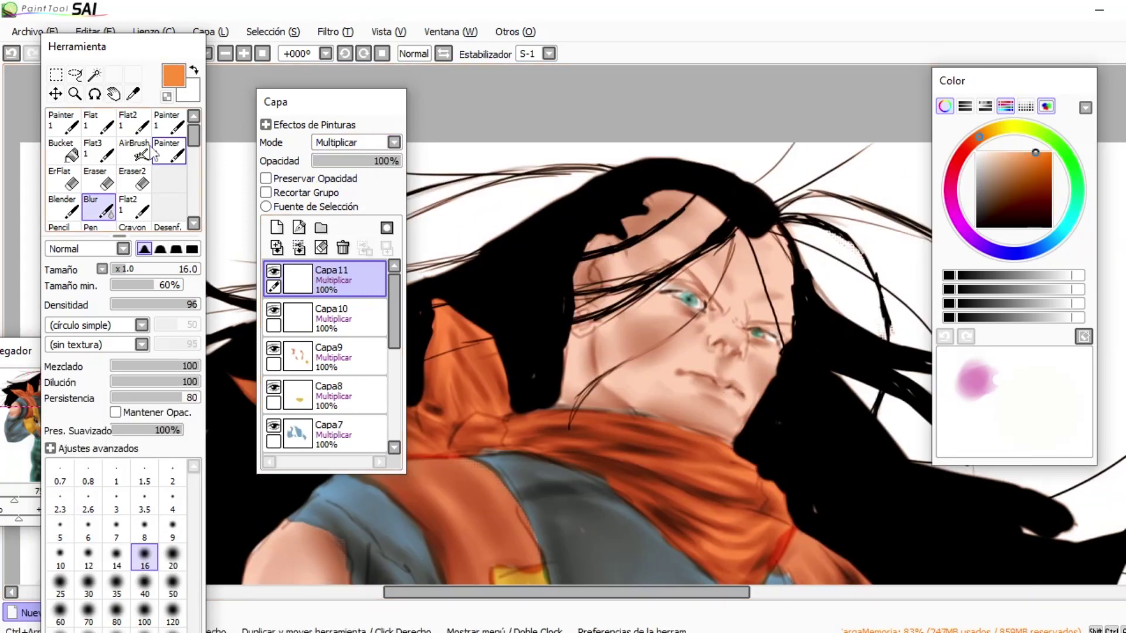
drag(683, 373, 739, 392)
mouse_move(703, 342)
mouse_down()
mouse_move(647, 333)
mouse_move(754, 362)
mouse_move(698, 308)
mouse_up()
drag(750, 358, 765, 371)
drag(669, 297, 710, 288)
drag(744, 328, 783, 339)
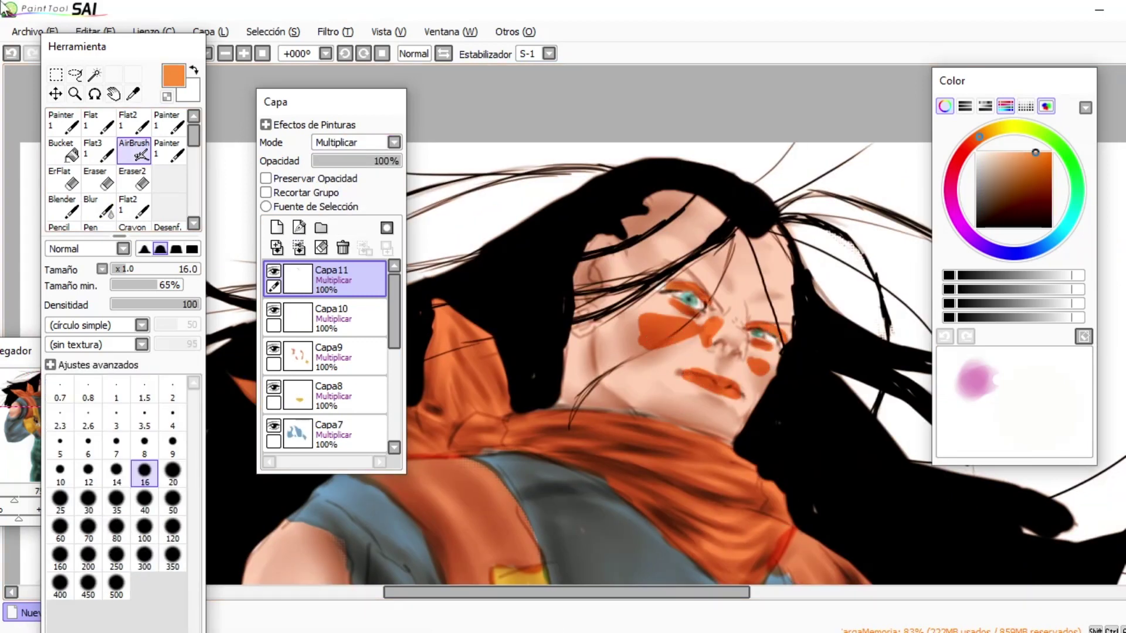
Step: Soften the orange on the cheeks, eyelids and lips with the Blur tool
click(91, 205)
click(116, 594)
mouse_move(643, 343)
mouse_down()
mouse_move(680, 326)
mouse_move(695, 290)
mouse_up()
drag(687, 384, 742, 395)
drag(739, 352, 786, 328)
Step: Reinforce the orange on the lips and eyelids with the AirBrush and blend it with Blur
key(v)
key(b)
drag(681, 375, 759, 404)
key(v)
key(b)
drag(683, 382, 710, 399)
key(v)
drag(676, 311, 713, 288)
drag(751, 346, 774, 326)
key(b)
key(v)
Step: Add orange shadows to the brows, forehead and hairline, and blend them with Blur at size 30
drag(703, 258, 730, 294)
mouse_move(751, 293)
mouse_down()
mouse_move(774, 291)
mouse_move(736, 320)
mouse_up()
drag(674, 199, 640, 228)
key(b)
key(bracketright)
key(bracketright)
key(bracketleft)
key(bracketleft)
key(bracketleft)
drag(733, 290, 736, 319)
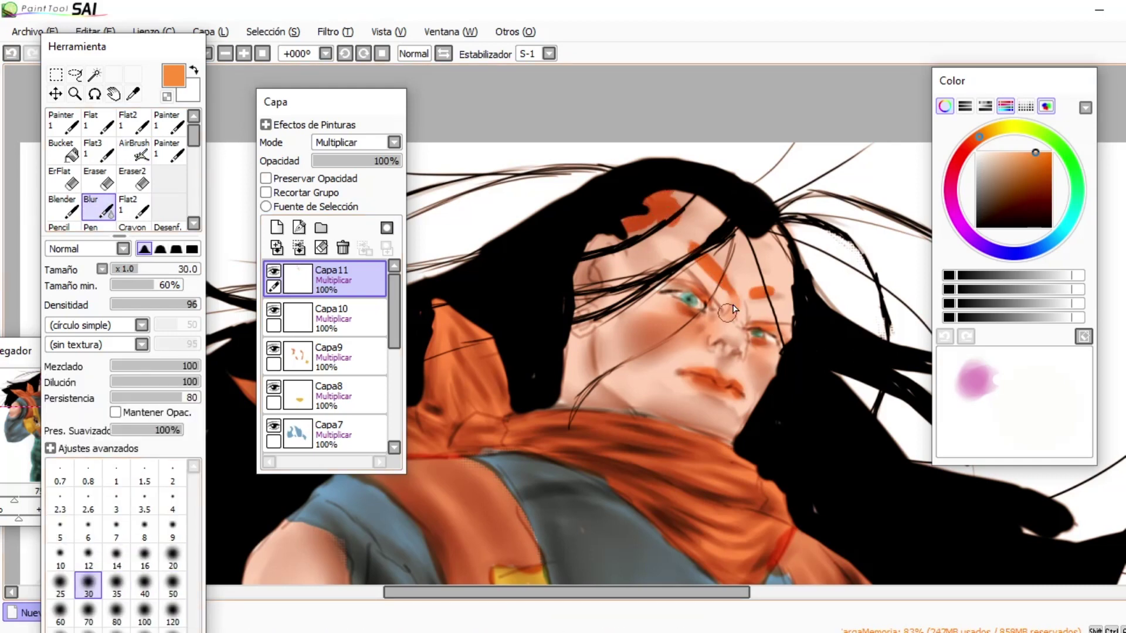
drag(728, 259, 689, 241)
drag(747, 293, 775, 290)
drag(675, 199, 634, 228)
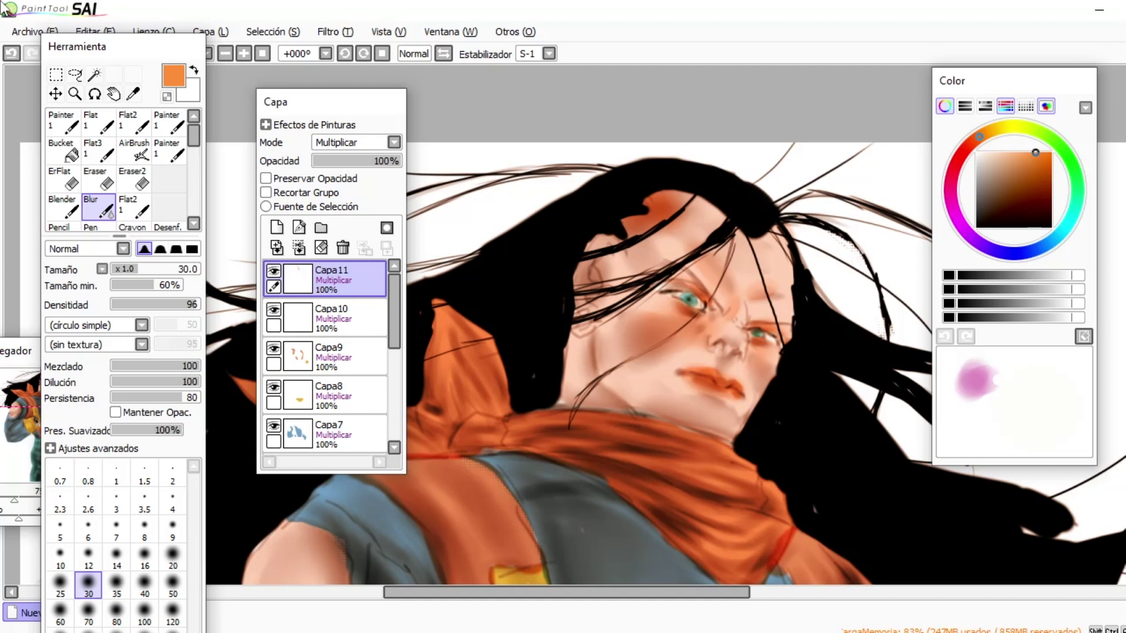
Step: Add orange shading below the mouth and blend it into the chin and jaw with Blur at size 30
key(v)
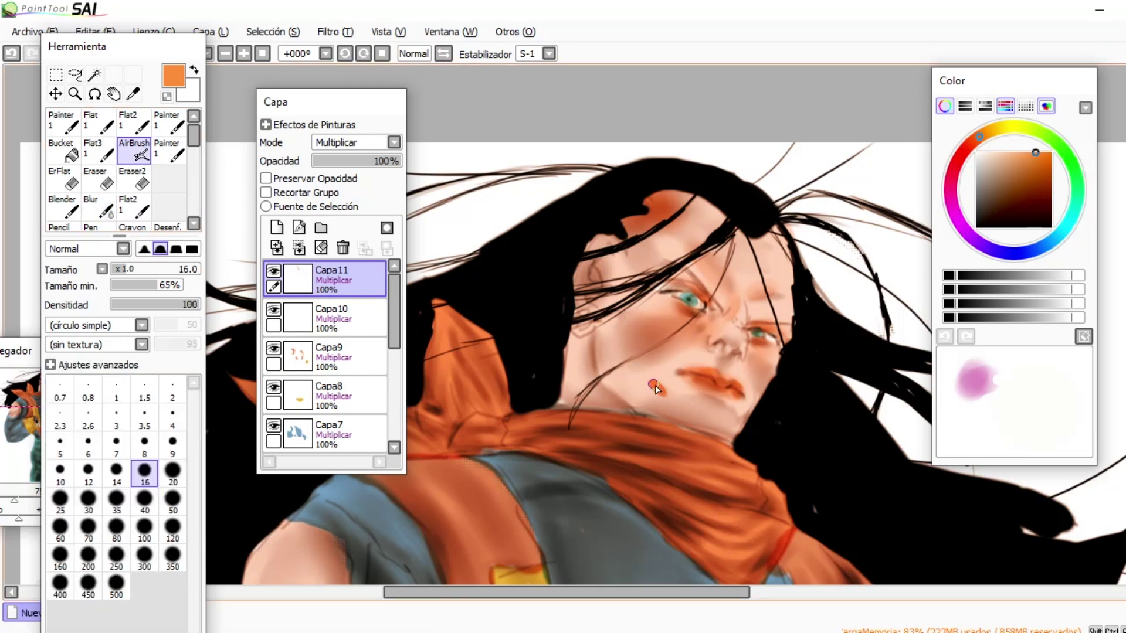
drag(651, 381, 736, 422)
key(b)
drag(636, 331, 580, 416)
drag(651, 381, 727, 413)
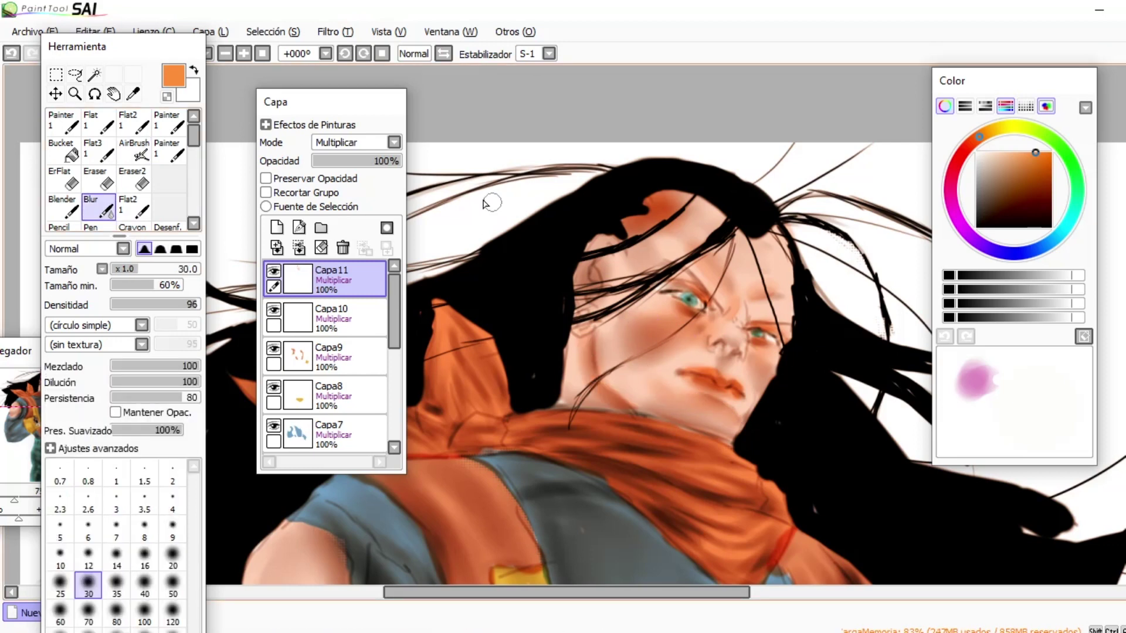
Step: Paint orange shading on the bare shoulder with the AirBrush at size 16 and blend it with an enlarged Blur brush
scroll(645, 381, down, 4)
scroll(446, 399, up, 2)
key(v)
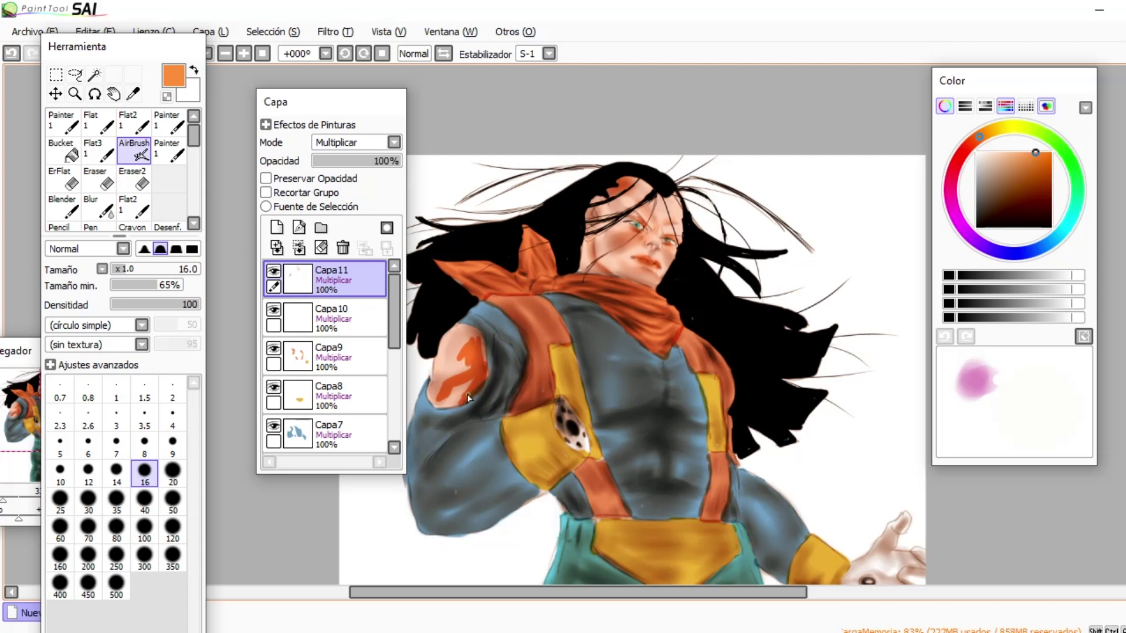
key(b)
key(bracketright)
key(bracketright)
key(bracketright)
drag(466, 376, 474, 346)
Step: Add new Multiplicar layers to tint the arm cannon's opening gray and the palm's hole red
click(276, 228)
scroll(646, 352, down, 2)
click(394, 143)
click(335, 168)
key(v)
drag(563, 328, 568, 311)
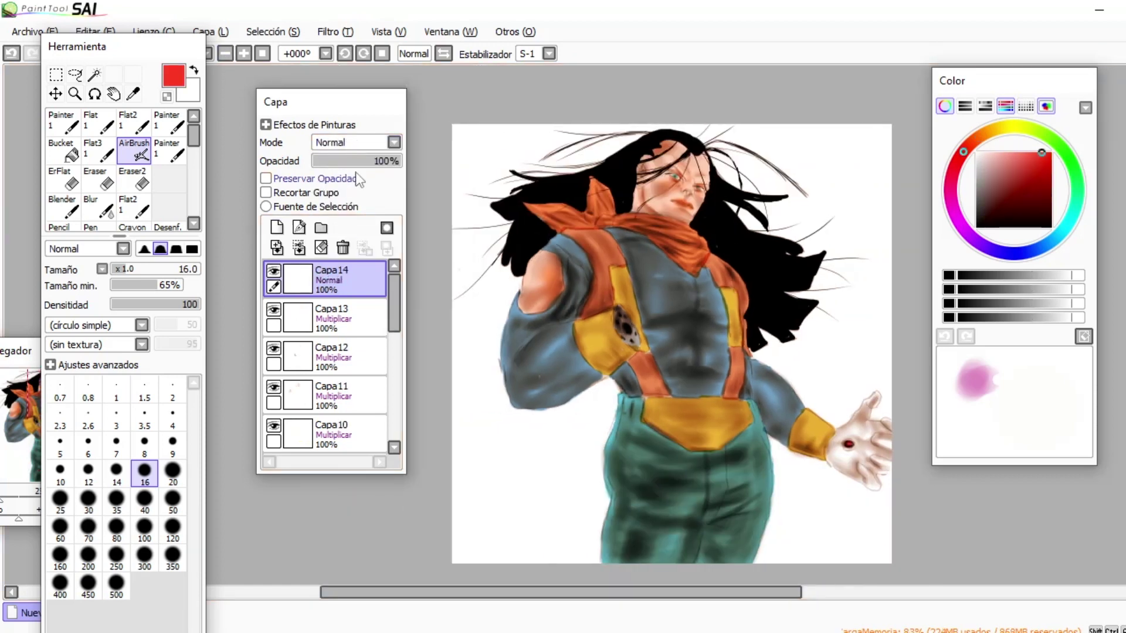
Step: Set the new empty layer to Multiplicar and paint the background bright cyan with the AirBrush at size 300
scroll(352, 143, down, 1)
click(1065, 226)
click(144, 555)
mouse_move(511, 552)
mouse_down()
mouse_move(490, 414)
mouse_move(486, 168)
mouse_move(581, 126)
mouse_move(711, 106)
mouse_move(798, 188)
mouse_move(843, 365)
mouse_move(573, 478)
mouse_move(581, 405)
mouse_up()
click(133, 176)
click(133, 148)
mouse_move(757, 337)
mouse_down()
mouse_move(815, 361)
mouse_move(839, 410)
mouse_move(880, 366)
mouse_move(850, 516)
mouse_move(866, 502)
mouse_move(833, 469)
mouse_move(786, 476)
mouse_move(774, 440)
mouse_up()
Step: Clean the cyan off the figure's edges with Eraser2 at size 40 and fill the background around the open hand
key(bracketleft)
key(bracketleft)
key(bracketleft)
key(bracketleft)
key(e)
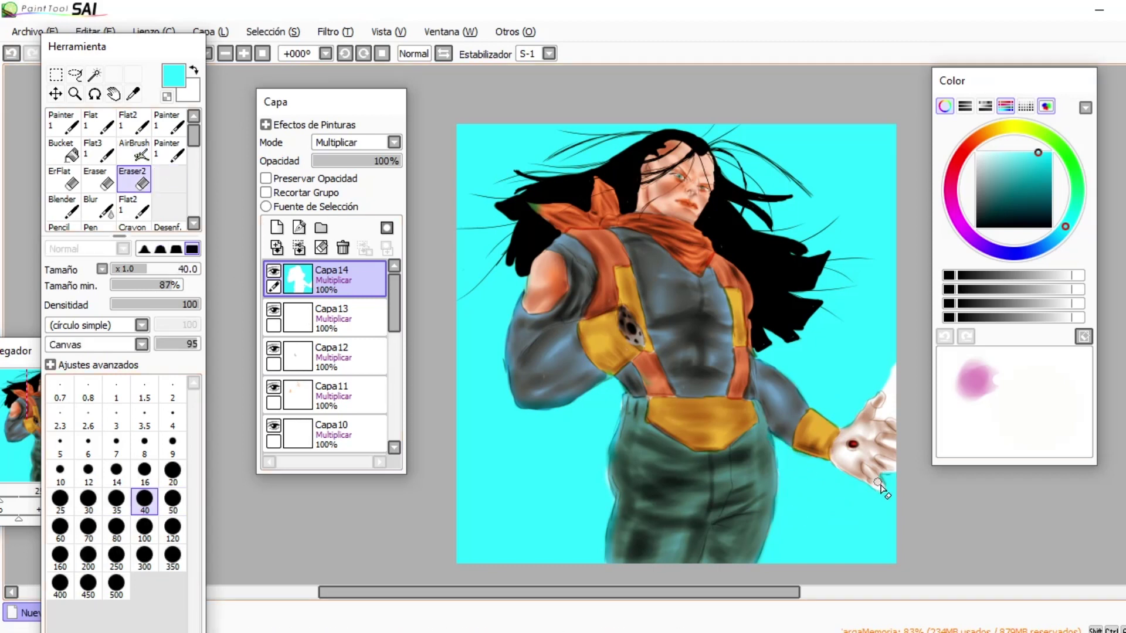
key(v)
key(bracketright)
key(bracketright)
key(bracketright)
key(bracketright)
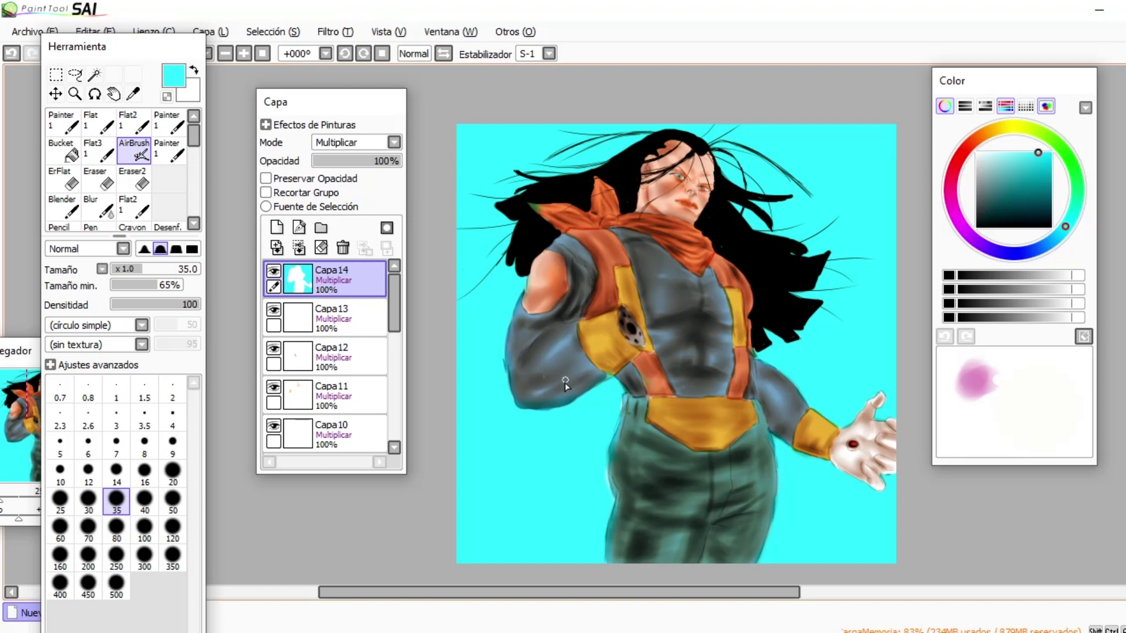
Step: Add a new layer, paint light green highlights on the face, and blend them with the Blur brush at size 35
click(276, 228)
scroll(587, 194, up, 3)
click(1037, 130)
key(bracketright)
click(145, 445)
drag(777, 231, 712, 233)
key(b)
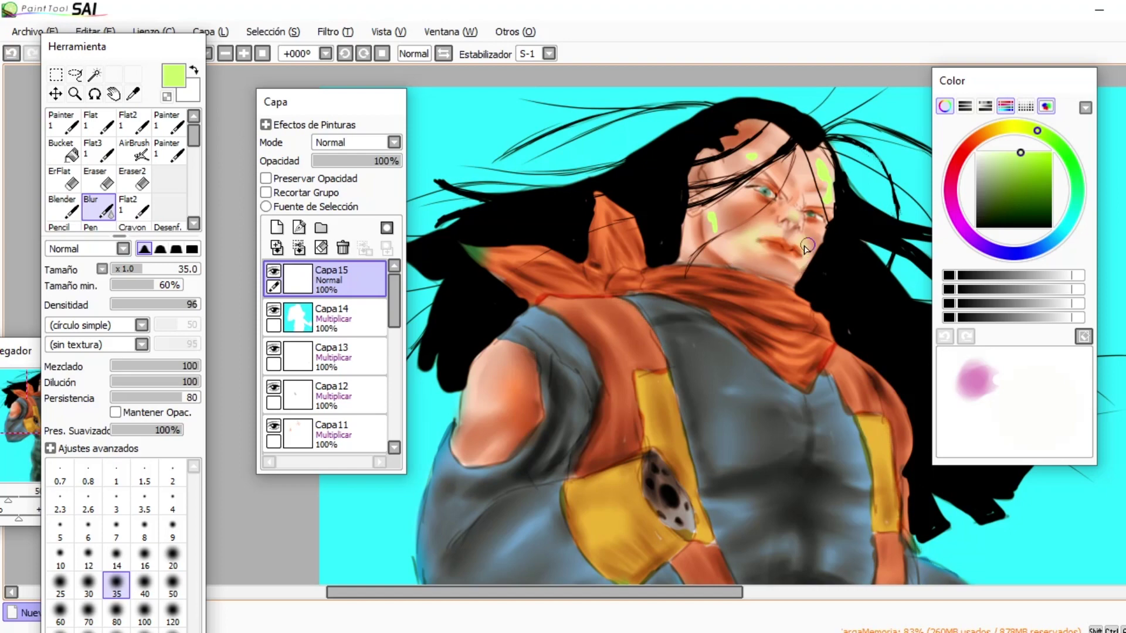
key(v)
key(b)
Step: Add another layer and paint bright orange on the lips with the AirBrush at size 3
click(985, 136)
click(1051, 152)
click(276, 227)
key(v)
click(775, 250)
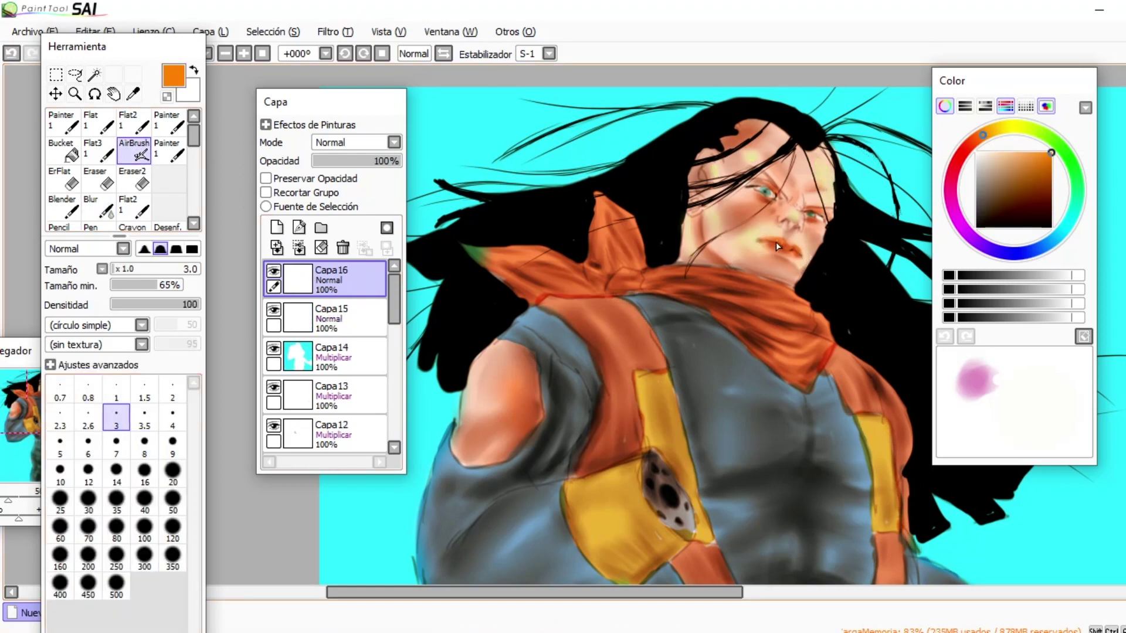
key(ctrl+plus)
drag(732, 324, 704, 334)
Step: Paint fine white highlights on the eyes, nose and lips with the AirBrush at size 1.5
key(x)
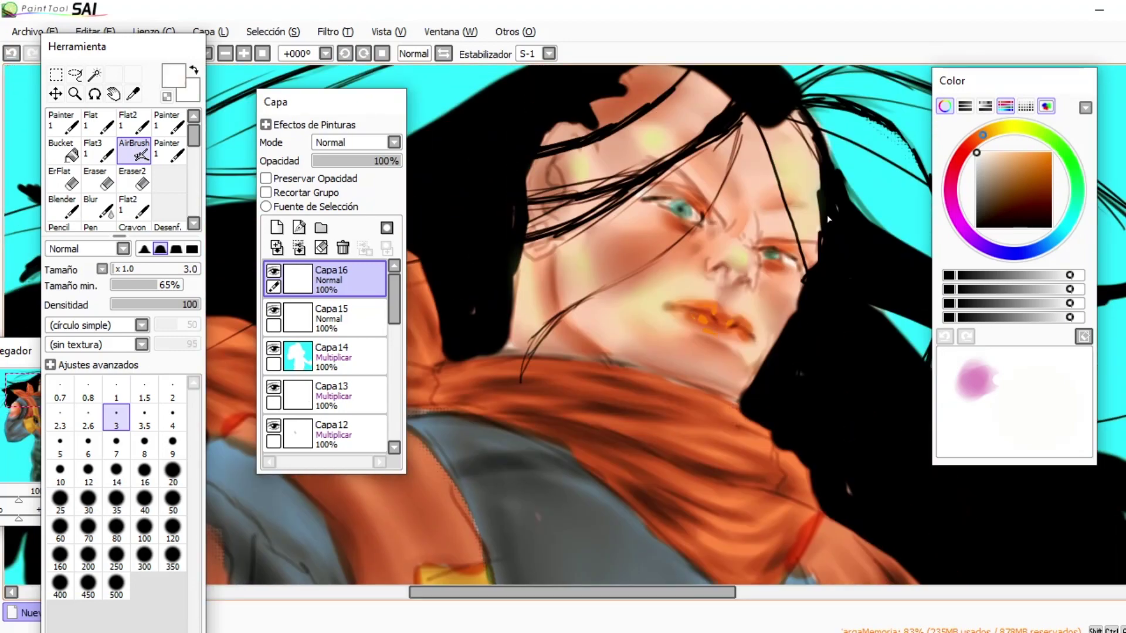
key(bracketleft)
key(bracketleft)
key(bracketleft)
key(bracketleft)
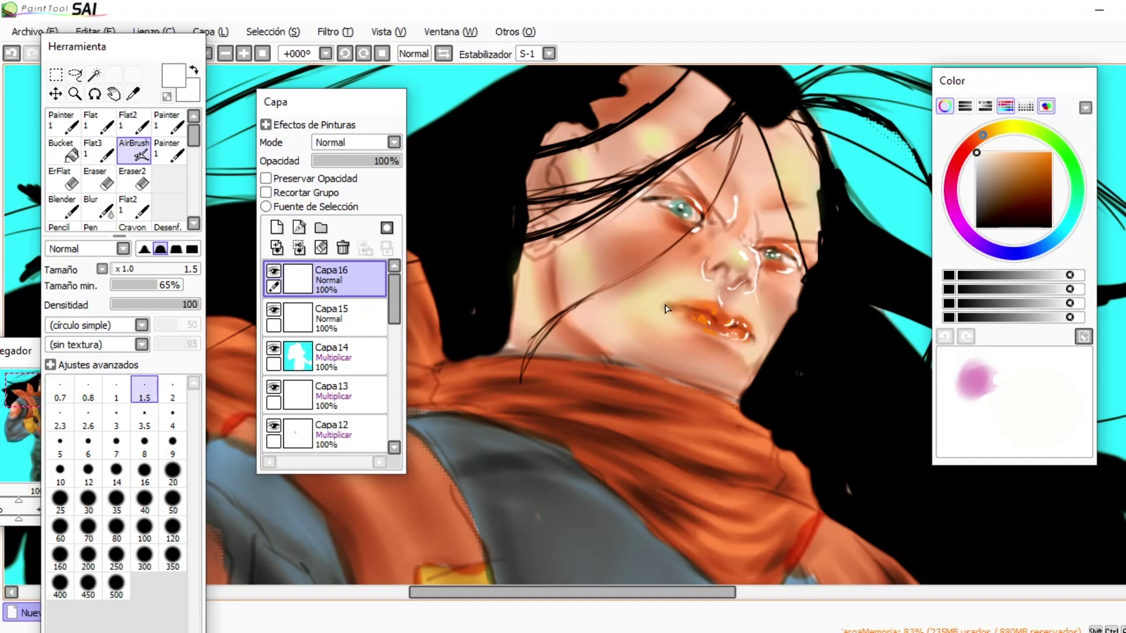
scroll(687, 339, down, 2)
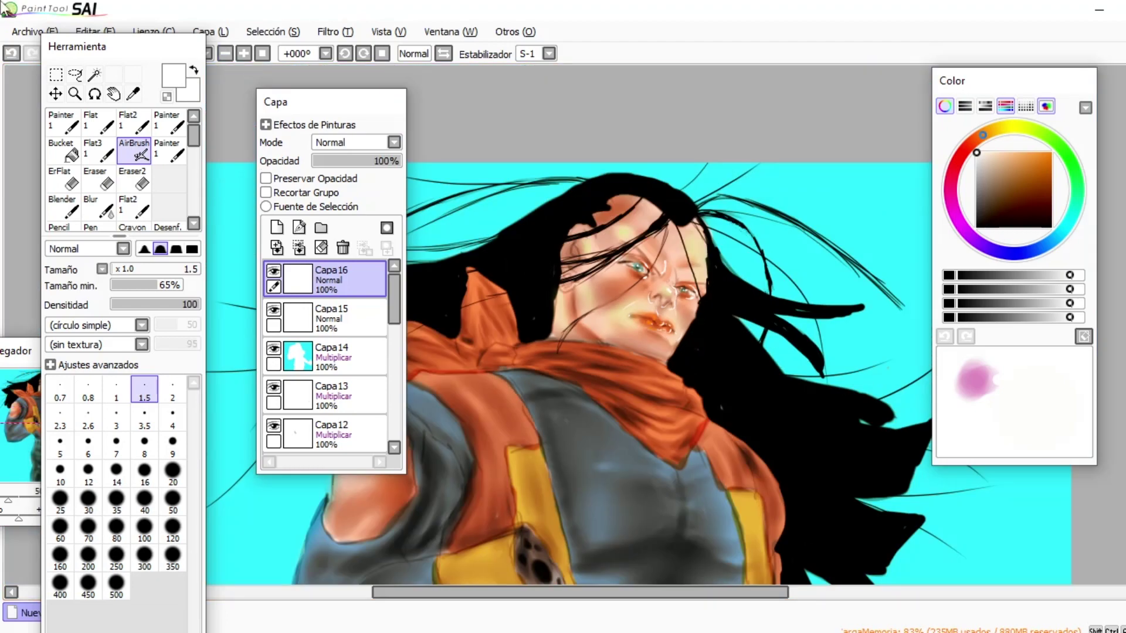
Step: Add a new layer, paint soft white light along the face's edge, and dot white highlights on the cheeks with the AirBrush at size 4
key(ctrl+shift+n)
key(bracketright)
key(bracketright)
key(bracketright)
key(bracketright)
key(bracketright)
key(bracketright)
key(bracketright)
key(bracketright)
key(bracketright)
key(bracketright)
key(bracketright)
key(bracketright)
key(bracketright)
key(bracketright)
key(bracketright)
mouse_move(669, 358)
mouse_down()
mouse_move(696, 306)
mouse_move(697, 209)
mouse_up()
key(b)
key(v)
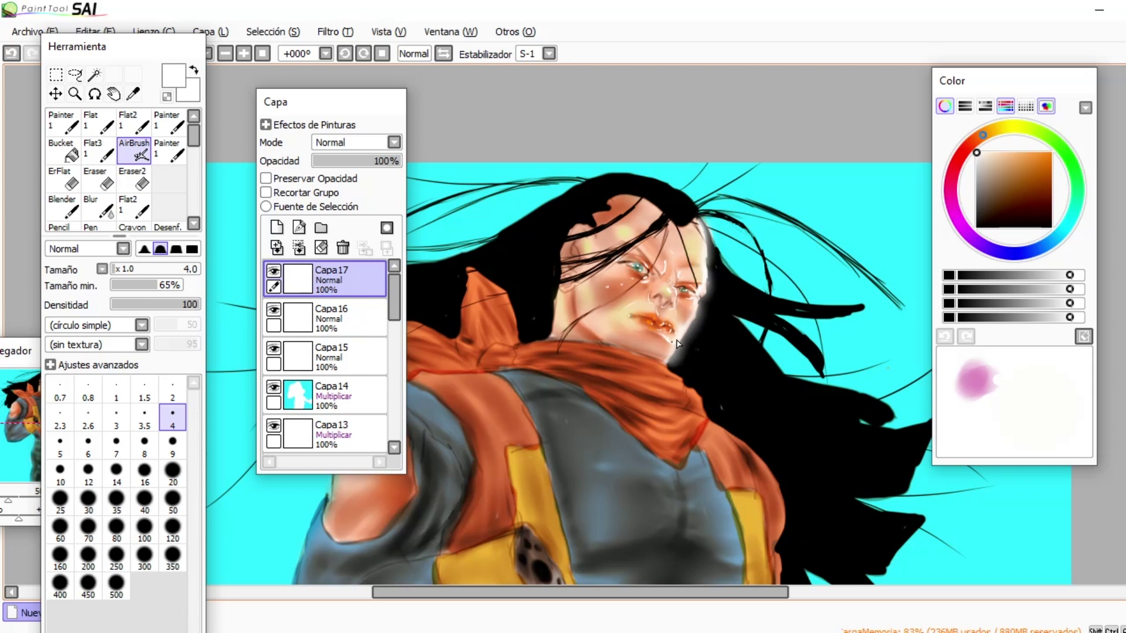
Step: Blend the white face highlights with the Blur brush and paint a yellow earring with the AirBrush at size 4
scroll(712, 586, down, 2)
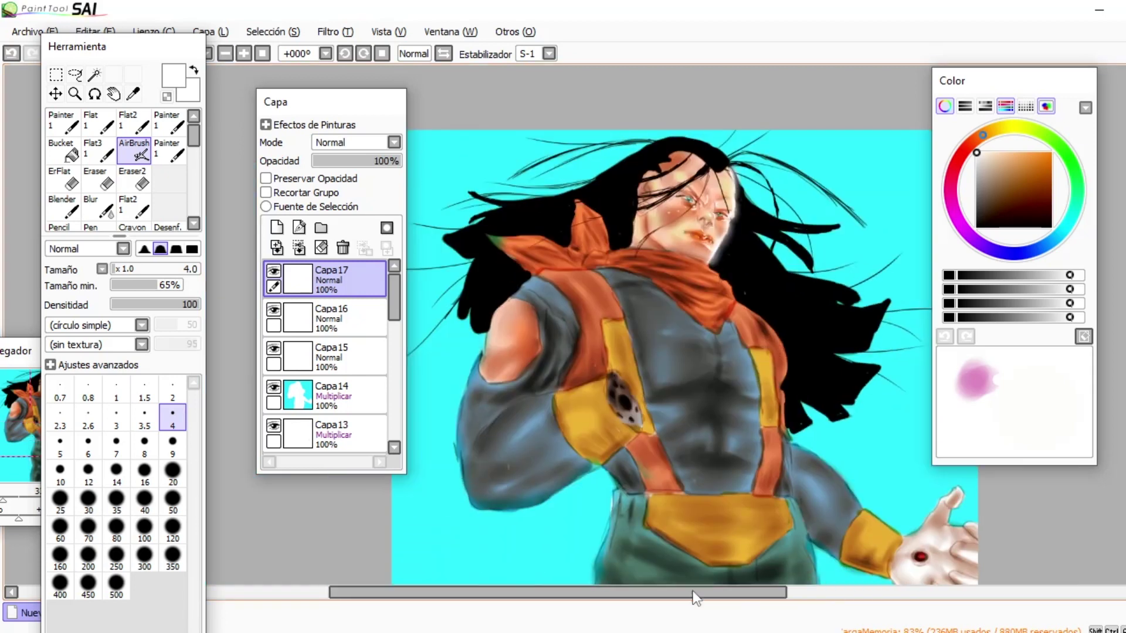
key(b)
key(v)
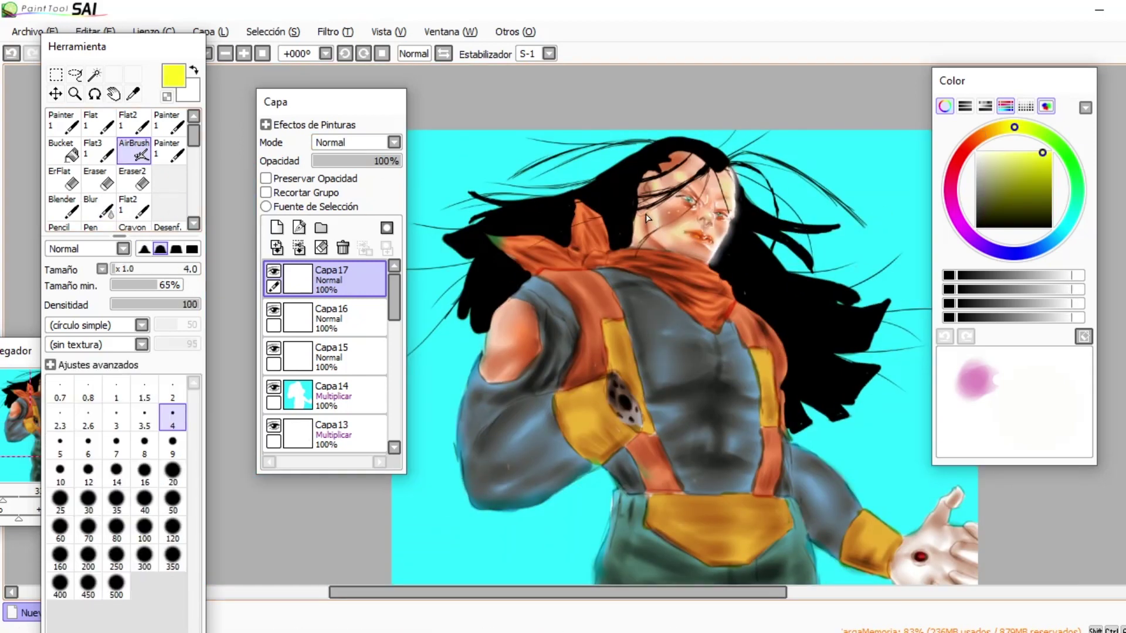
scroll(724, 244, down, 2)
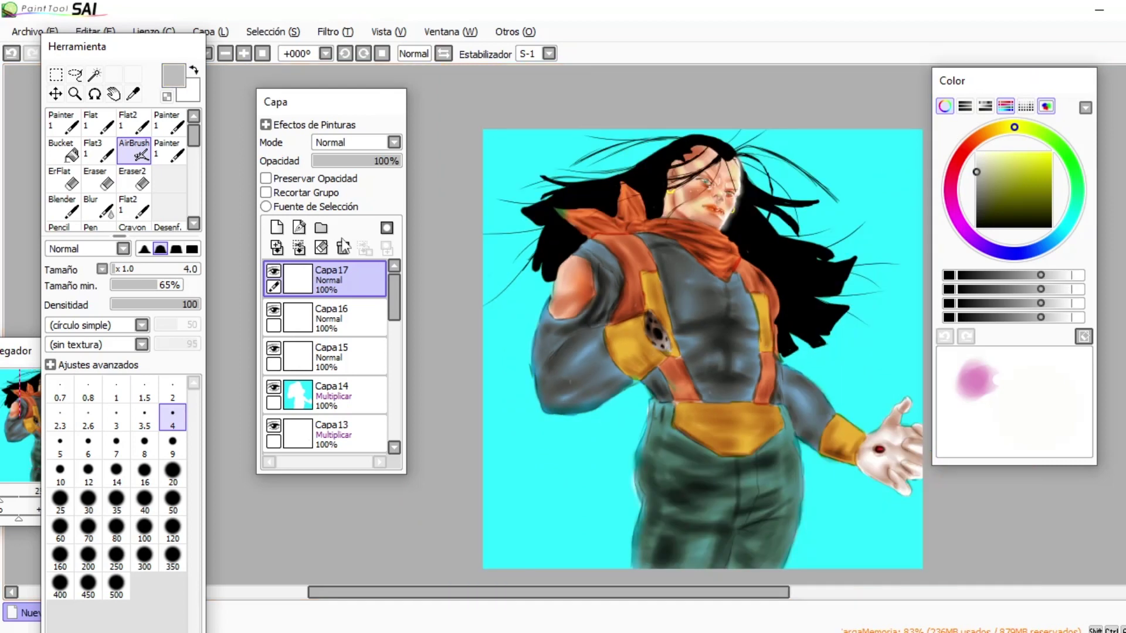
Step: Add a new layer and paint light gray and white highlights on the arm cannon's opening and bare shoulder with the AirBrush at size 8
click(277, 227)
key(bracketright)
key(bracketright)
key(bracketright)
key(bracketright)
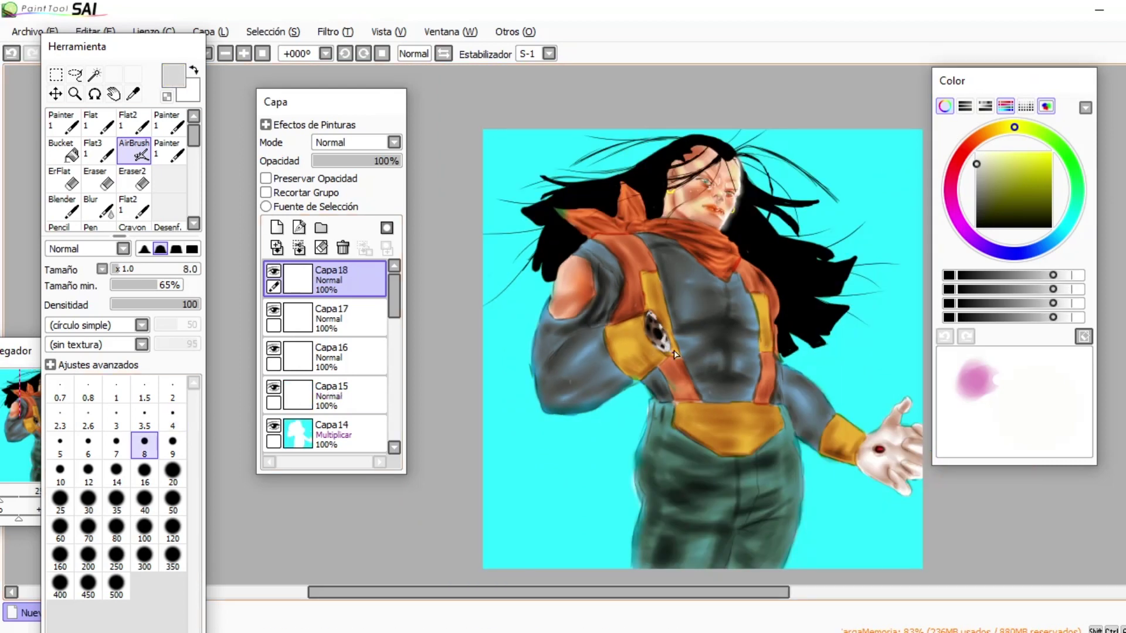
alt+click(544, 330)
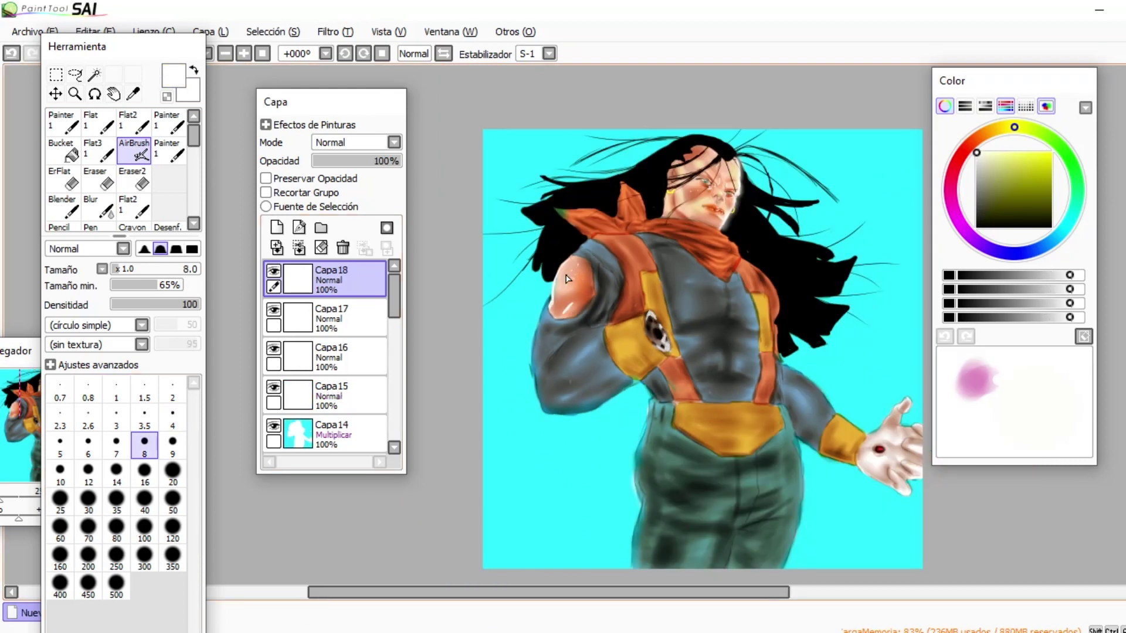
Step: Paint white highlights on the suspender and wristband, and outline the bent arm's sleeve and arm cannon in white at size 8
key(b)
key(a)
scroll(702, 323, down, 2)
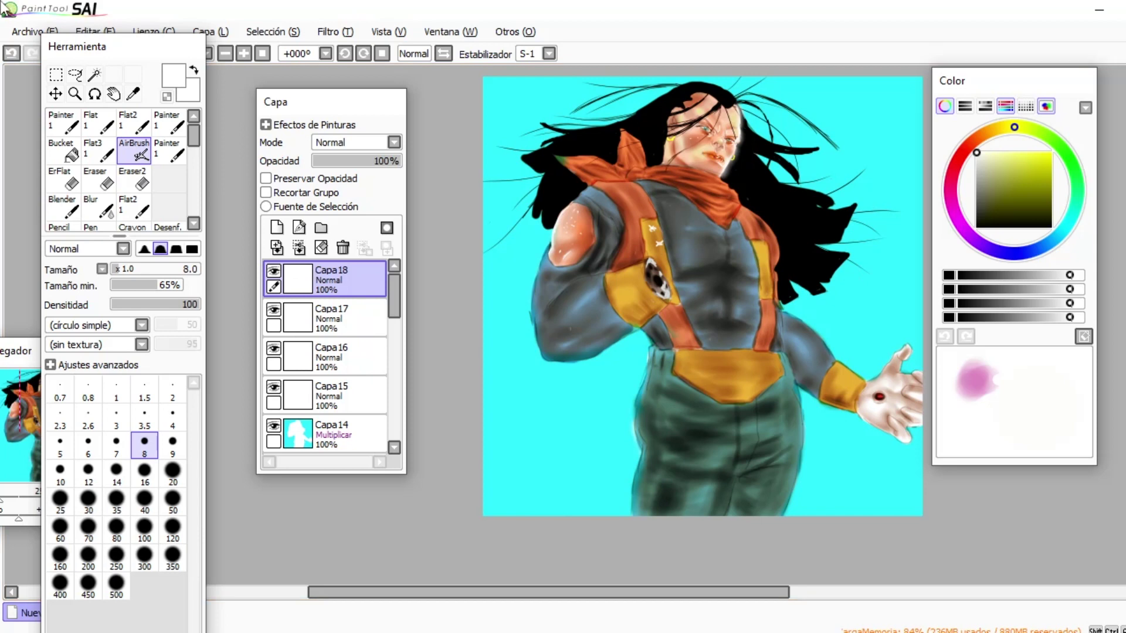
drag(610, 286, 632, 295)
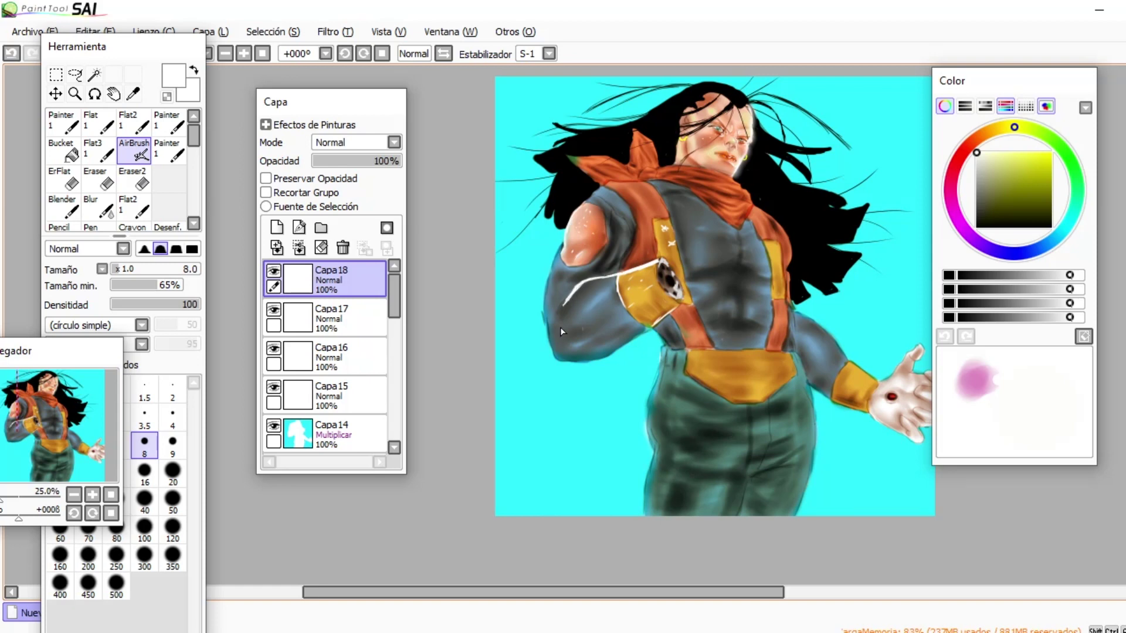
drag(561, 327, 612, 273)
drag(639, 355, 602, 365)
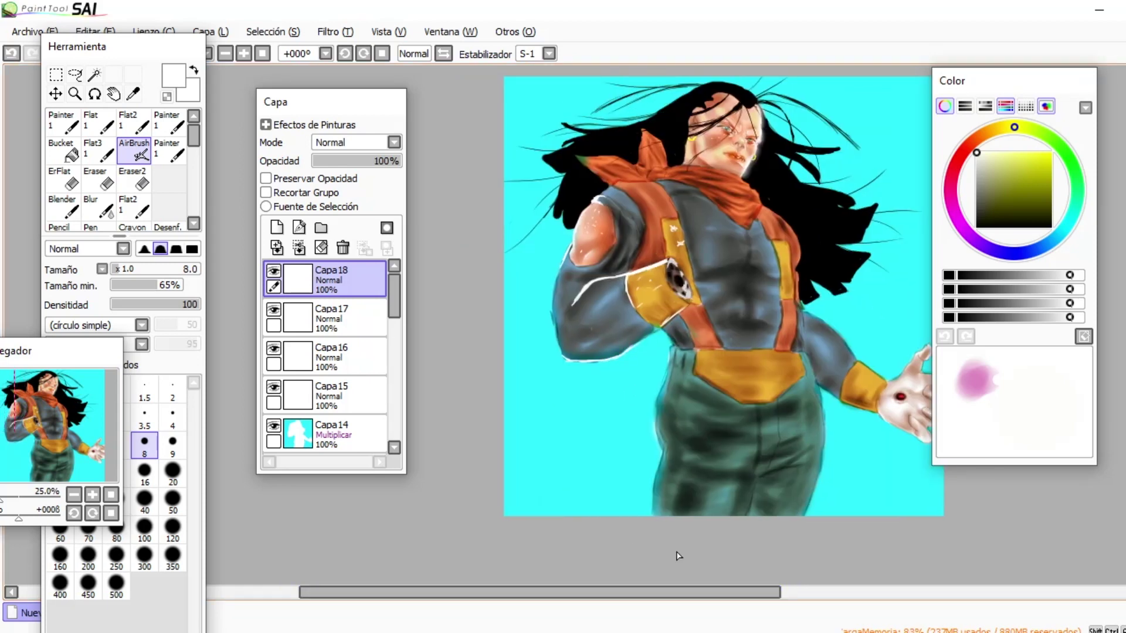
drag(679, 556, 670, 556)
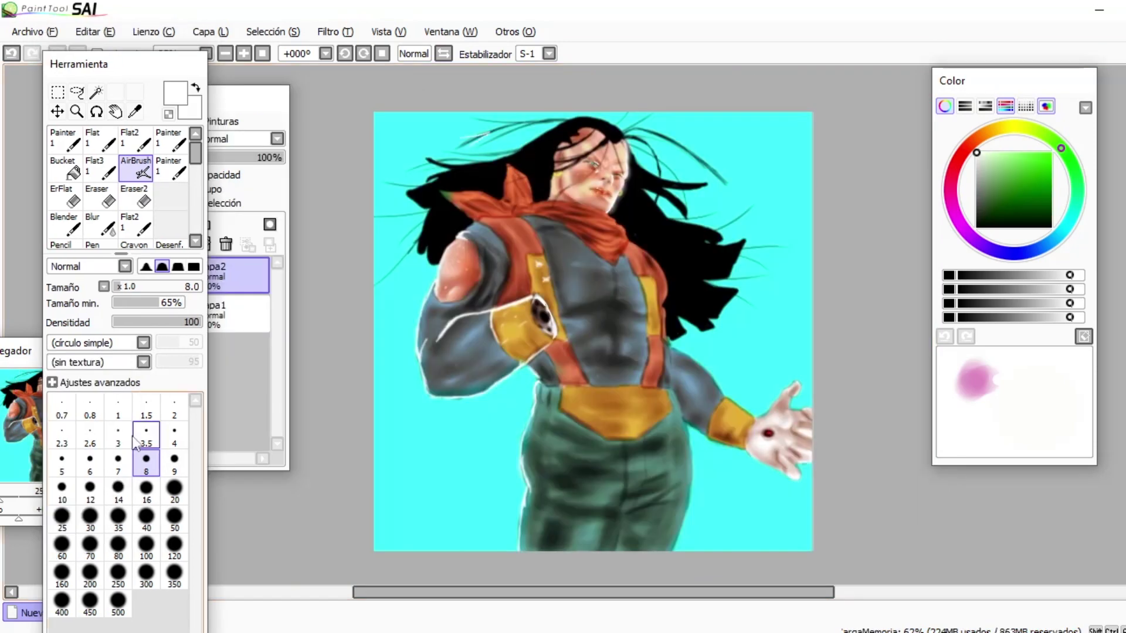
Step: Paint white strands around the hair's outer tips with the AirBrush at size 9
key(bracketright)
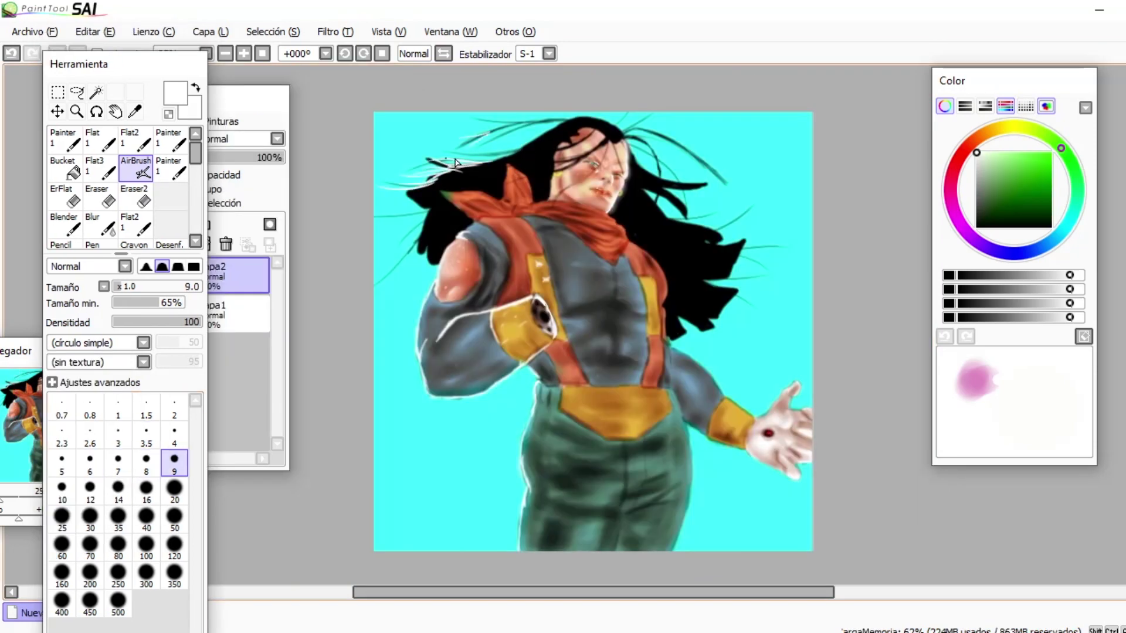
drag(420, 203, 420, 251)
drag(521, 116, 622, 130)
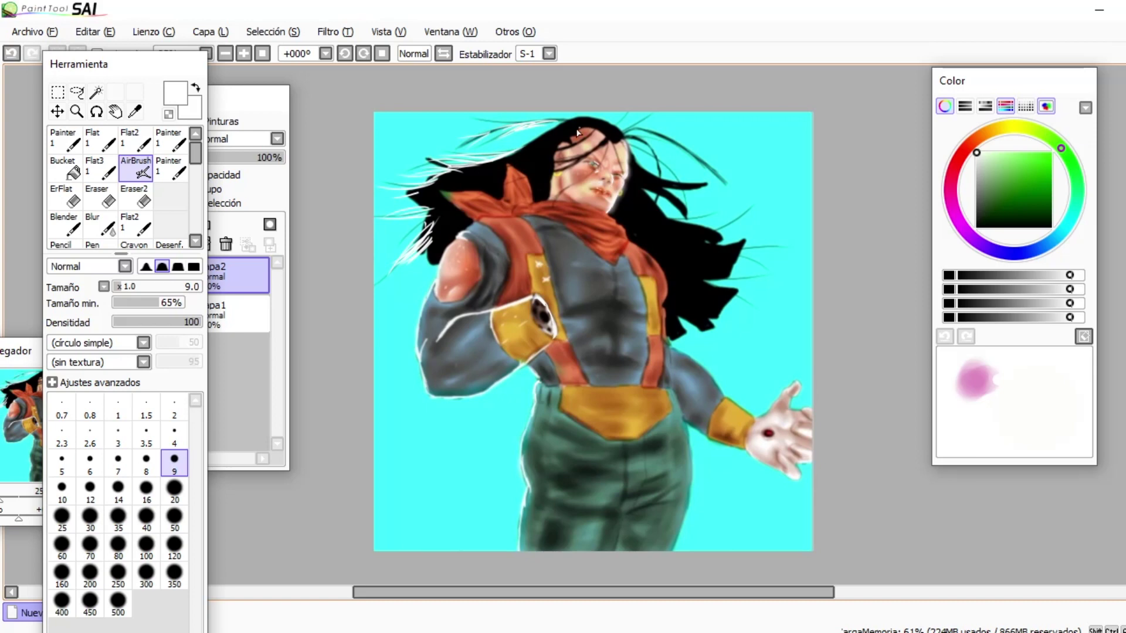
drag(421, 251, 441, 288)
drag(667, 186, 701, 188)
drag(734, 251, 769, 268)
drag(656, 201, 675, 210)
drag(679, 324, 731, 329)
drag(709, 293, 754, 303)
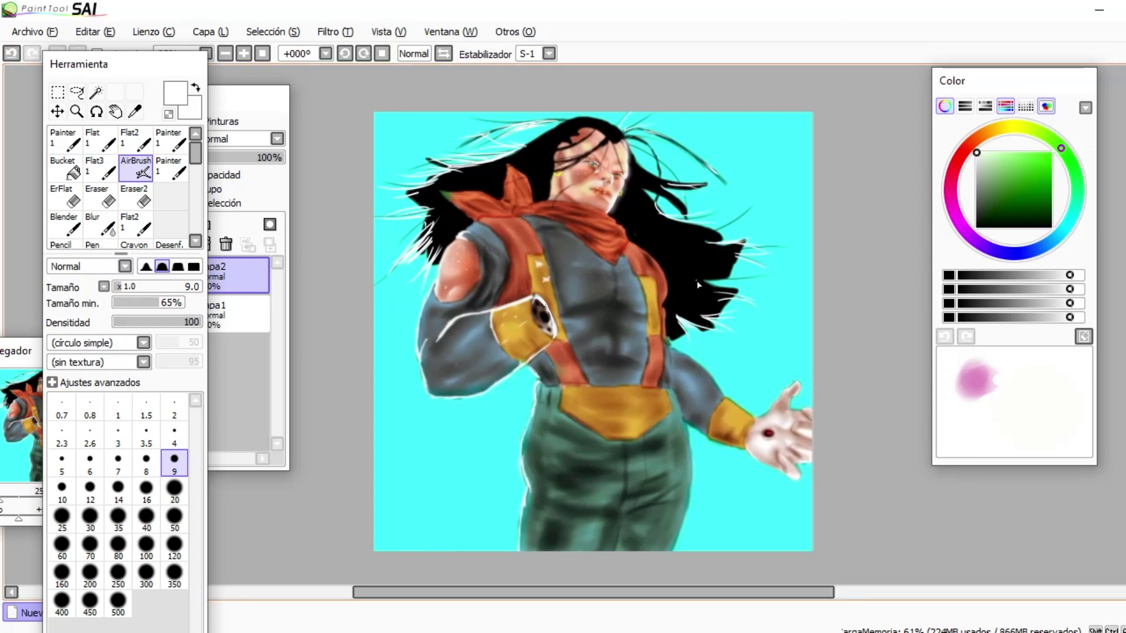
Step: Paint thin white strands inside the black hair with the AirBrush, using sizes 3.5 and 8
key(bracketleft)
key(bracketleft)
key(bracketleft)
key(bracketleft)
key(bracketleft)
key(bracketleft)
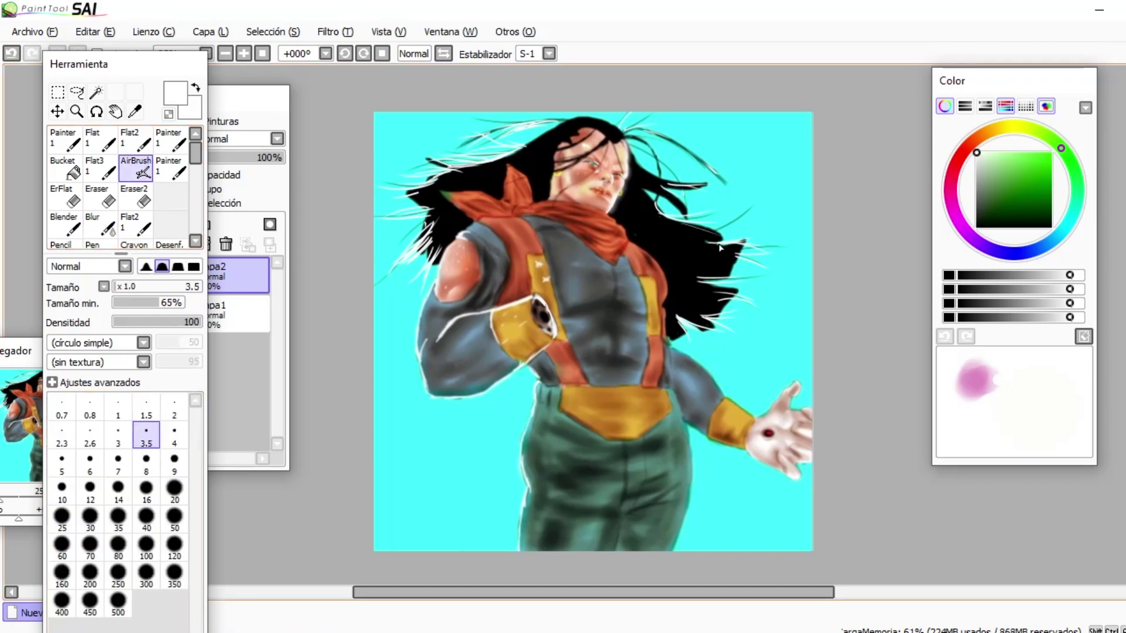
key(bracketright)
key(bracketright)
key(bracketright)
key(bracketright)
key(bracketright)
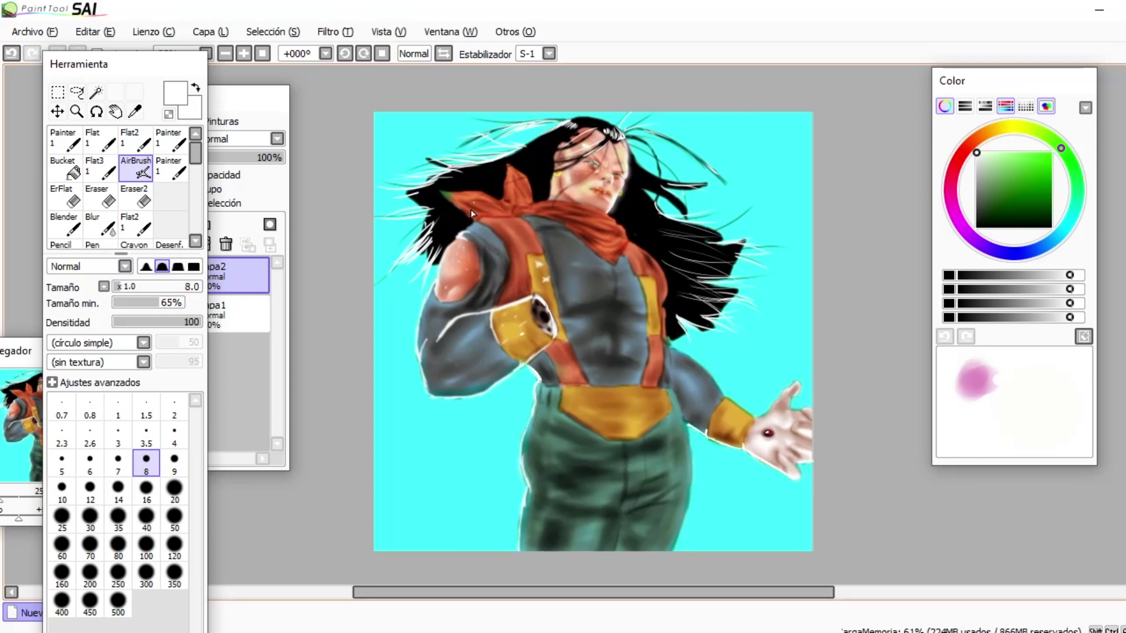
Step: Touch up the face with fine white details using the AirBrush at size 1.5
key(bracketleft)
key(bracketleft)
key(bracketleft)
key(bracketleft)
key(bracketleft)
key(bracketleft)
key(bracketleft)
key(bracketleft)
key(bracketleft)
key(bracketleft)
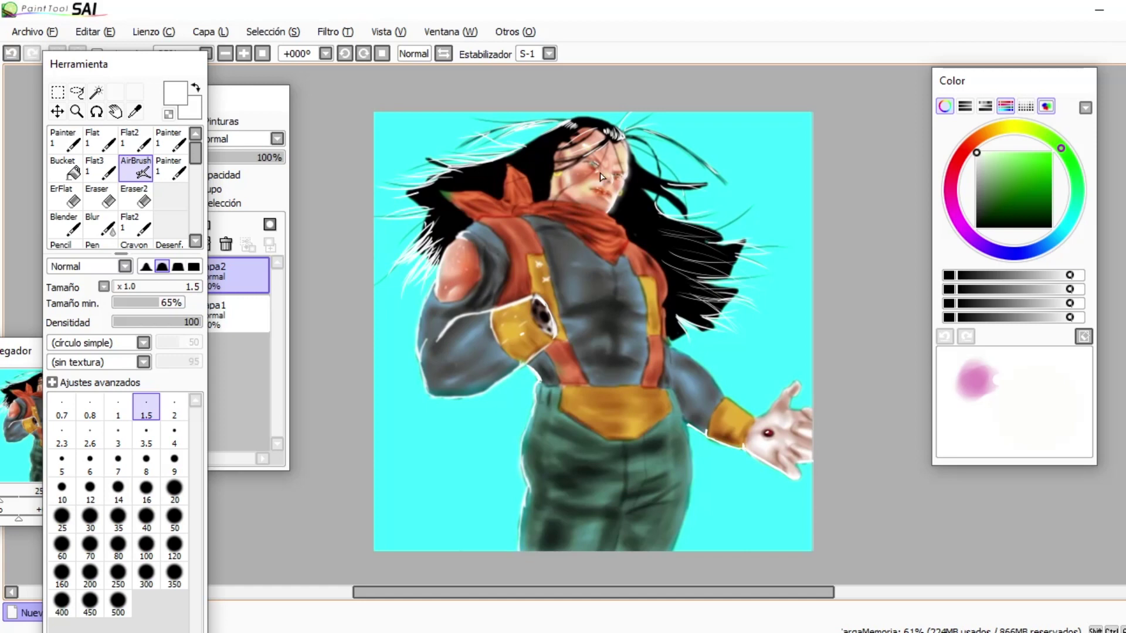
Step: Outline the trousers' edge on the open-hand side in white with the AirBrush at size 16
key(bracketright)
key(bracketright)
key(bracketright)
key(bracketright)
key(bracketright)
key(bracketright)
key(bracketright)
key(bracketright)
key(bracketright)
key(bracketright)
key(bracketright)
key(bracketright)
key(bracketright)
key(bracketright)
key(bracketright)
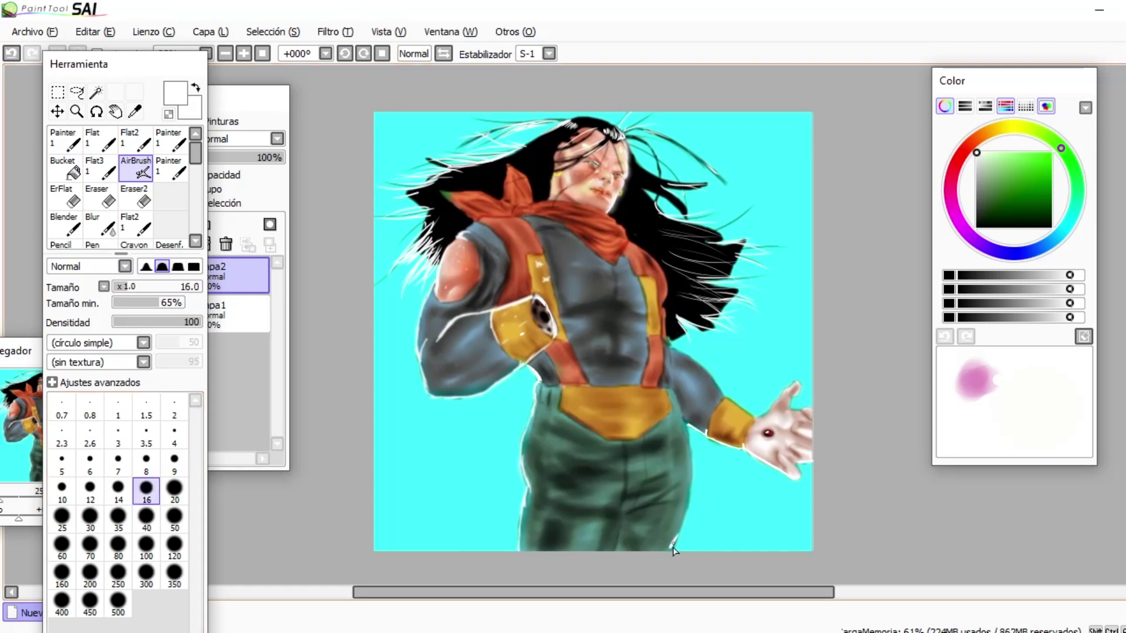
key(e)
click(324, 94)
drag(325, 94, 291, 107)
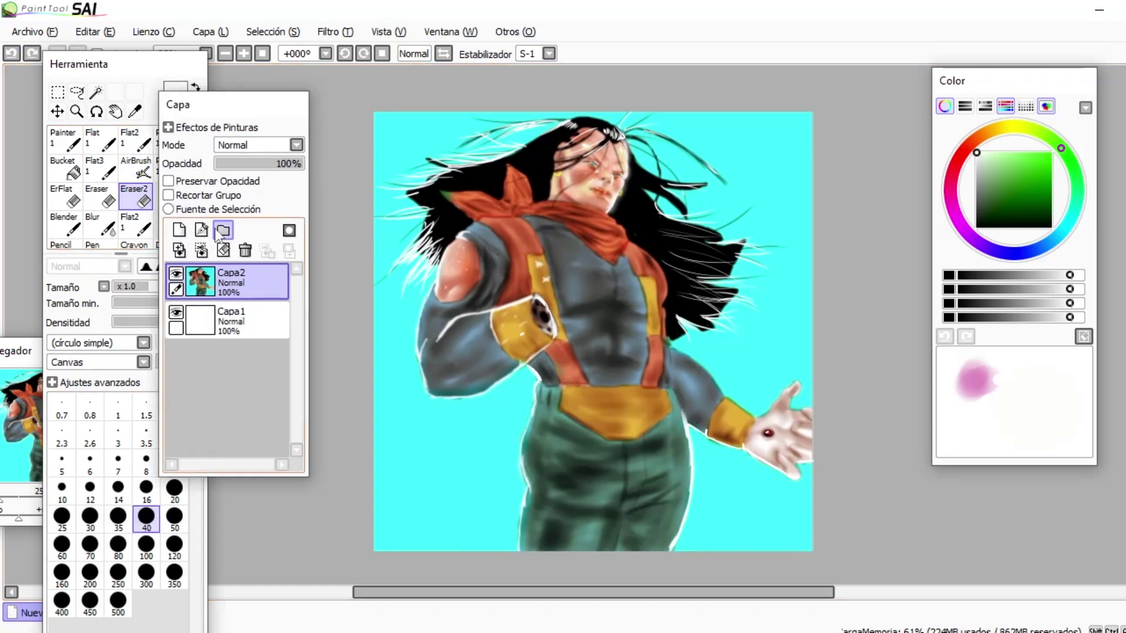
key(e)
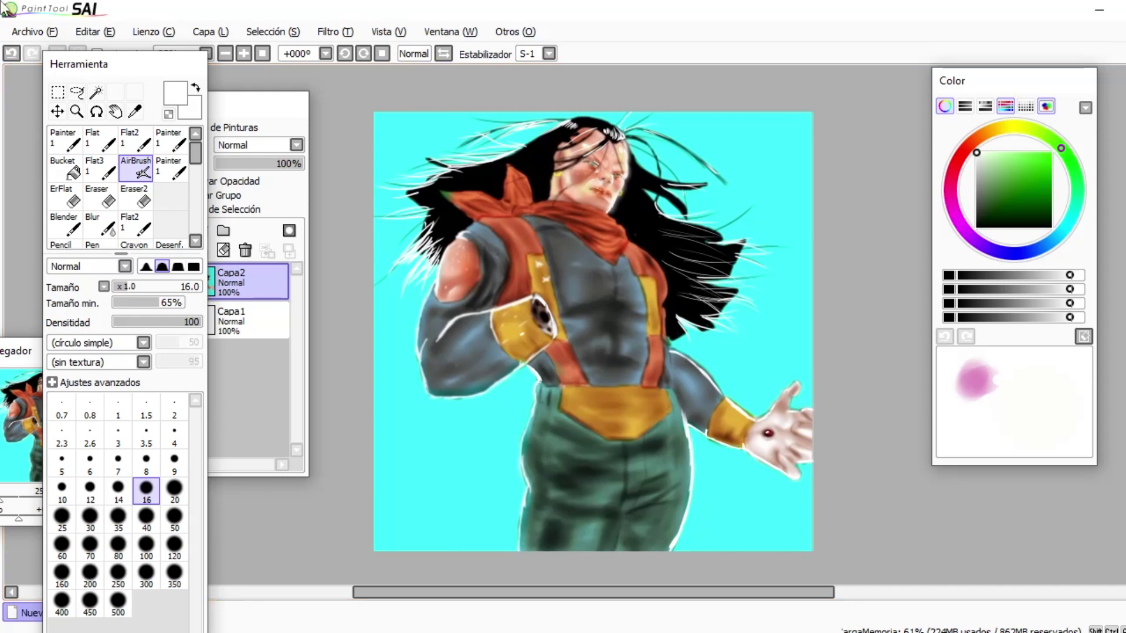
Step: Add a new layer and paint golden yellow highlights on the suspenders and scarf with the AirBrush at size 8
key(bracketleft)
key(bracketleft)
key(bracketleft)
key(bracketleft)
key(bracketleft)
alt+click(651, 259)
key(ctrl+shift+n)
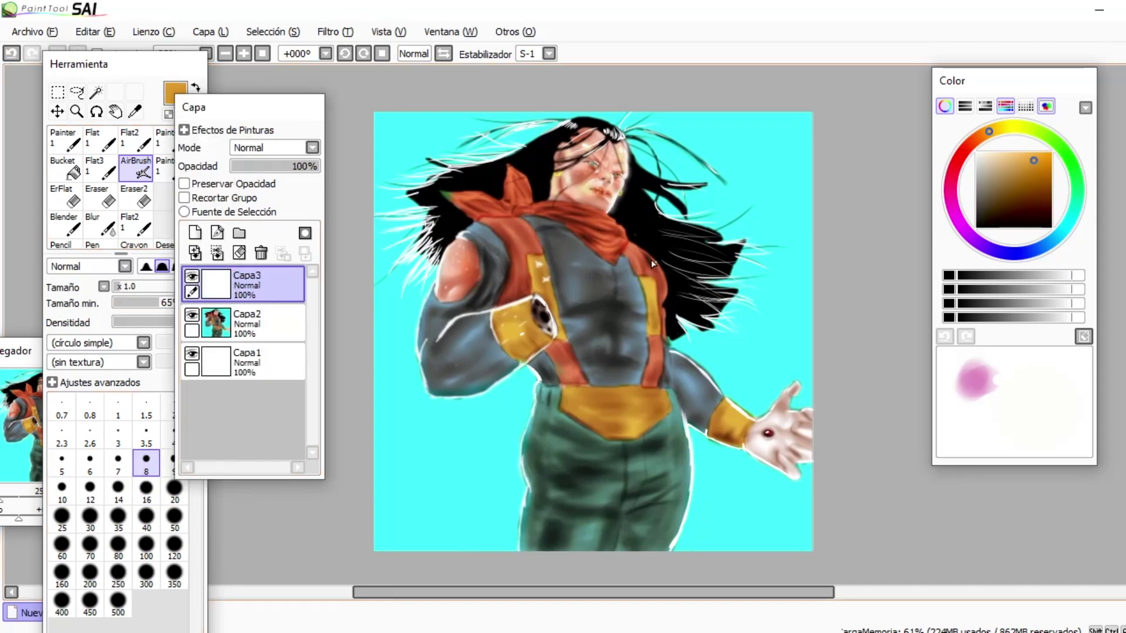
drag(627, 248, 662, 293)
click(521, 253)
Step: Letter "RR" on the belt in dark brown, and add white highlights to the belt and wristband on a new layer
alt+click(549, 385)
drag(585, 418, 648, 417)
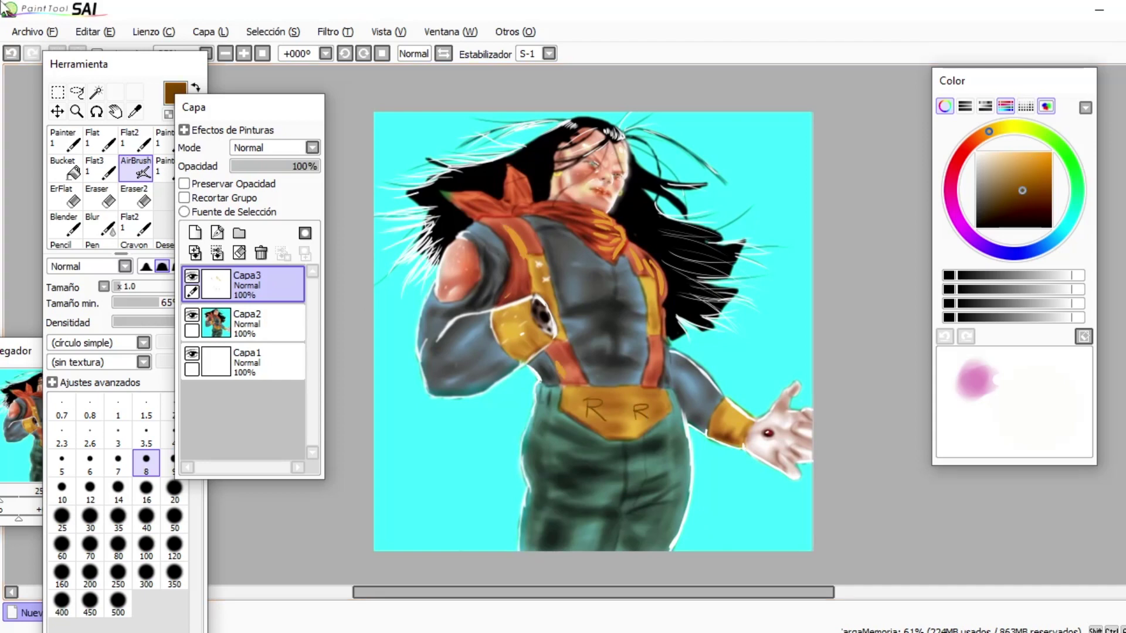
key(ctrl+shift+n)
key(x)
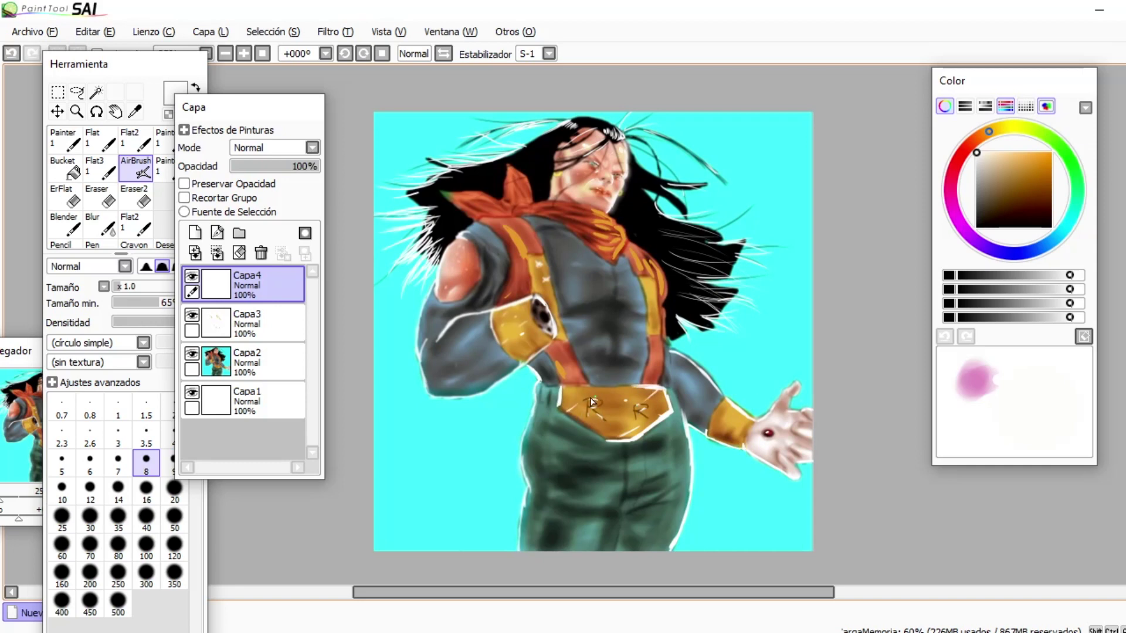
drag(728, 409, 721, 423)
Step: Paint more fine white strands across both sides of the hair with the AirBrush at size 3.5
click(146, 435)
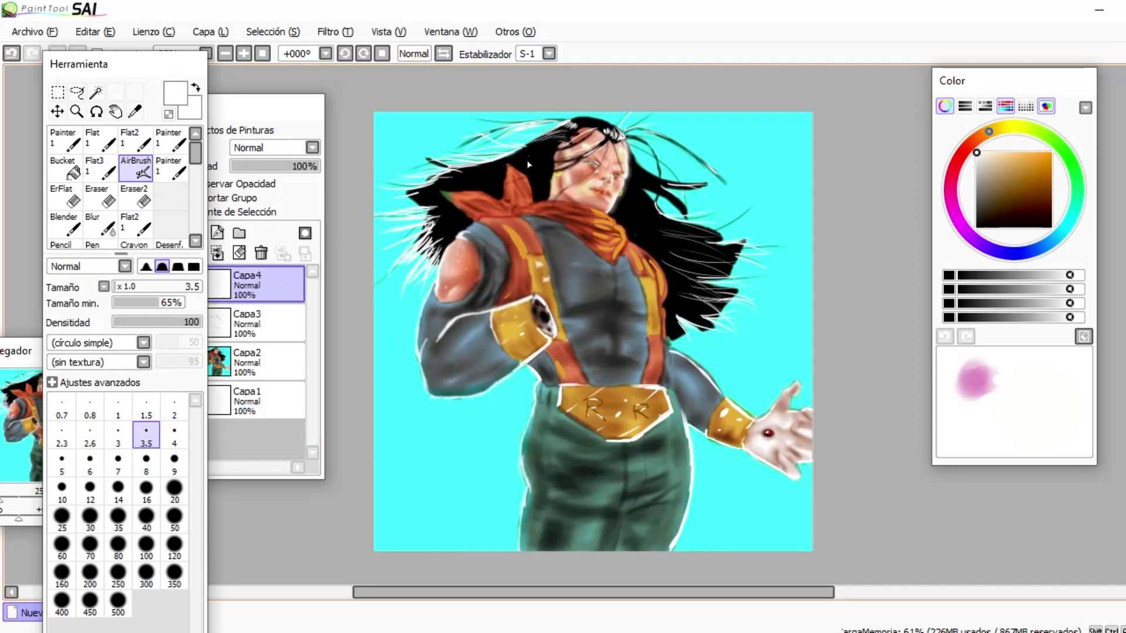
drag(503, 163, 448, 180)
drag(496, 169, 432, 189)
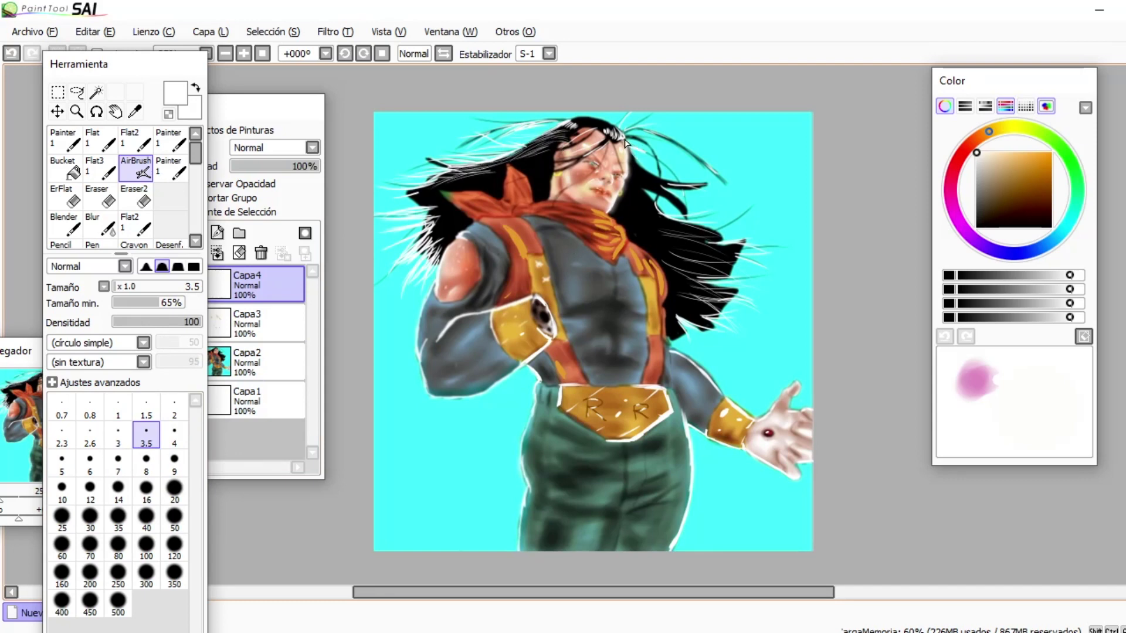
drag(701, 252, 620, 215)
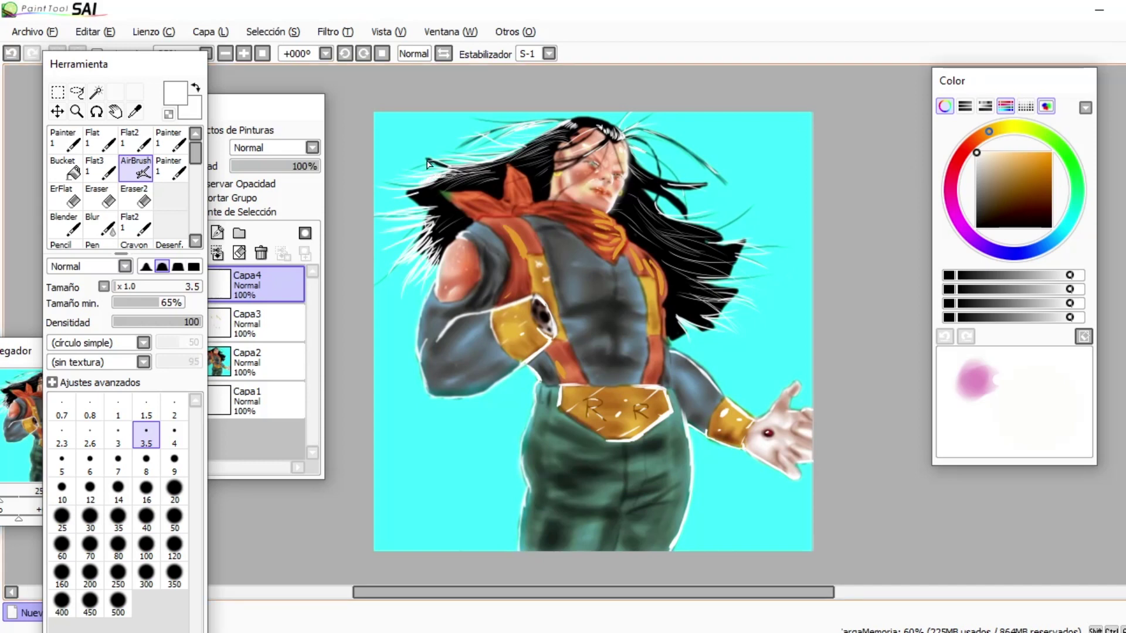
drag(557, 129, 459, 171)
drag(742, 262, 692, 247)
drag(437, 188, 383, 206)
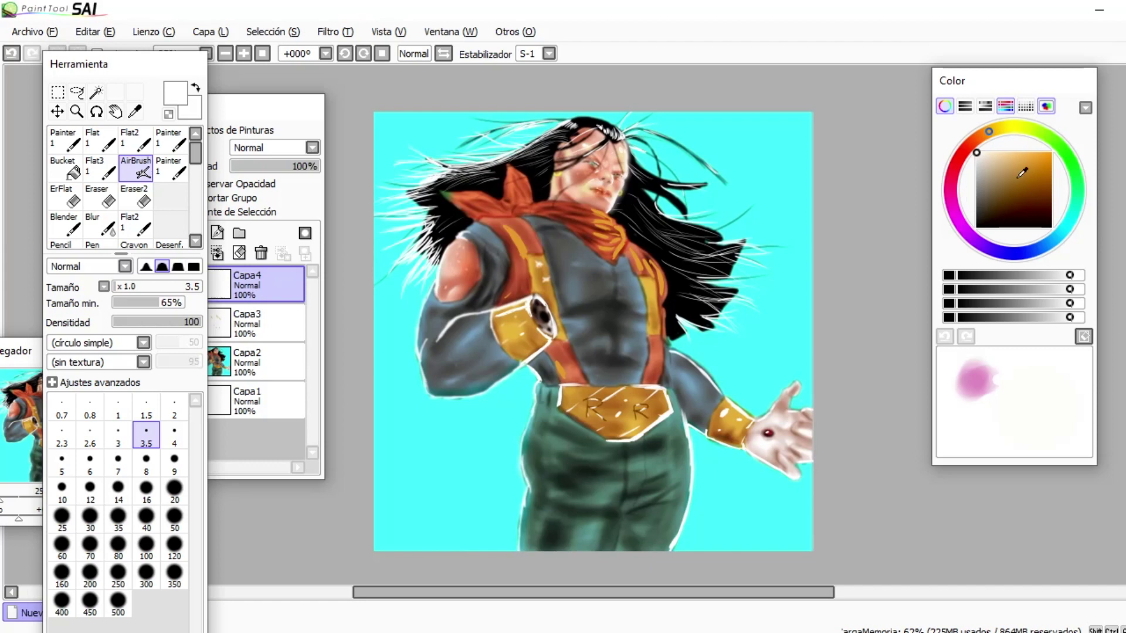
Step: Paint light orange tones on the chest and abdomen with the AirBrush at size 16 and blend them with the Blur brush
click(978, 137)
click(1028, 153)
click(146, 488)
drag(572, 286, 571, 301)
mouse_move(569, 324)
mouse_down()
mouse_move(606, 347)
mouse_move(591, 342)
mouse_move(626, 349)
mouse_move(587, 366)
mouse_move(569, 307)
mouse_move(622, 276)
mouse_up()
click(94, 223)
Step: Add a new layer and paint white highlights on the torso muscles and bent sleeve with the AirBrush at size 3.5
click(217, 233)
click(135, 167)
key(x)
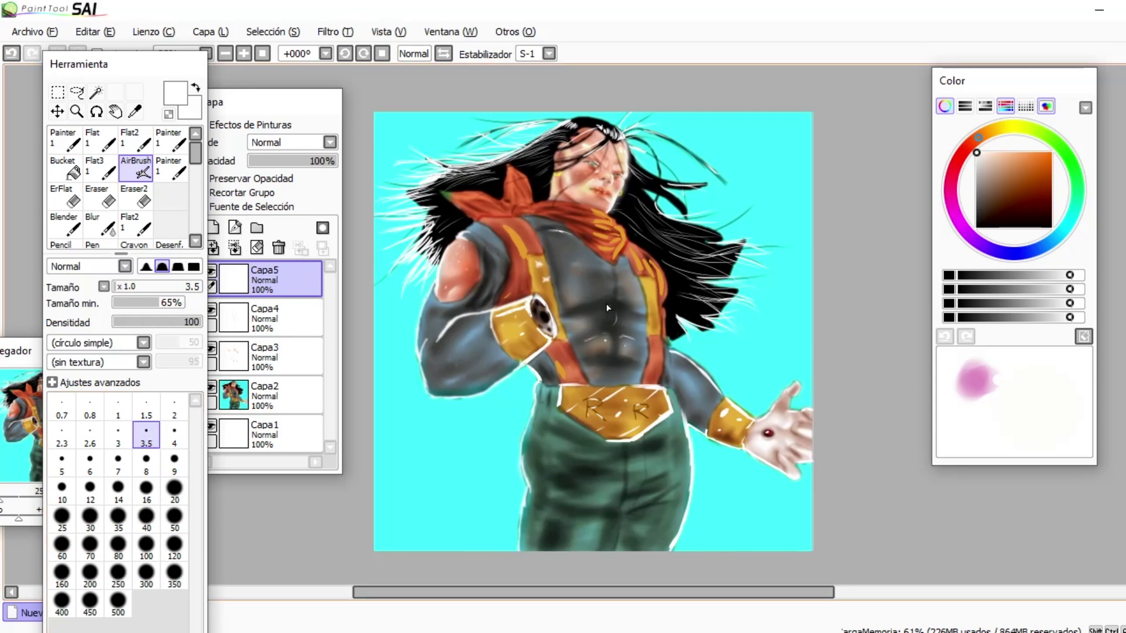
drag(474, 360, 446, 383)
Step: Paint light yellow-green highlights on the trousers with the AirBrush at size 35 and blend them with the Blur brush
click(1040, 132)
click(1004, 152)
click(118, 519)
drag(581, 487, 619, 505)
drag(645, 454, 666, 472)
mouse_move(580, 451)
mouse_down()
mouse_move(607, 461)
mouse_move(587, 451)
mouse_move(610, 446)
mouse_move(586, 498)
mouse_move(643, 499)
mouse_move(657, 434)
mouse_move(540, 505)
mouse_up()
click(100, 226)
Step: Paint reflections on the trousers in the background's cyan and blend them with the Blur brush at size 70
alt+click(505, 516)
click(135, 167)
mouse_move(645, 458)
mouse_down()
mouse_move(633, 486)
mouse_move(642, 531)
mouse_up()
click(109, 224)
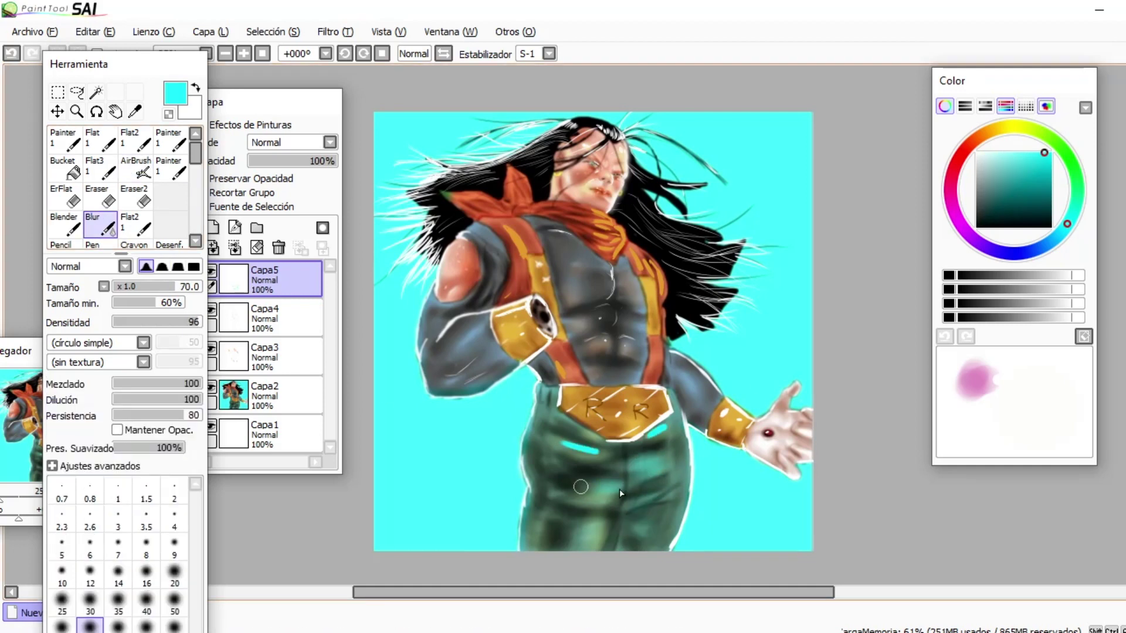
Step: Tint the bare shoulder with light green and paint more white strands in the hair with the AirBrush at size 3.5
click(1040, 133)
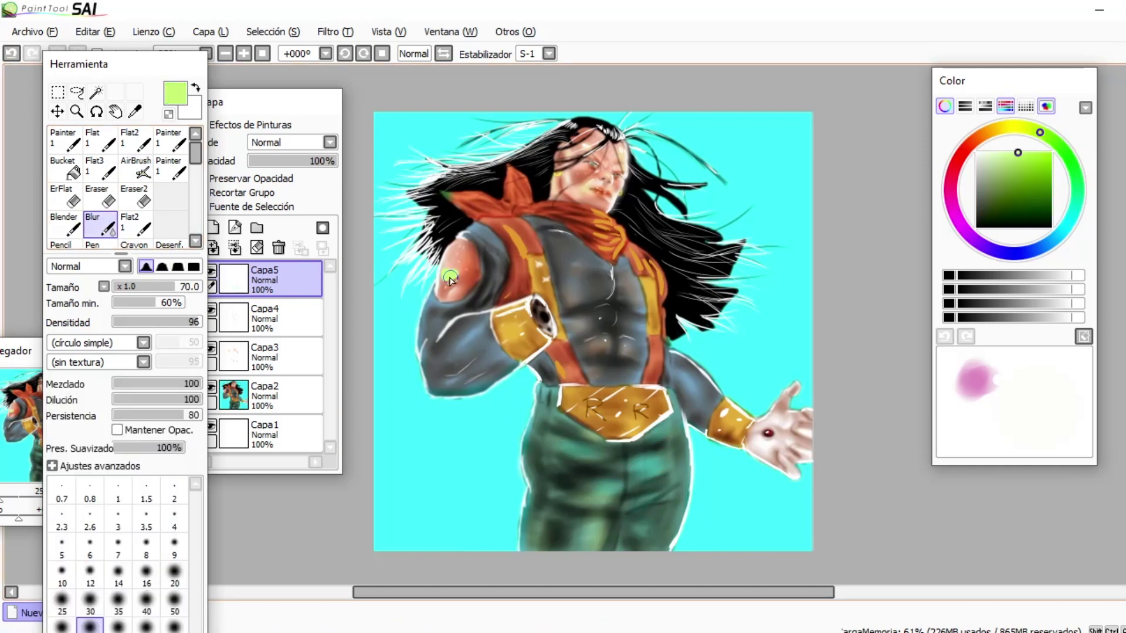
click(135, 168)
click(146, 436)
drag(721, 243, 660, 223)
mouse_move(690, 180)
mouse_down()
mouse_move(627, 214)
mouse_move(659, 183)
mouse_up()
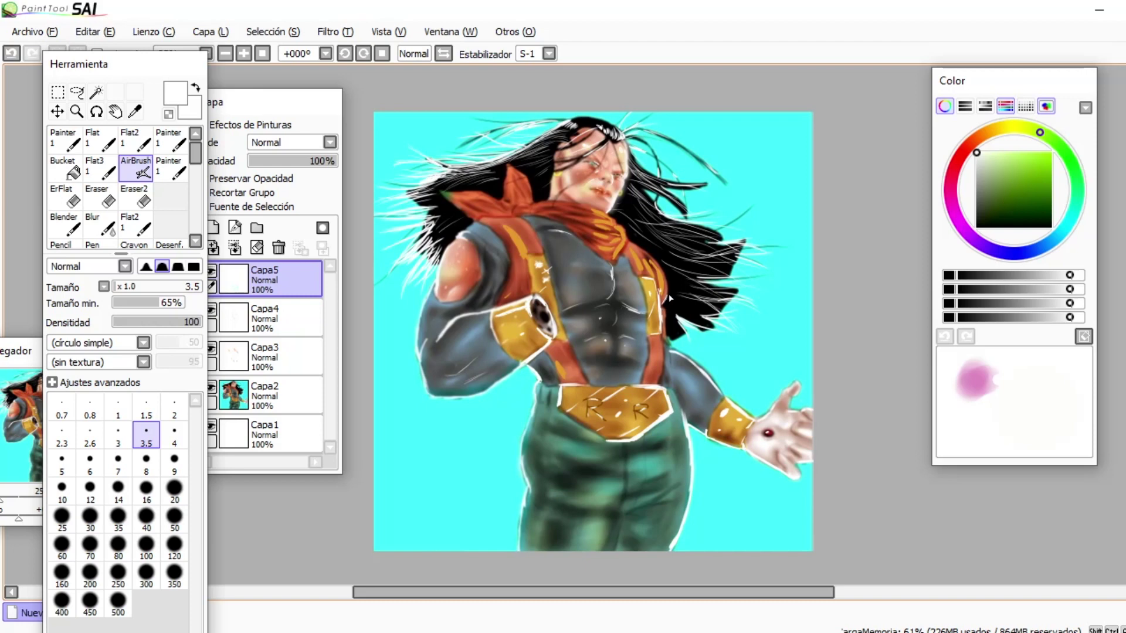
Step: On a new layer, paint a pinkish-red glow with a black core on the chest using the AirBrush at size 80, softened with Blur
click(213, 228)
click(954, 166)
click(1034, 152)
click(118, 545)
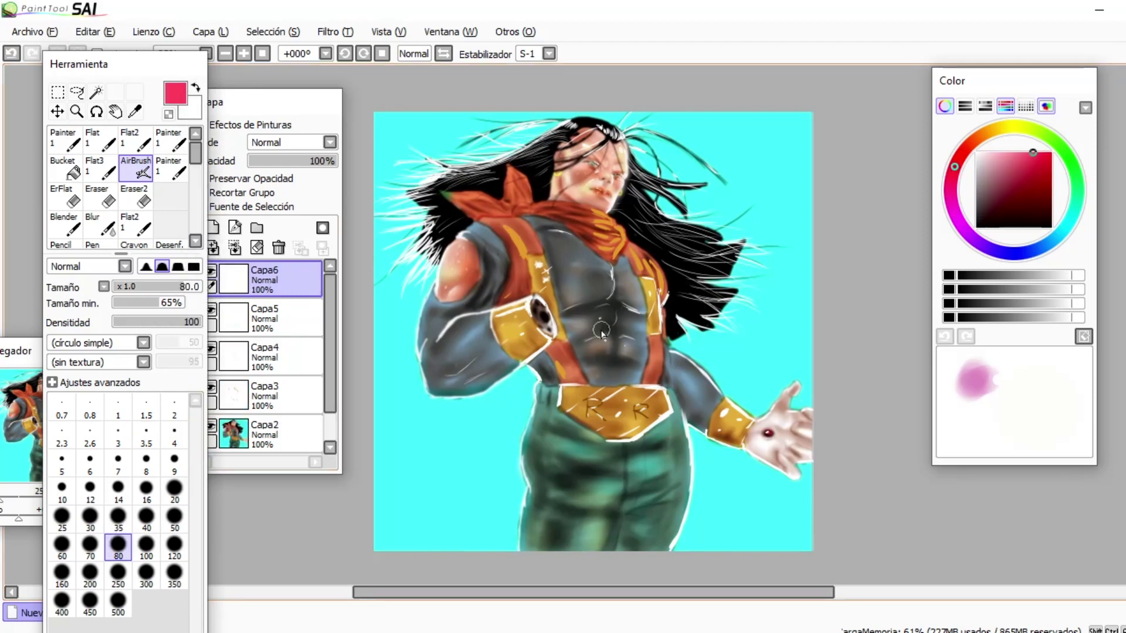
key(b)
drag(601, 311, 580, 305)
key(a)
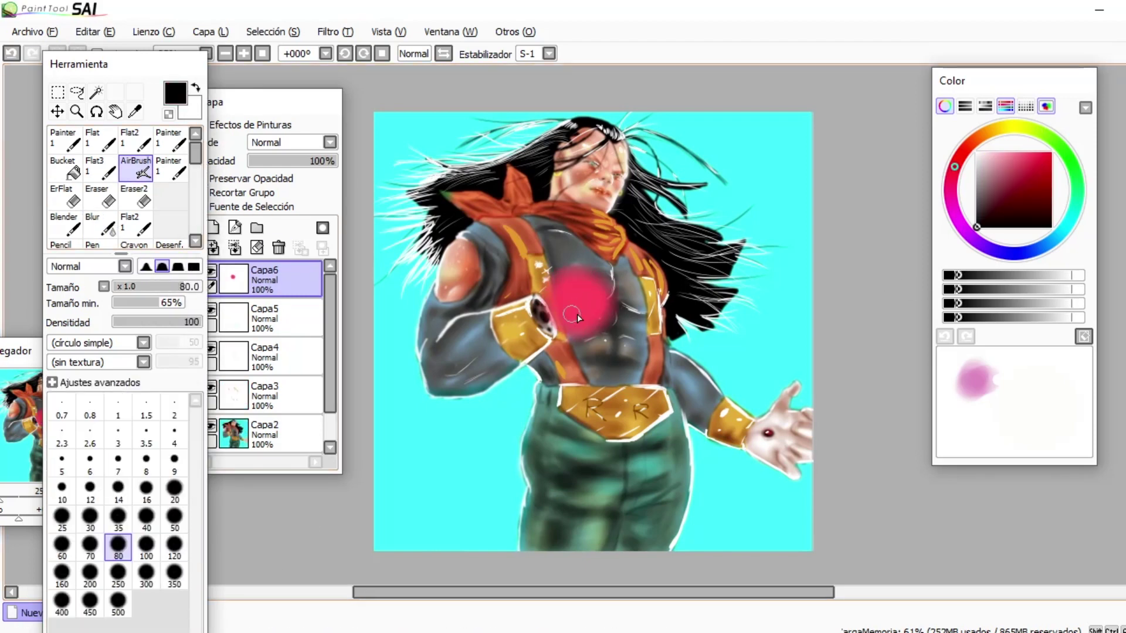
click(576, 301)
key(b)
Step: Add a new layer in Luminosidad mode and paint thin light-pink rays around the chest orb with the AirBrush at size 3.5
click(213, 227)
click(135, 167)
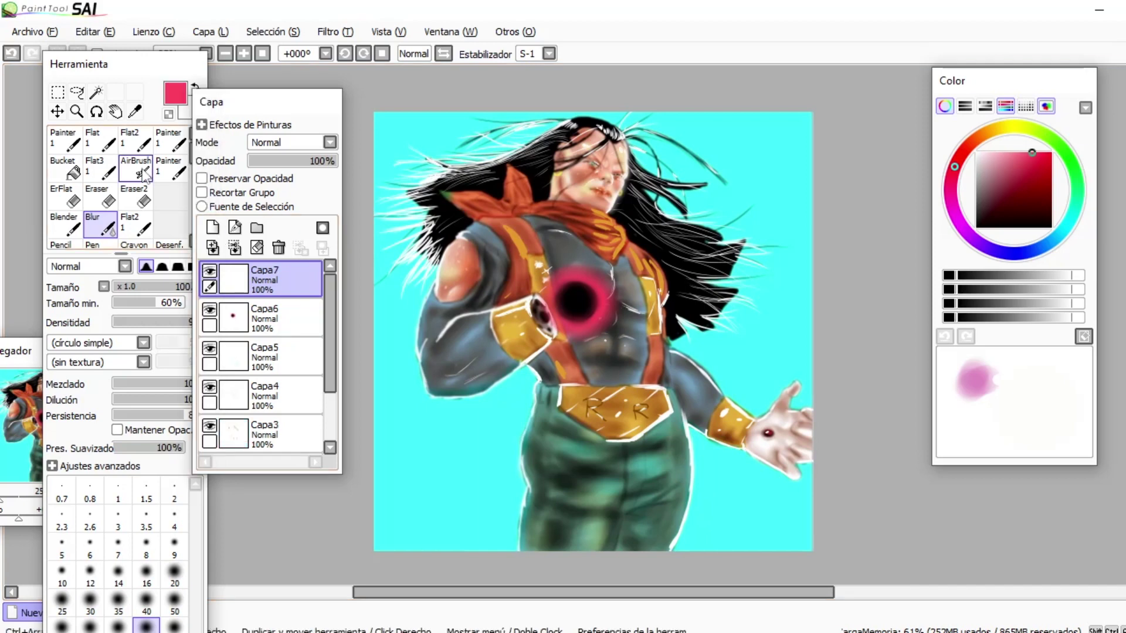
click(330, 142)
click(276, 213)
drag(551, 258, 508, 275)
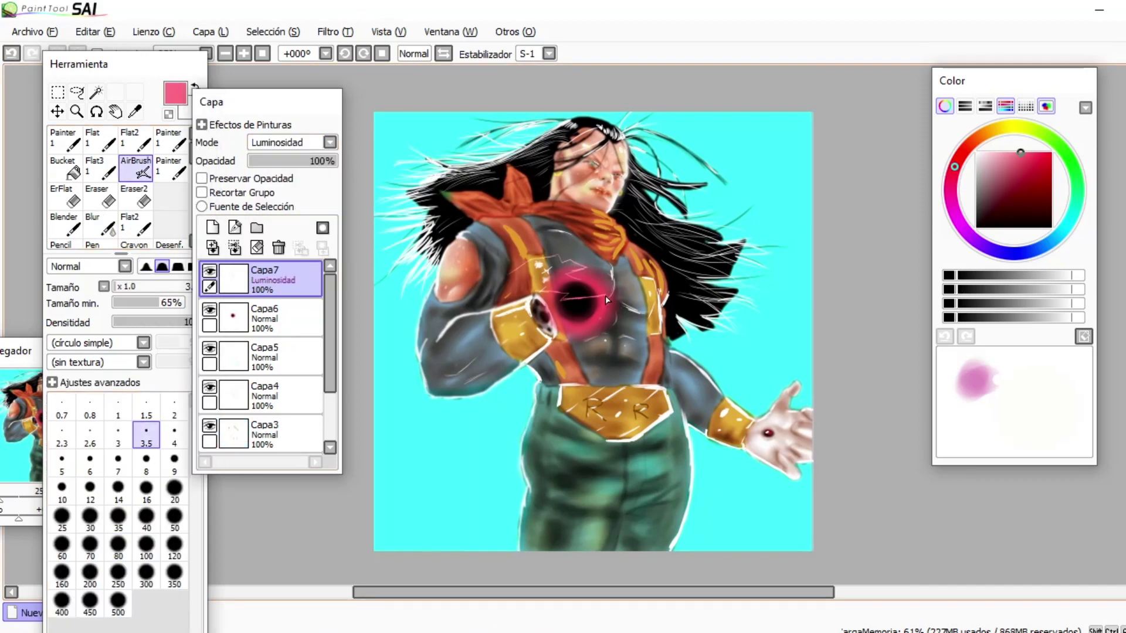
Step: Add another new layer and dot small white specks inside the orb's black core
click(213, 227)
key(x)
click(118, 459)
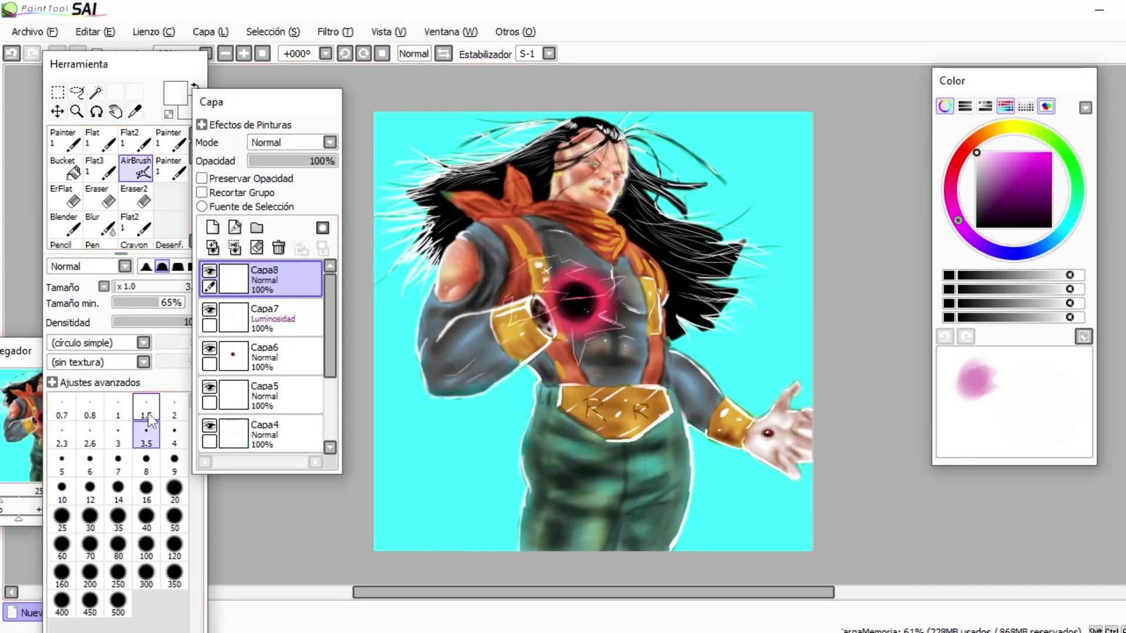
click(566, 309)
Step: Paint red reflections on the scarf, upper chest and inner sleeve with the AirBrush at size 16 and blend them with Blur at size 40
key(x)
mouse_move(569, 295)
mouse_down()
mouse_move(585, 243)
mouse_move(555, 240)
mouse_up()
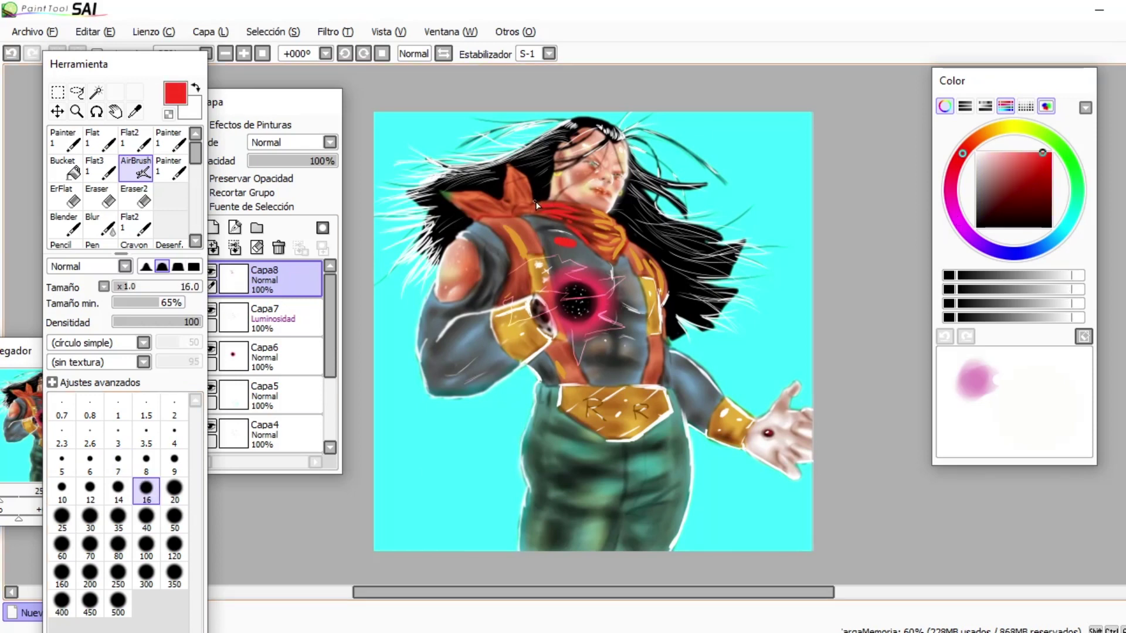
key(b)
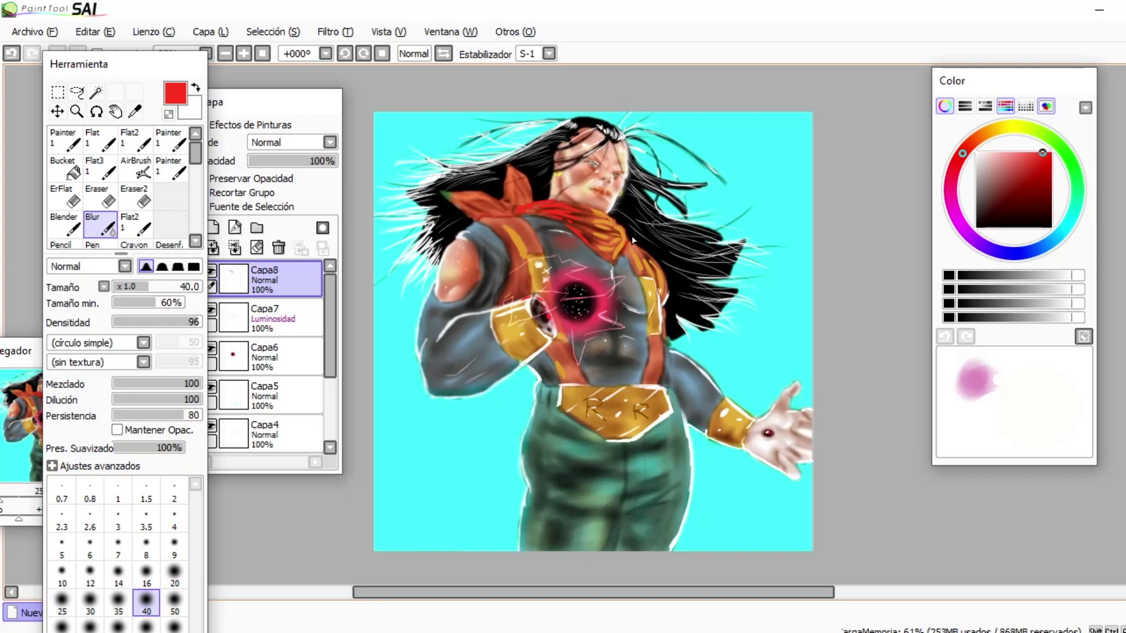
key(b)
key(b)
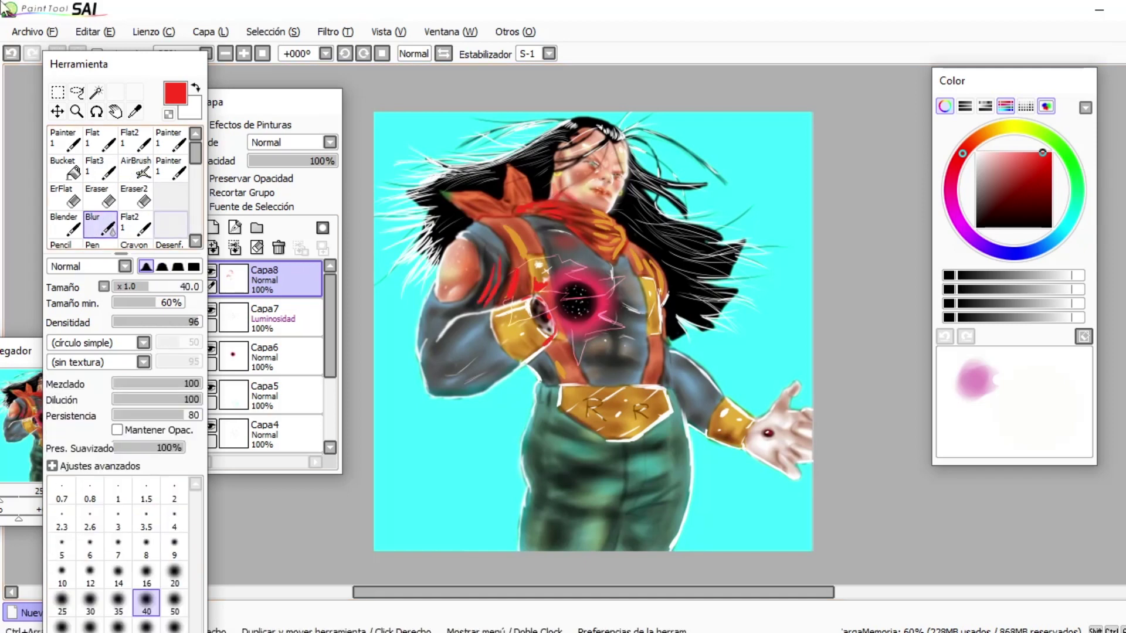
Step: Paint more red reflections on the lower torso, belt edge and chest beside the orb, and blend them with the Blur brush at size 40
key(a)
click(555, 348)
click(565, 393)
drag(558, 388, 596, 387)
click(597, 343)
click(628, 292)
click(615, 303)
key(b)
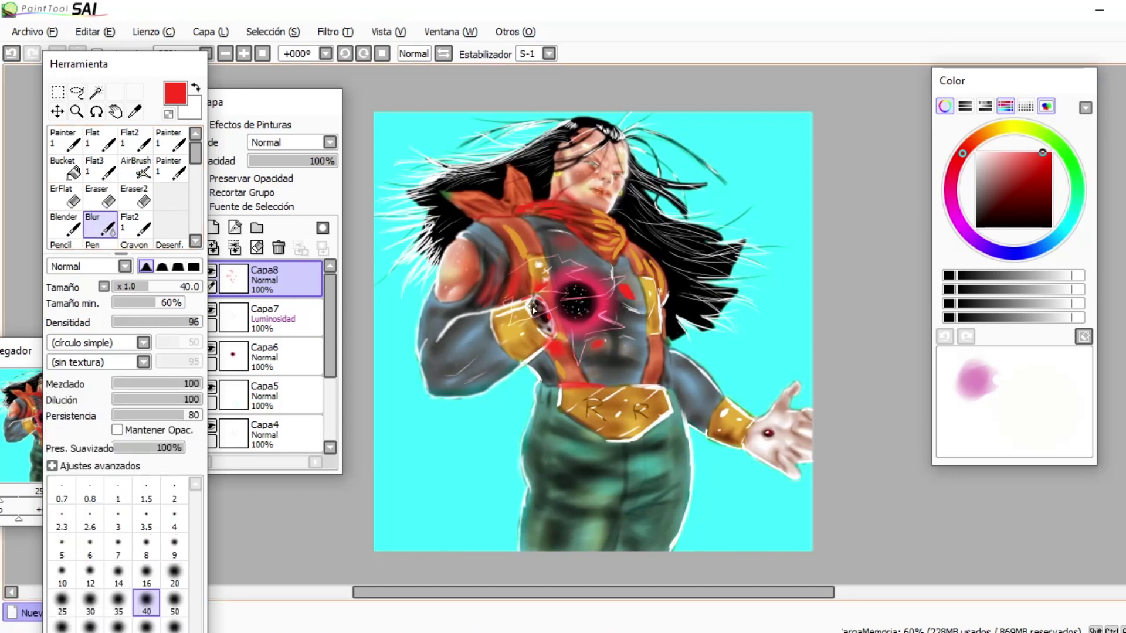
key(a)
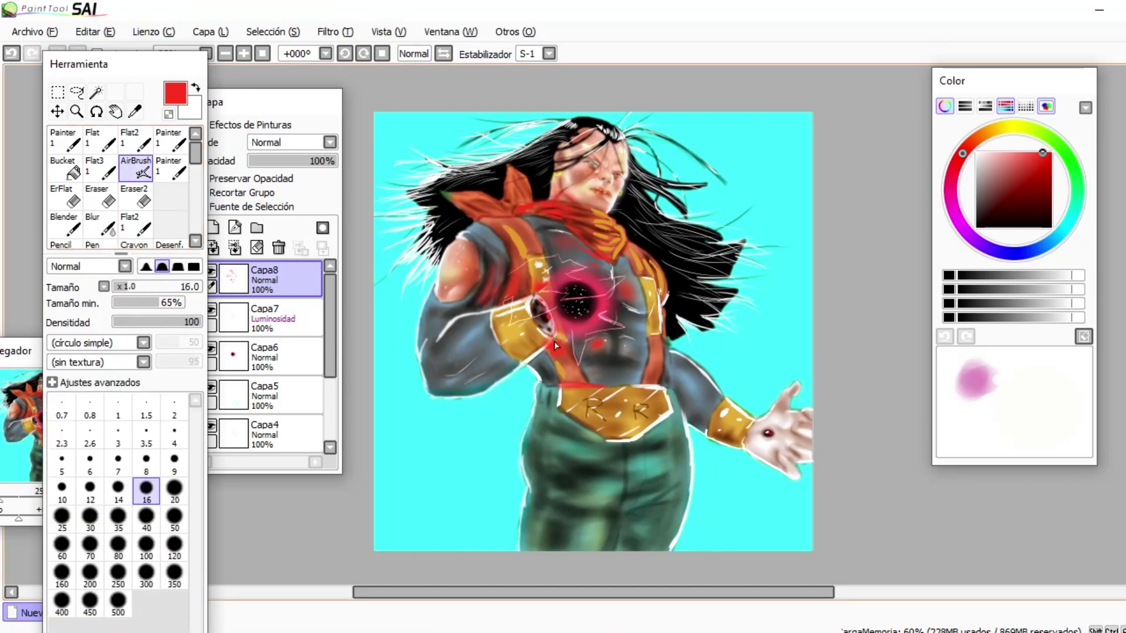
key(b)
Step: Highlight the scarf in light red with the AirBrush at size 14 and the gold cuffs in yellow, blending with the Blur brush
click(136, 167)
click(168, 114)
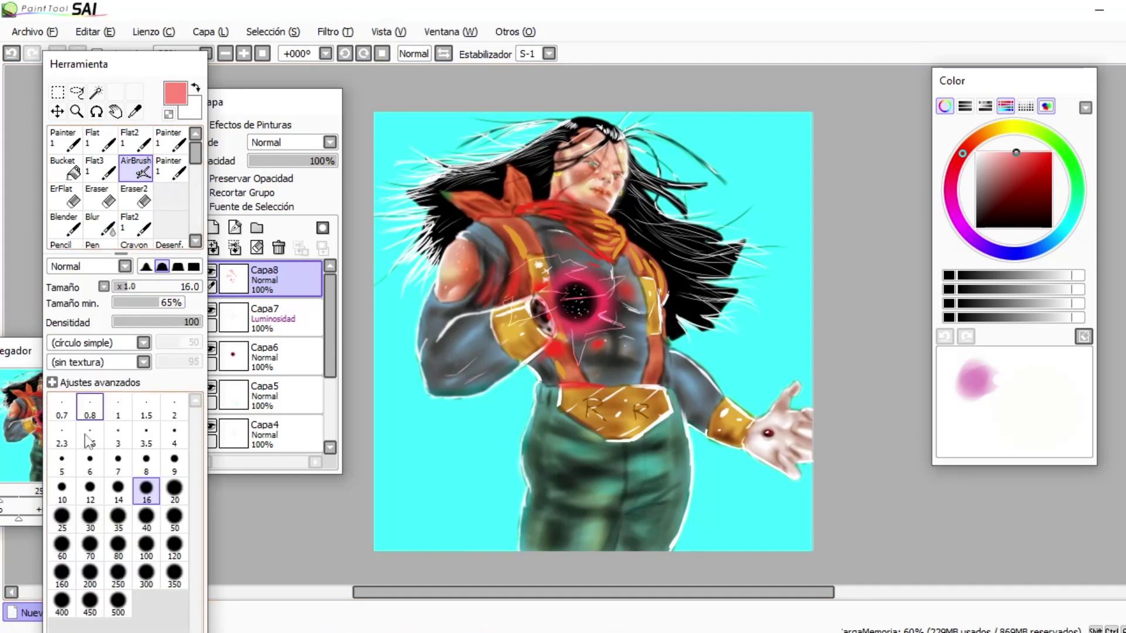
key(bracketleft)
drag(444, 192, 485, 211)
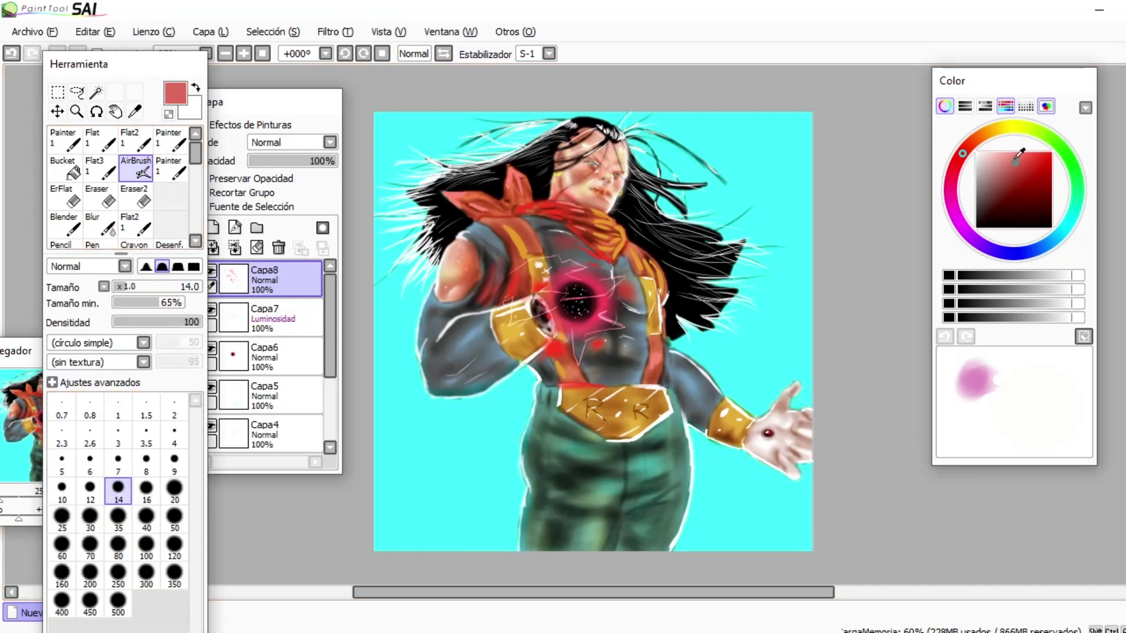
alt+click(732, 427)
key(b)
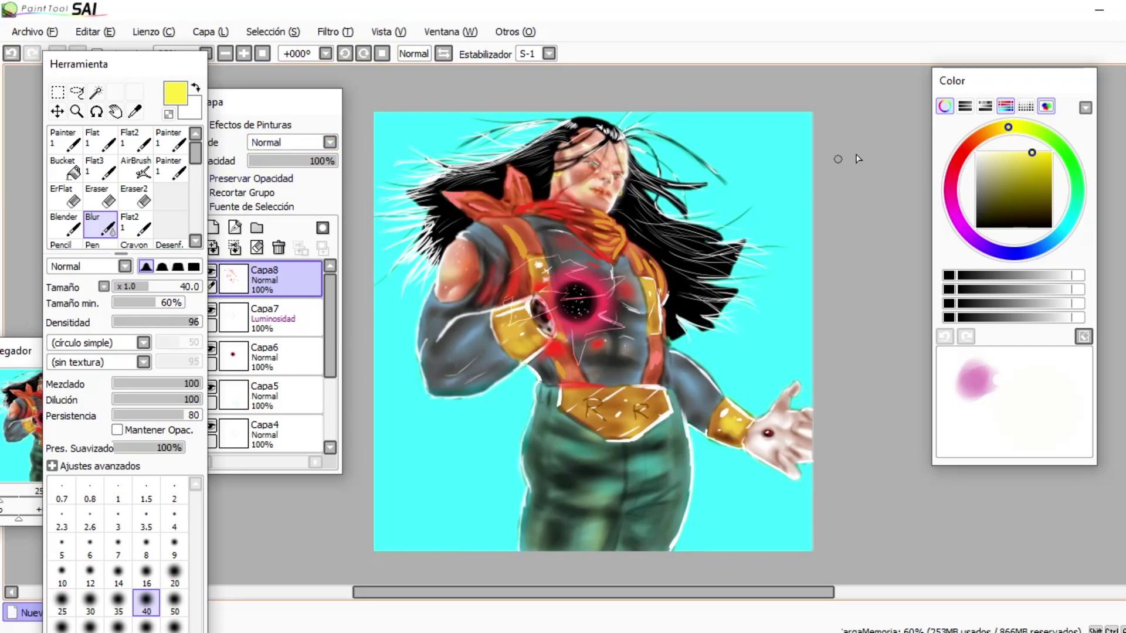
Step: Add a new layer and scatter white sparks around the open hand with the AirBrush at size 8
key(ctrl+shift+n)
alt+click(607, 195)
key(a)
key(bracketleft)
key(bracketleft)
key(bracketleft)
key(bracketleft)
key(bracketleft)
key(bracketleft)
key(bracketleft)
key(bracketleft)
key(bracketleft)
key(b)
key(a)
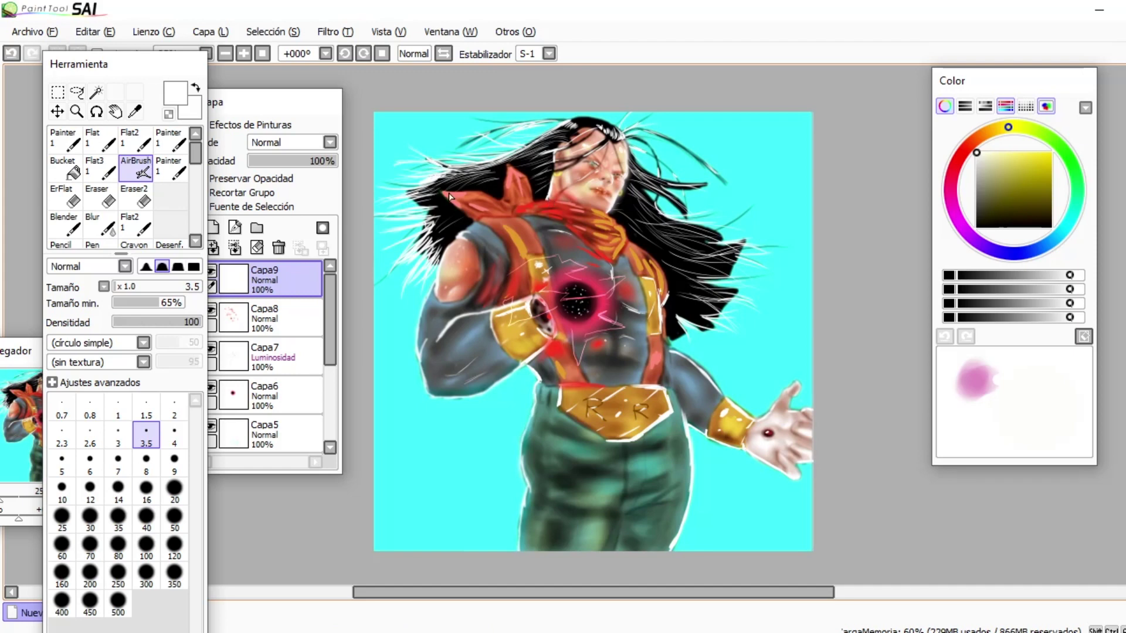
key(bracketright)
key(bracketright)
key(bracketright)
key(bracketright)
key(bracketright)
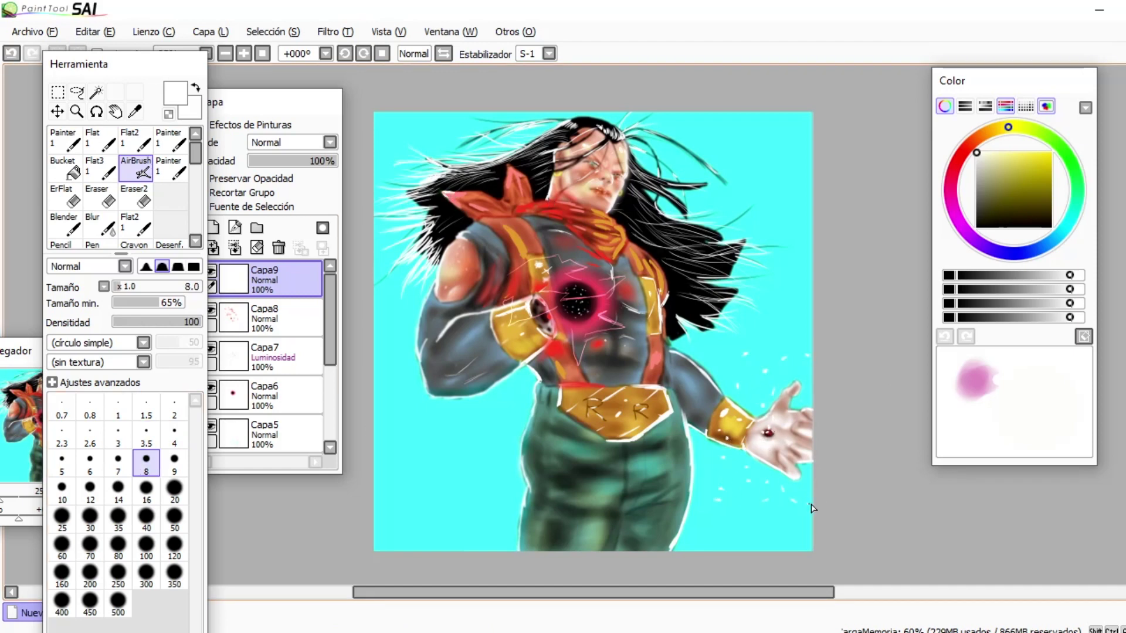
Step: Add a new Luminosidad layer and paint a white glow over the open hand, blending it with the Blur brush at size 100
click(212, 227)
click(330, 142)
drag(763, 422, 806, 382)
key(b)
drag(757, 463, 781, 385)
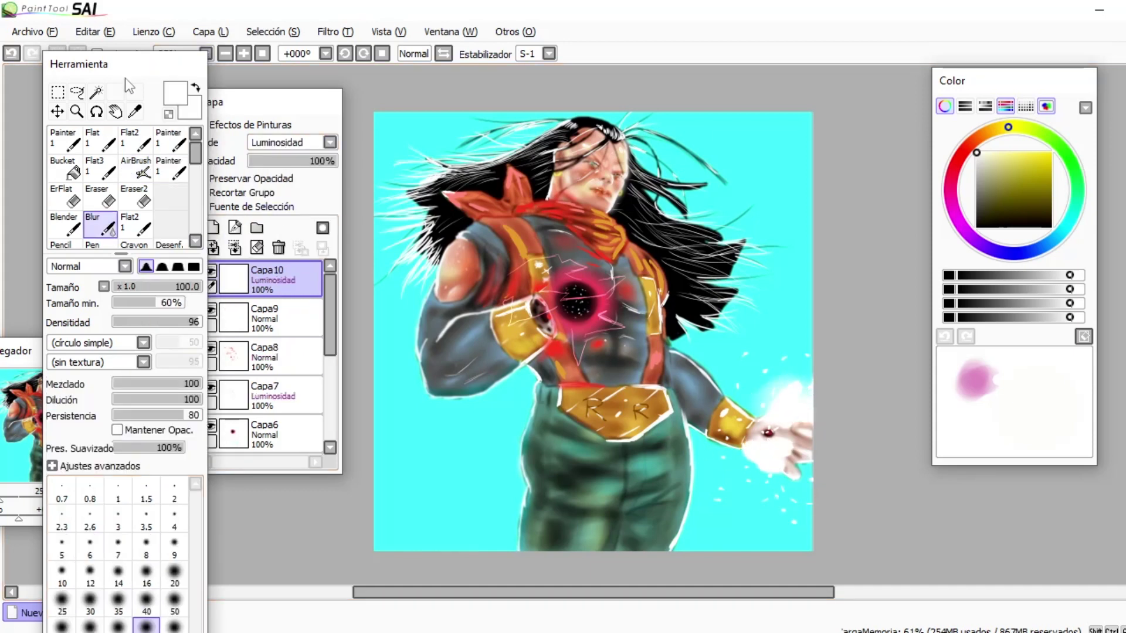
Step: Paint a white glow around the hair's outline with the AirBrush and soften it with the Blur brush at size 300
drag(124, 79, 188, 38)
key(a)
mouse_move(698, 329)
mouse_down()
mouse_move(688, 199)
mouse_move(645, 117)
mouse_up()
mouse_move(411, 264)
mouse_down()
mouse_move(458, 164)
mouse_move(563, 118)
mouse_up()
key(b)
drag(734, 305, 675, 223)
mouse_move(728, 259)
mouse_down()
mouse_move(692, 159)
mouse_move(622, 117)
mouse_up()
drag(574, 123, 434, 176)
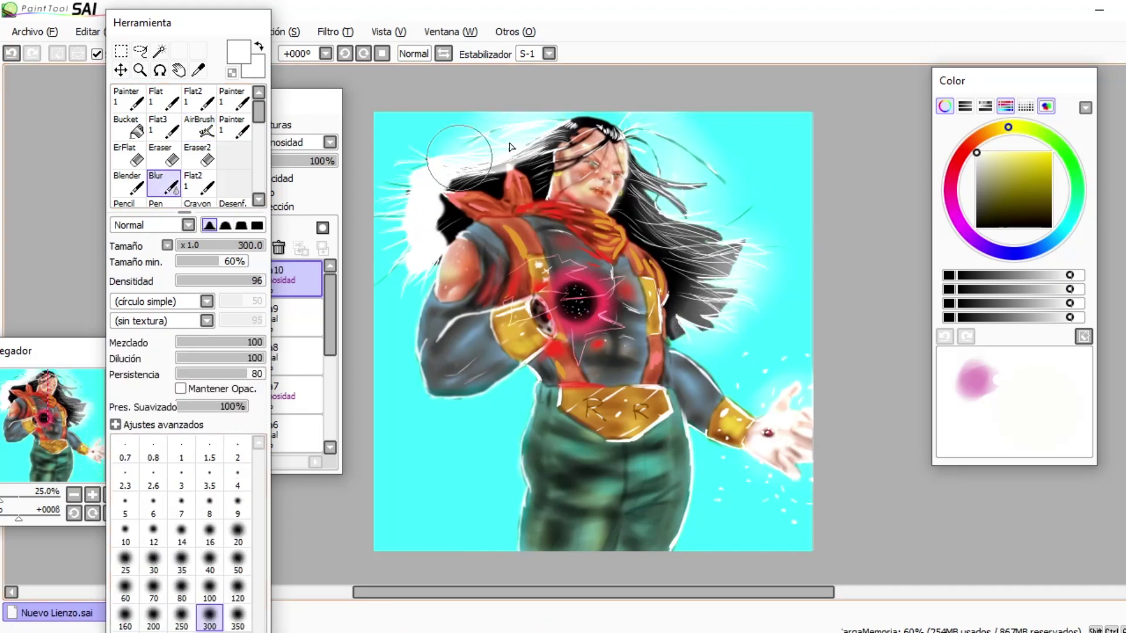
drag(387, 294, 469, 135)
Step: Paint a white glow along the outlines of the bent sleeve and trousers and soften it with the Blur brush at size 300
key(a)
drag(534, 551, 516, 375)
drag(410, 399, 528, 352)
key(b)
drag(412, 375, 528, 364)
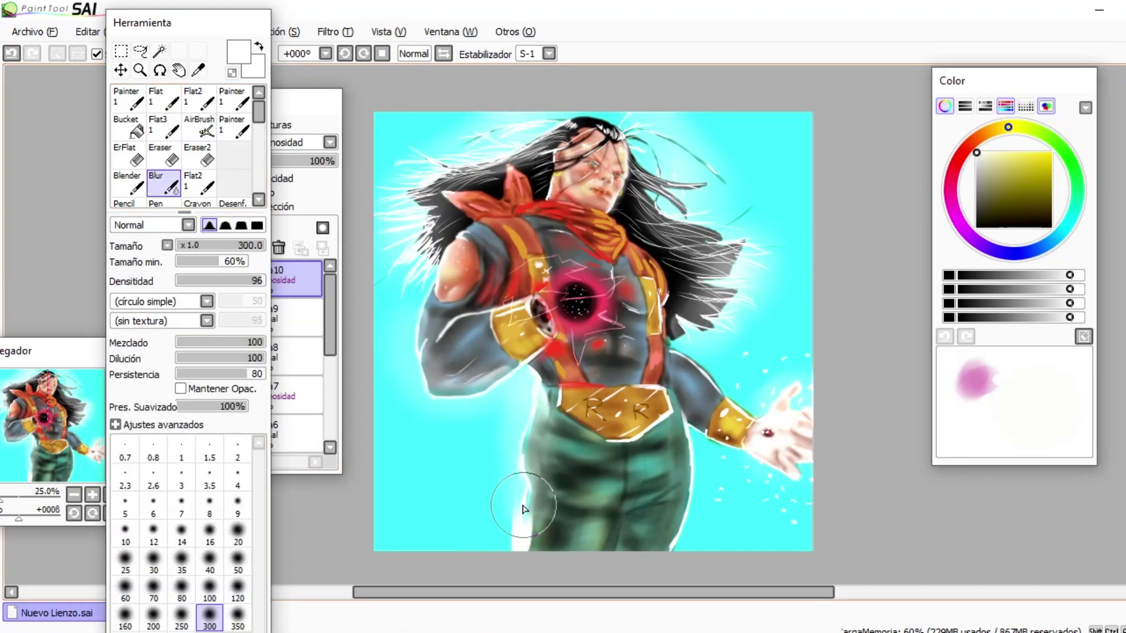
drag(516, 528, 545, 375)
key(a)
key(b)
drag(704, 527, 695, 448)
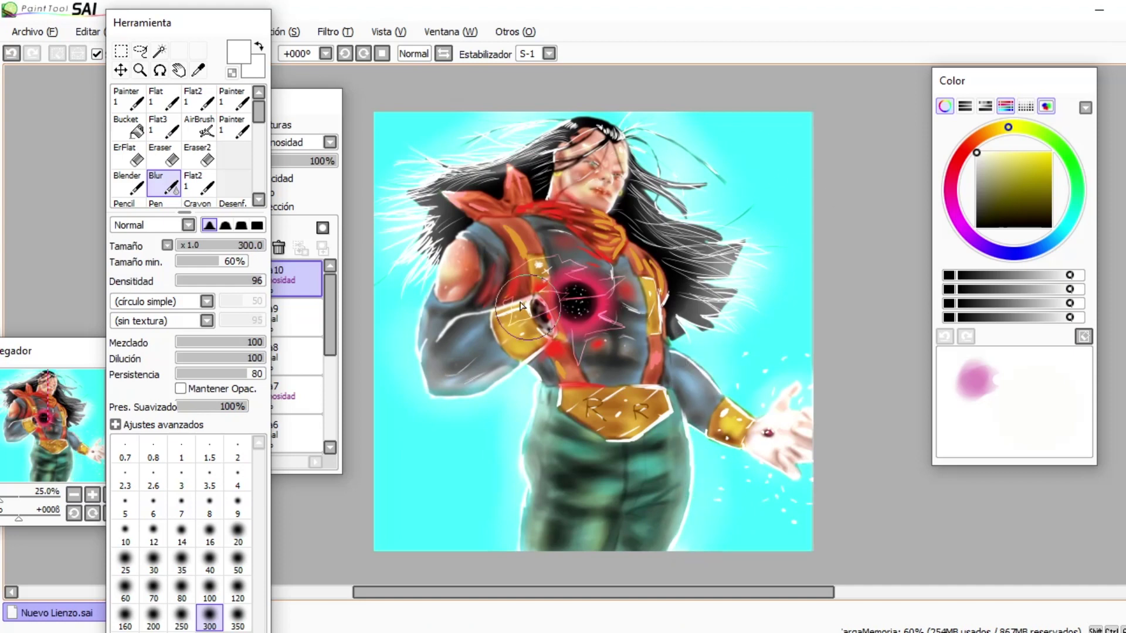
click(209, 562)
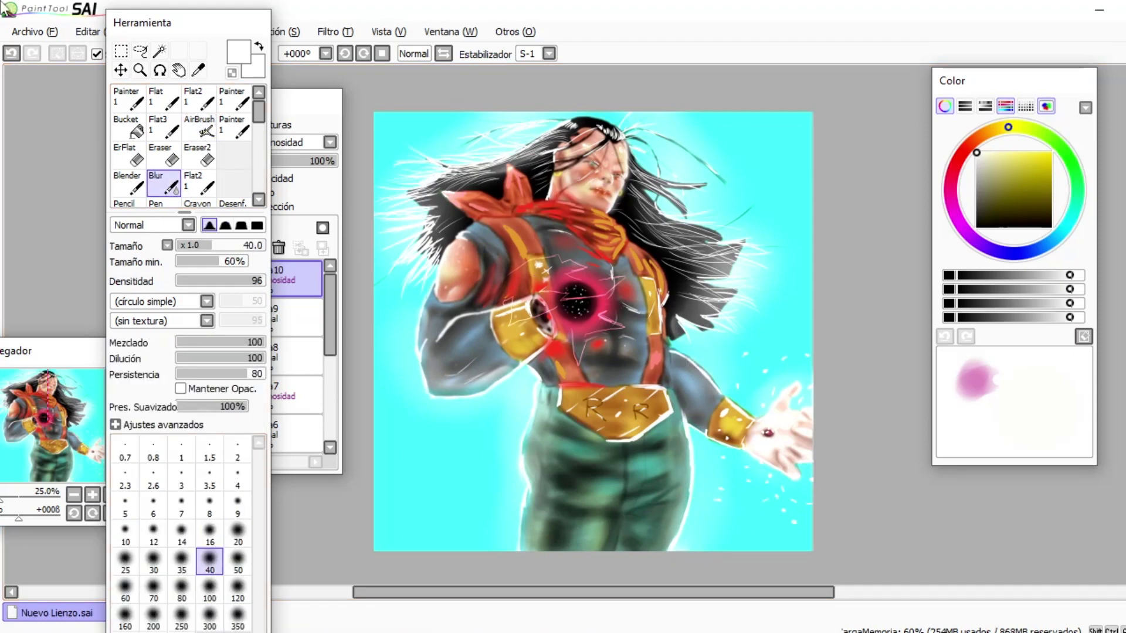
Step: Add a new layer and paint white clouds across the lower background with the AirBrush at sizes 80 and 100
key(a)
drag(188, 18, 125, 37)
click(217, 215)
drag(387, 543, 478, 516)
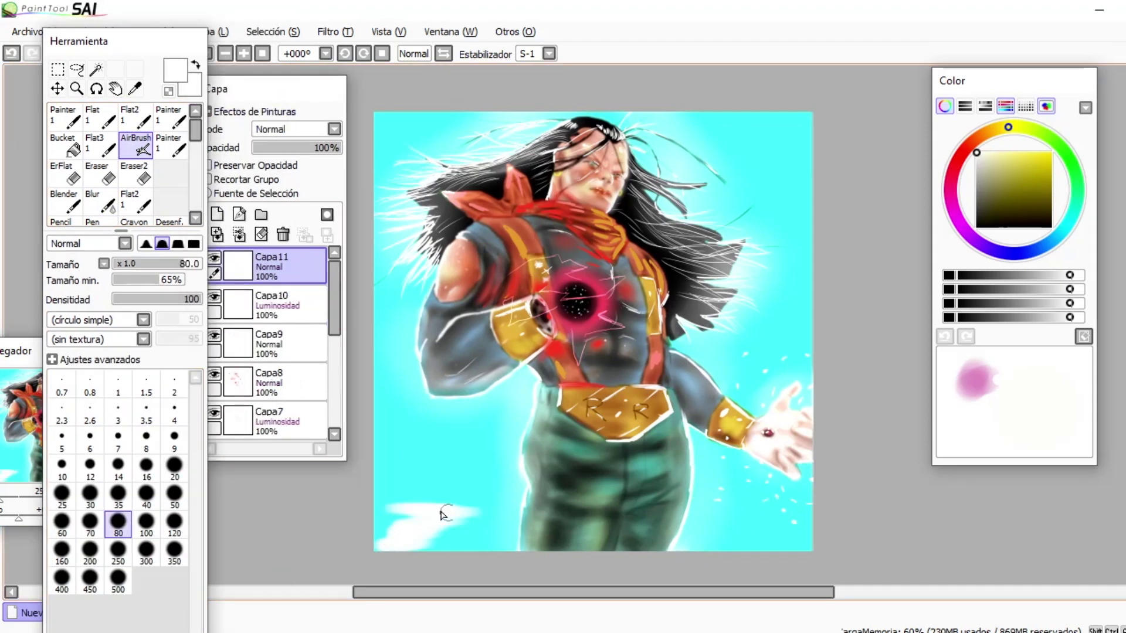
drag(379, 510, 420, 467)
drag(481, 528, 352, 466)
key(])
mouse_move(492, 513)
mouse_down()
mouse_move(417, 455)
mouse_move(376, 381)
mouse_up()
mouse_move(792, 505)
mouse_down()
mouse_move(746, 558)
mouse_move(715, 545)
mouse_up()
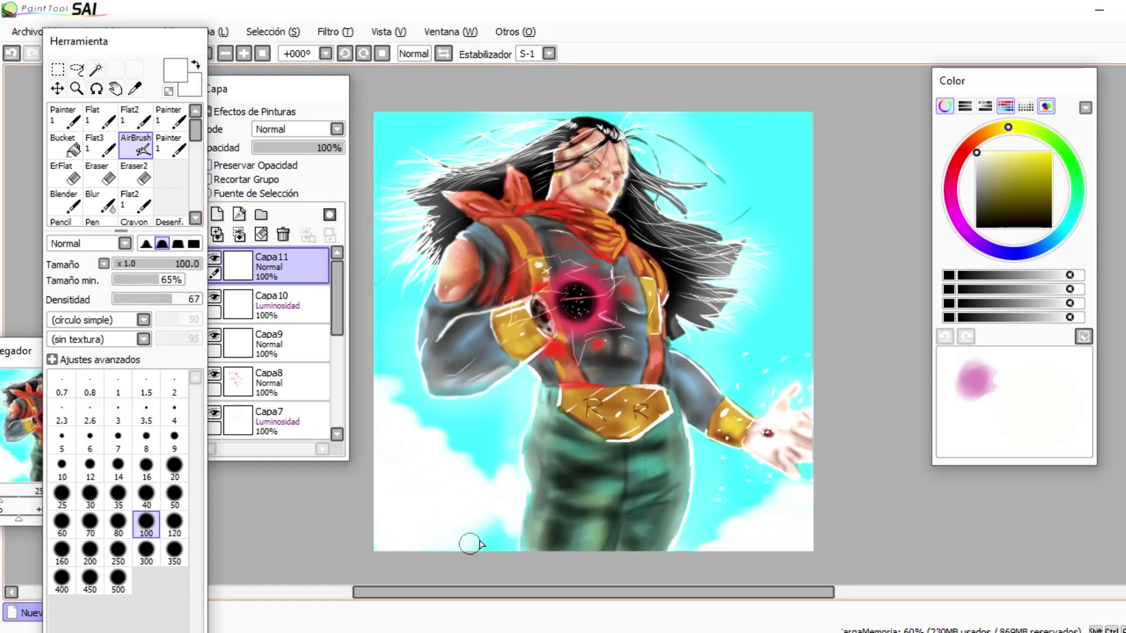
Step: On a Multiplicar layer directly above Capa2, darken the upper sky in teal with the AirBrush at size 250 and blend it with Blur
click(216, 214)
click(336, 129)
click(293, 143)
click(118, 549)
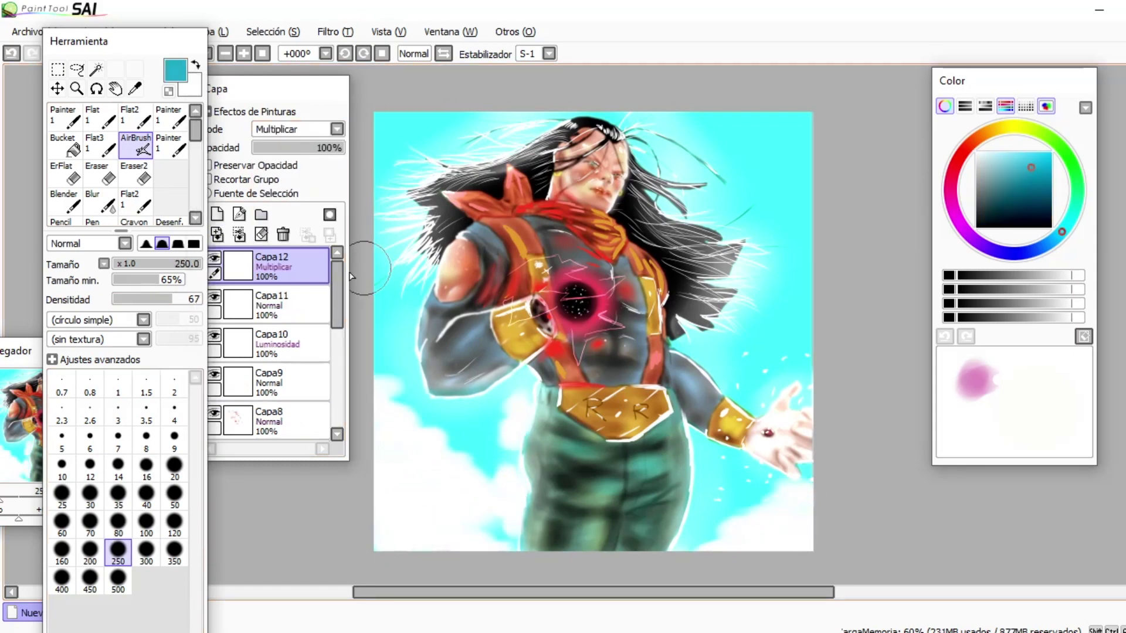
scroll(281, 418, down, 5)
drag(280, 418, 281, 382)
mouse_move(375, 153)
mouse_down()
mouse_move(434, 118)
mouse_move(829, 269)
mouse_move(762, 282)
mouse_up()
drag(364, 293, 399, 197)
key(b)
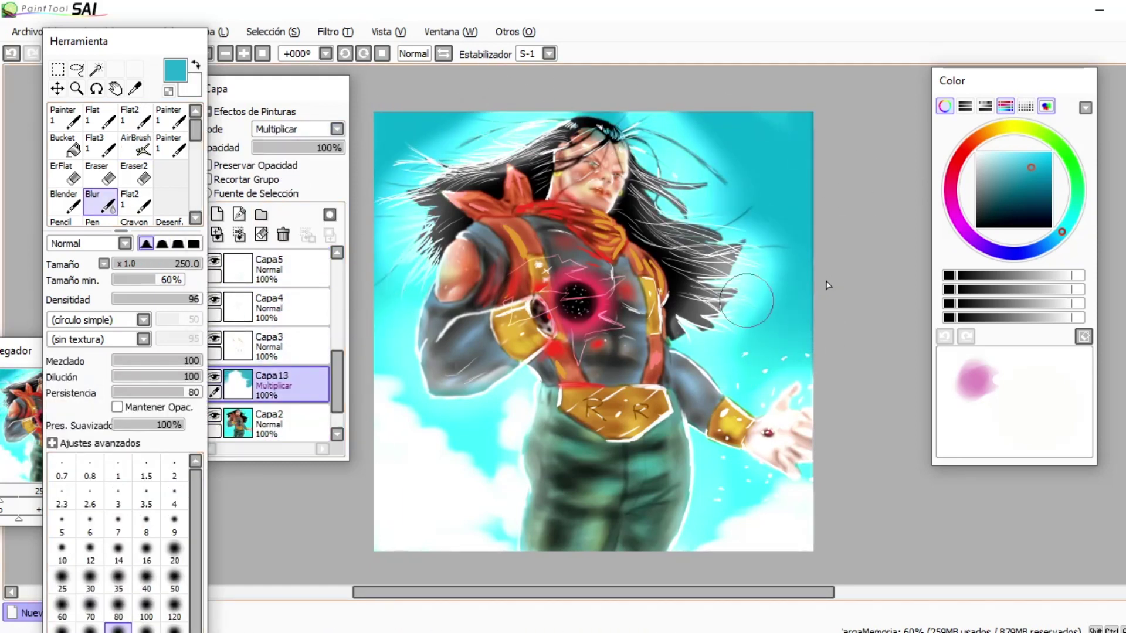
Step: Deepen the upper corners of the sky with a darker teal and blend them with the Blur brush at size 250
alt+click(469, 135)
mouse_move(528, 88)
mouse_down()
mouse_move(703, 117)
mouse_move(836, 200)
mouse_up()
alt+click(787, 96)
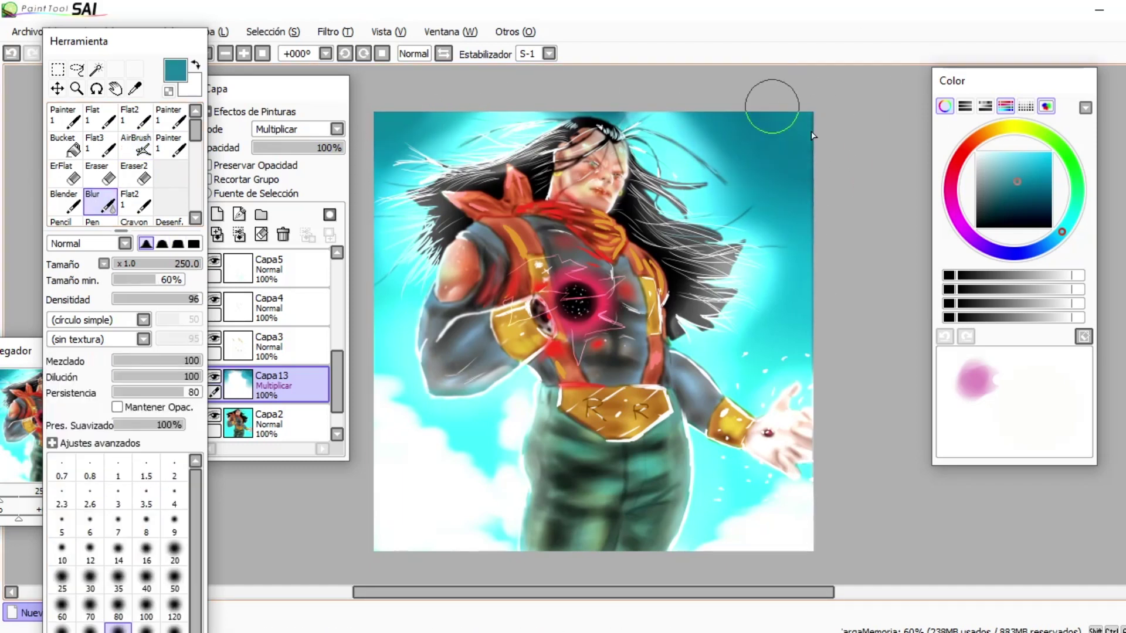
Step: On a new top layer, paint light-cyan reflections on the trousers with the AirBrush at size 14 and blend them with Blur
scroll(291, 416, up, 5)
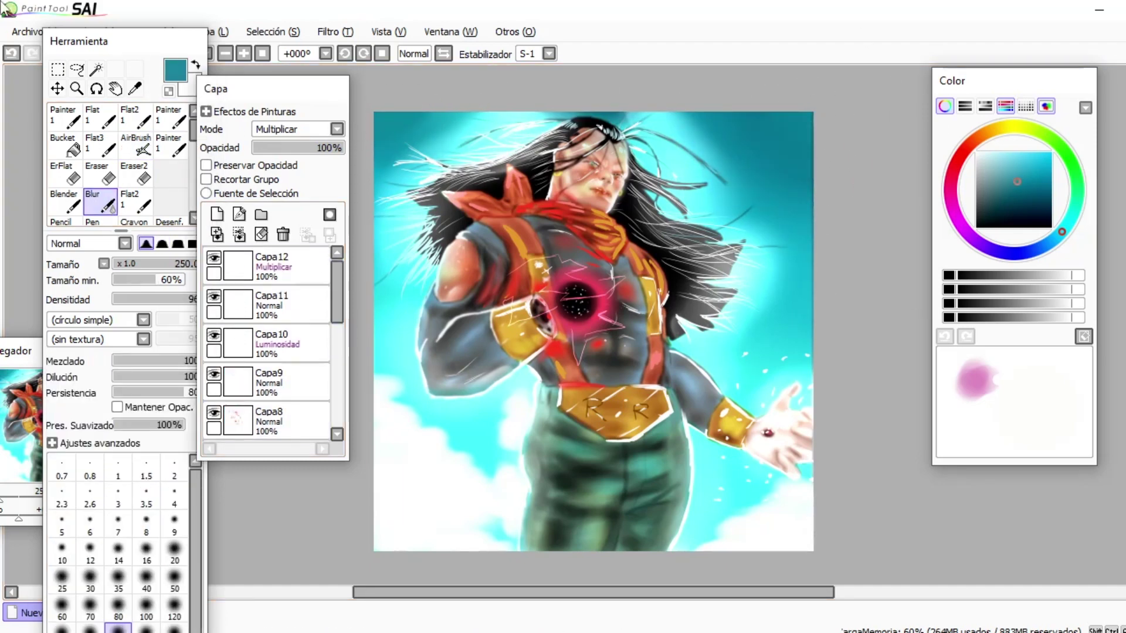
key(ctrl+shift+n)
alt+click(411, 276)
key(v)
drag(579, 492, 617, 487)
drag(560, 455, 611, 448)
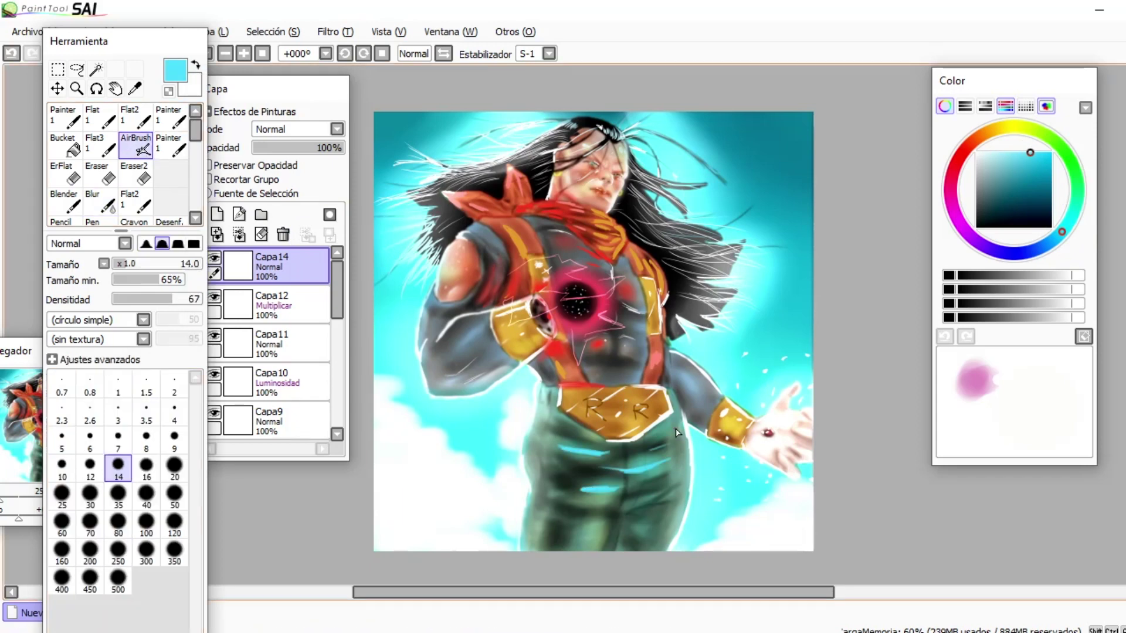
key(b)
drag(560, 448, 610, 450)
drag(566, 536, 663, 531)
Step: Shade the clouds with the sky color, and add softened white highlights on the palm and chest orb on a new layer
alt+click(746, 124)
key(v)
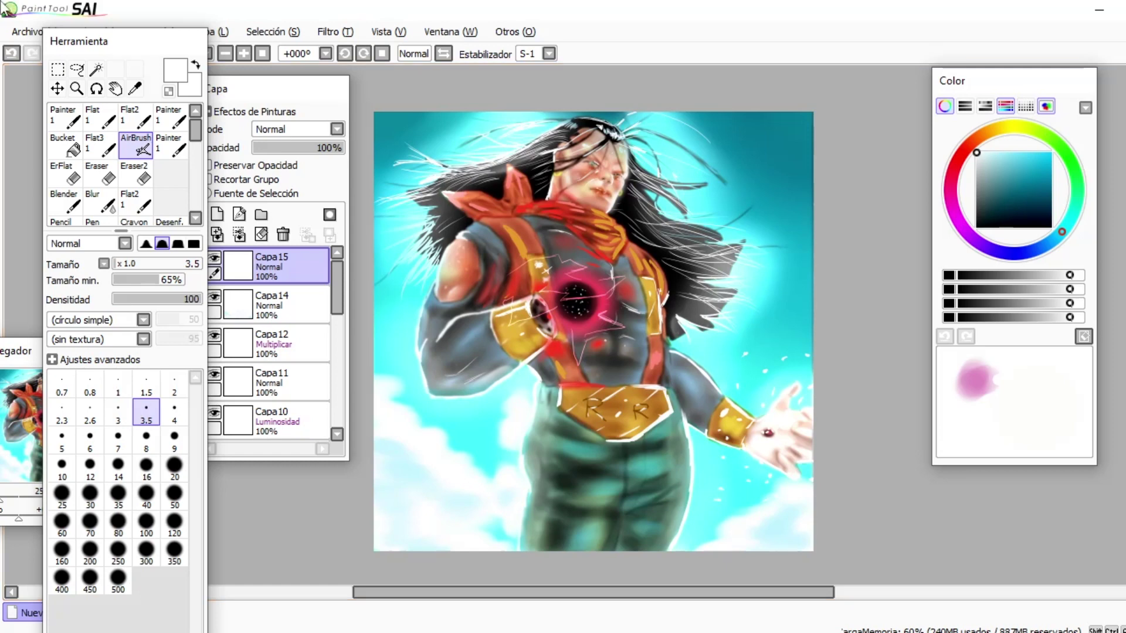
key(b)
key(v)
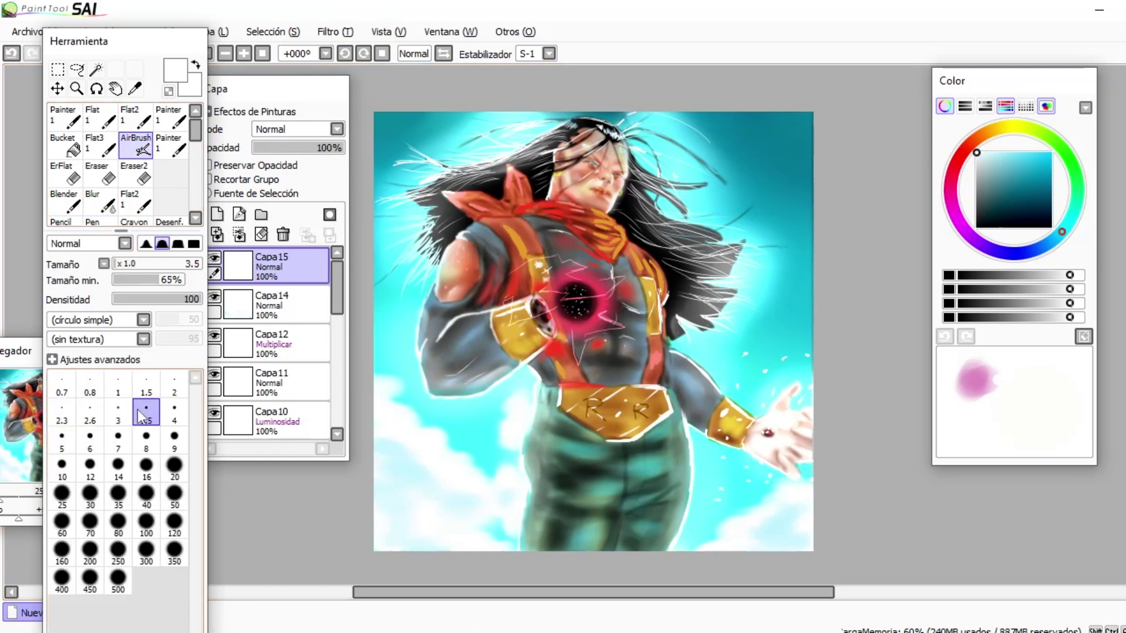
key(b)
key(v)
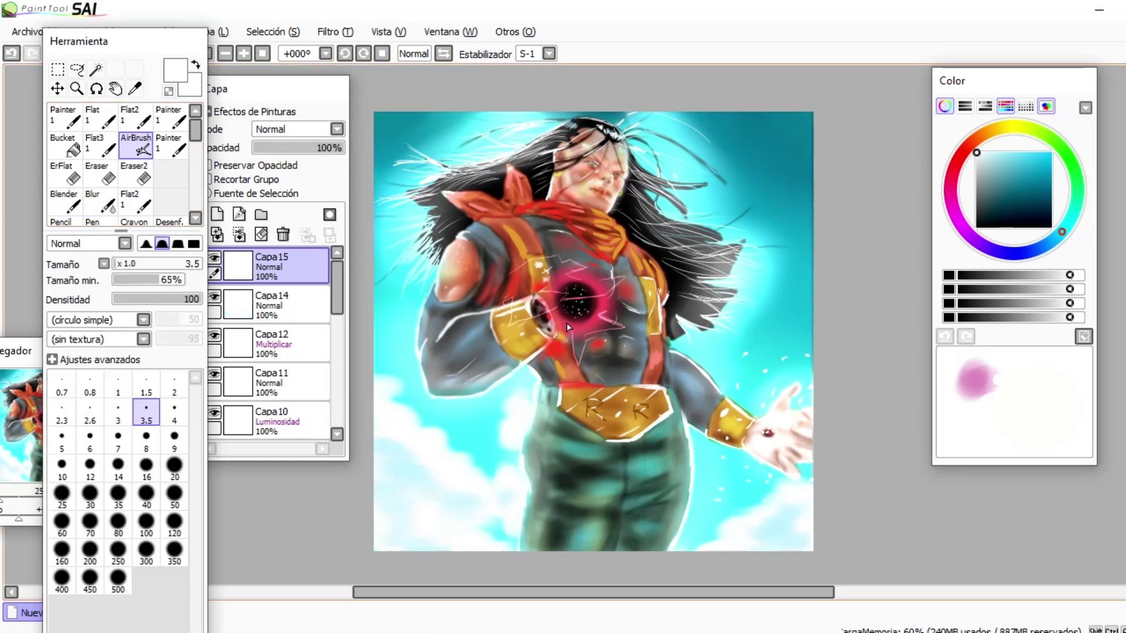
key(b)
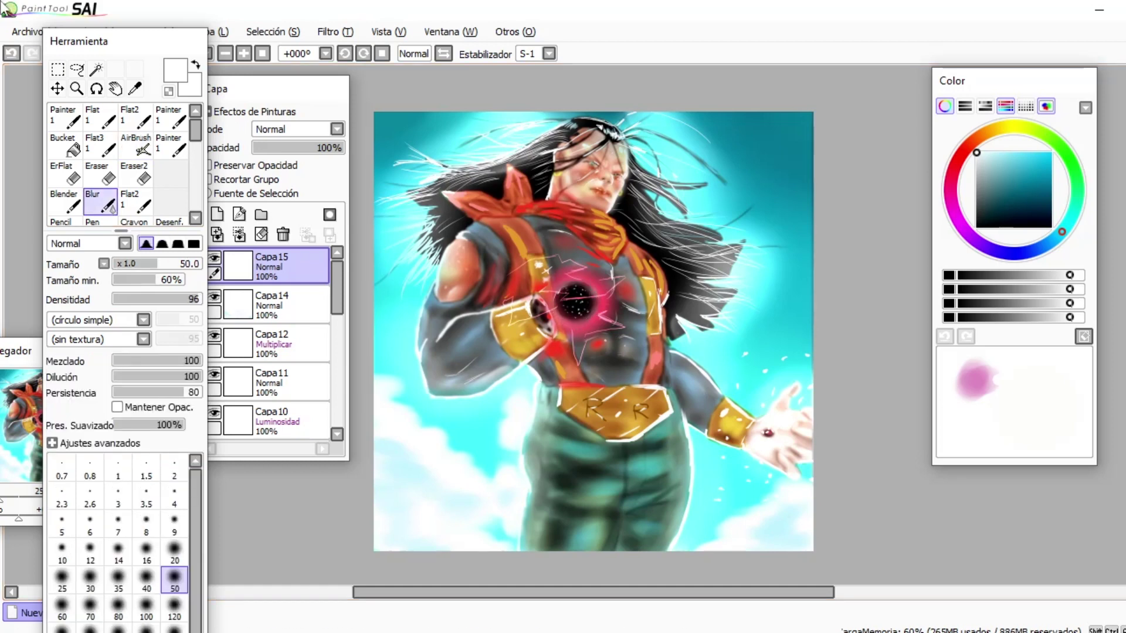
key(v)
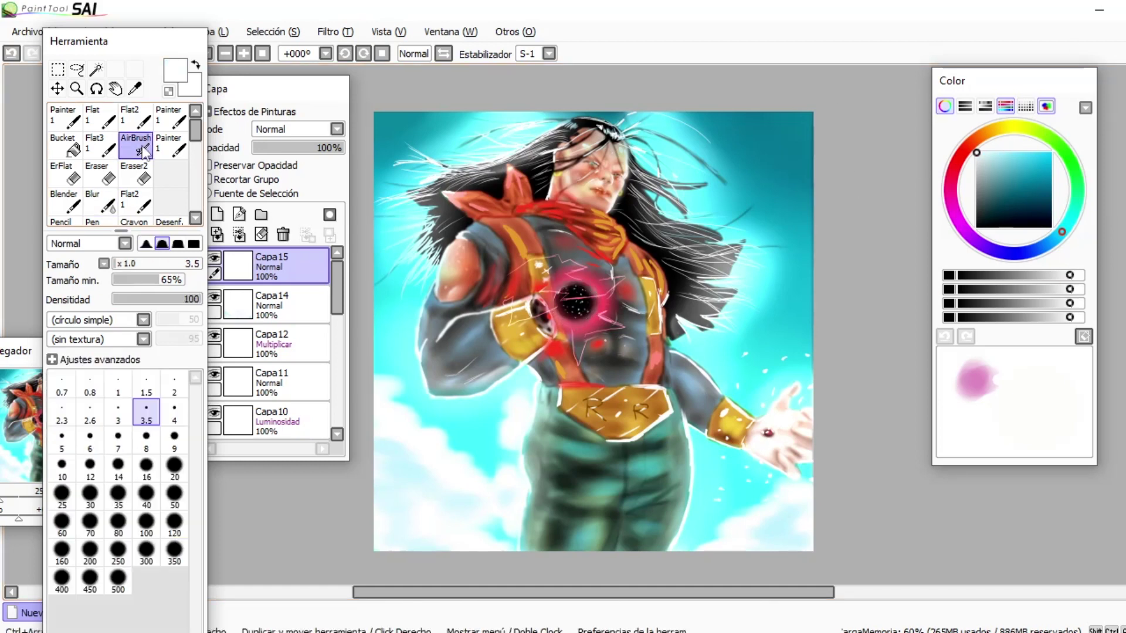
Step: Paint thin white energy streaks on both sides of the background with the AirBrush at size 14
mouse_move(396, 449)
mouse_down()
mouse_move(381, 302)
mouse_move(420, 118)
mouse_up()
mouse_move(811, 309)
mouse_down()
mouse_move(789, 236)
mouse_move(735, 135)
mouse_up()
drag(769, 533, 788, 508)
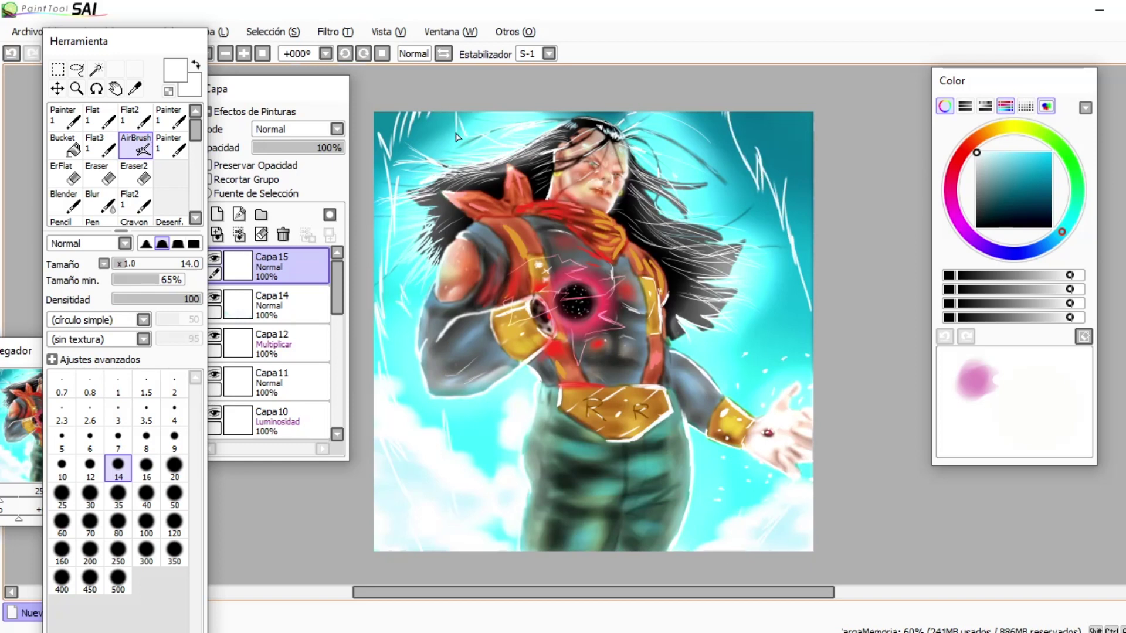
Step: Build up thicker white streaks curving around both sides of the character with the AirBrush at size 20 and density 47
key(bracketright)
key(bracketright)
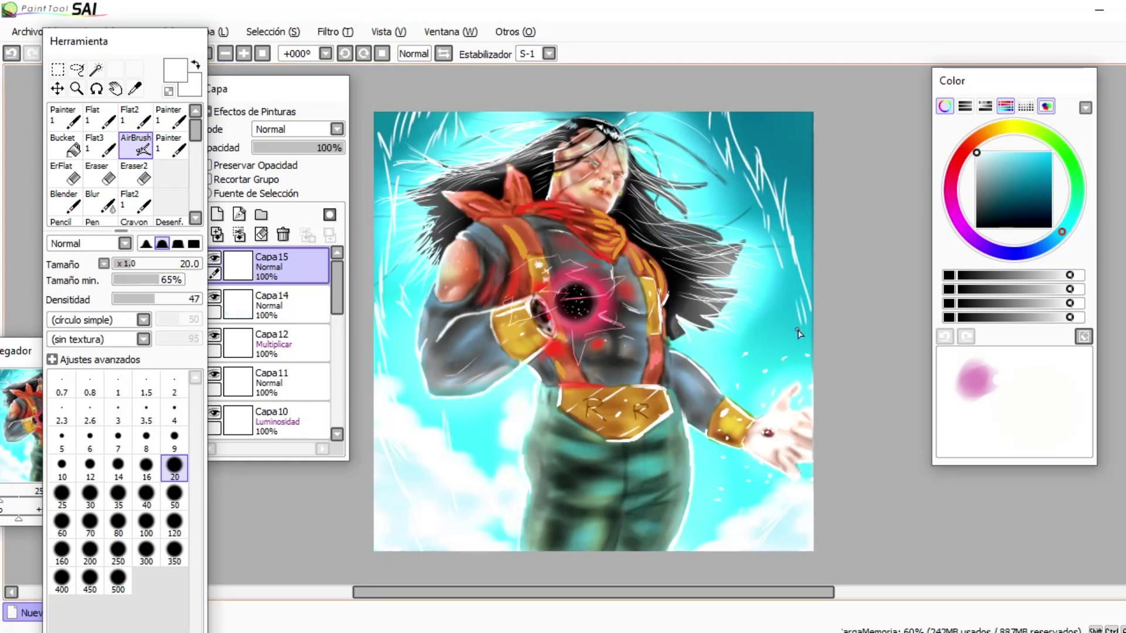
drag(797, 317, 783, 235)
drag(391, 315, 391, 262)
drag(413, 193, 390, 123)
drag(425, 167, 401, 112)
drag(411, 463, 419, 509)
drag(751, 507, 768, 475)
drag(804, 347, 780, 265)
drag(765, 238, 718, 113)
drag(729, 161, 707, 112)
drag(464, 136, 451, 113)
drag(457, 151, 423, 113)
drag(415, 180, 396, 119)
drag(390, 373, 388, 278)
drag(394, 311, 392, 202)
drag(399, 203, 402, 114)
drag(411, 484, 408, 460)
drag(404, 381, 399, 335)
drag(806, 329, 798, 269)
drag(789, 296, 762, 205)
drag(768, 225, 712, 113)
drag(783, 549, 764, 516)
drag(789, 242, 777, 213)
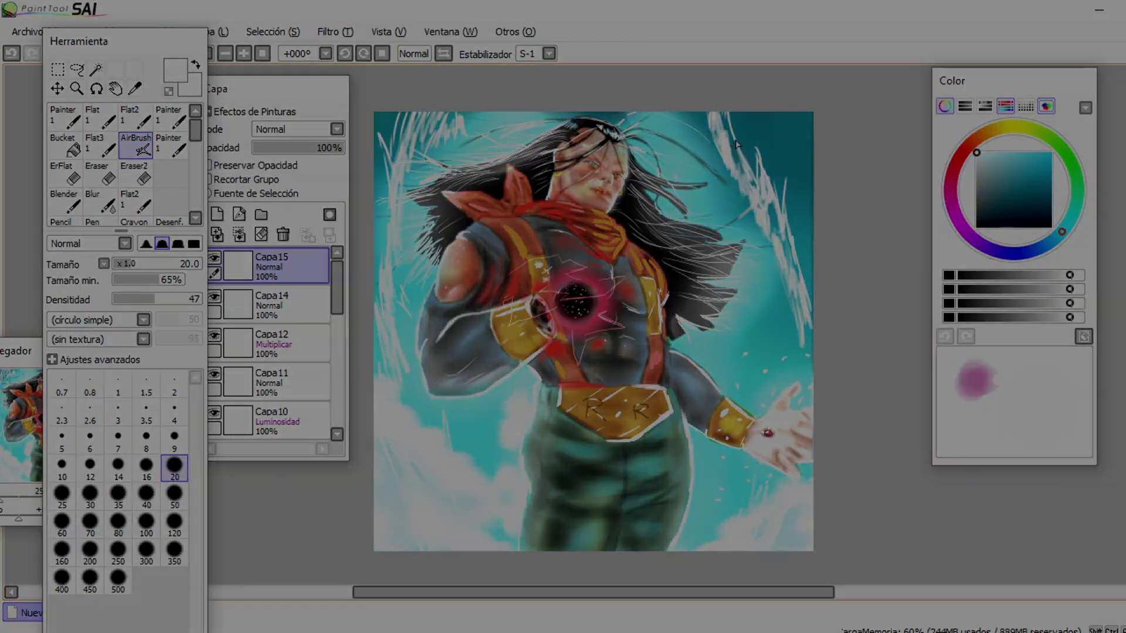